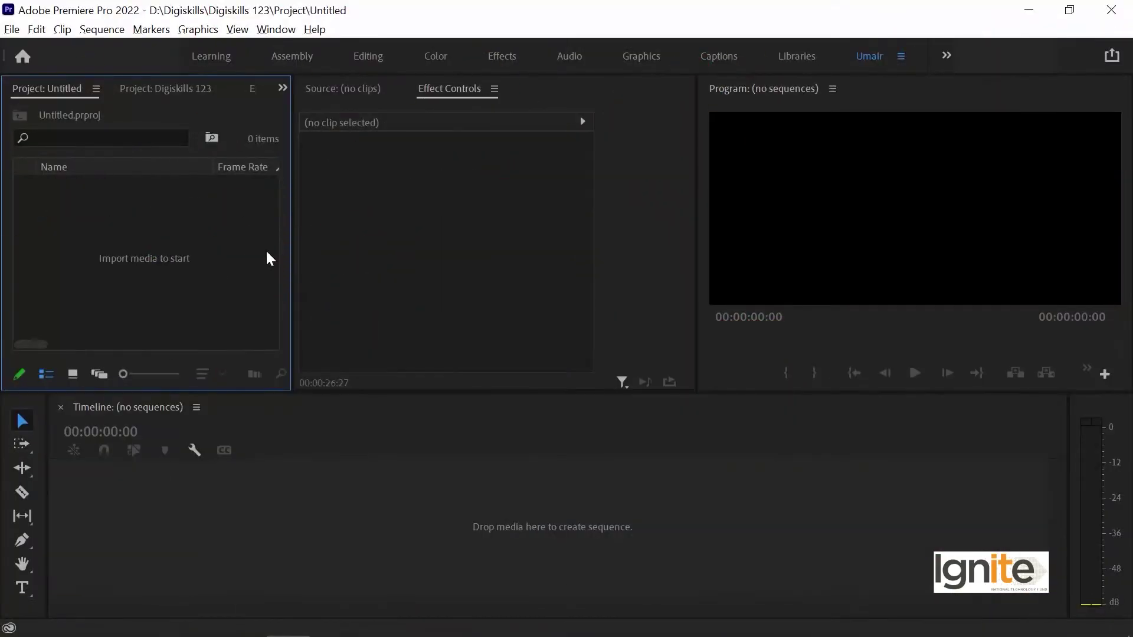
# - Import VUTV CORPORATE IAC.mp4 from the Video folder inside D:\Digiskills\Digiskills 123 into the project
pyautogui.doubleClick(235, 222)
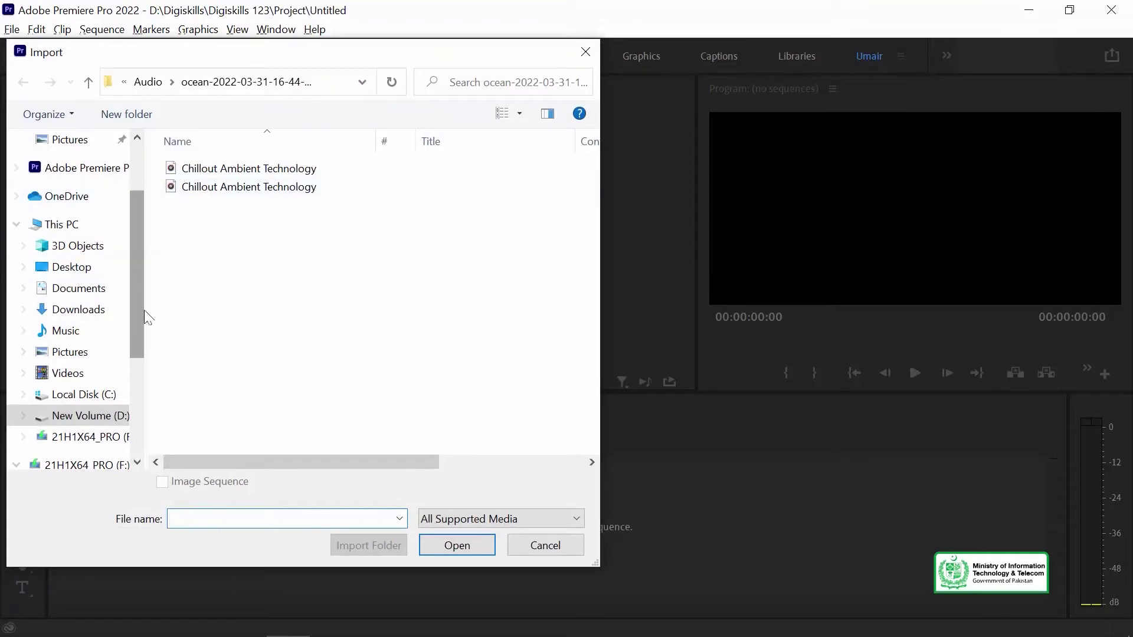
pyautogui.click(110, 420)
pyautogui.doubleClick(195, 256)
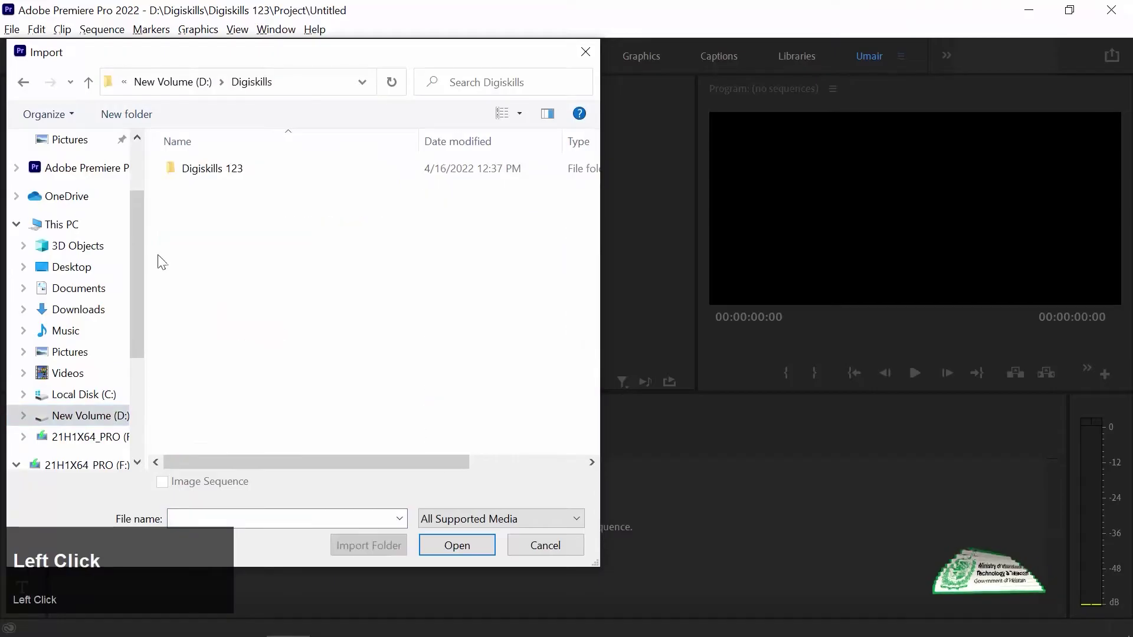
pyautogui.doubleClick(207, 175)
pyautogui.doubleClick(202, 222)
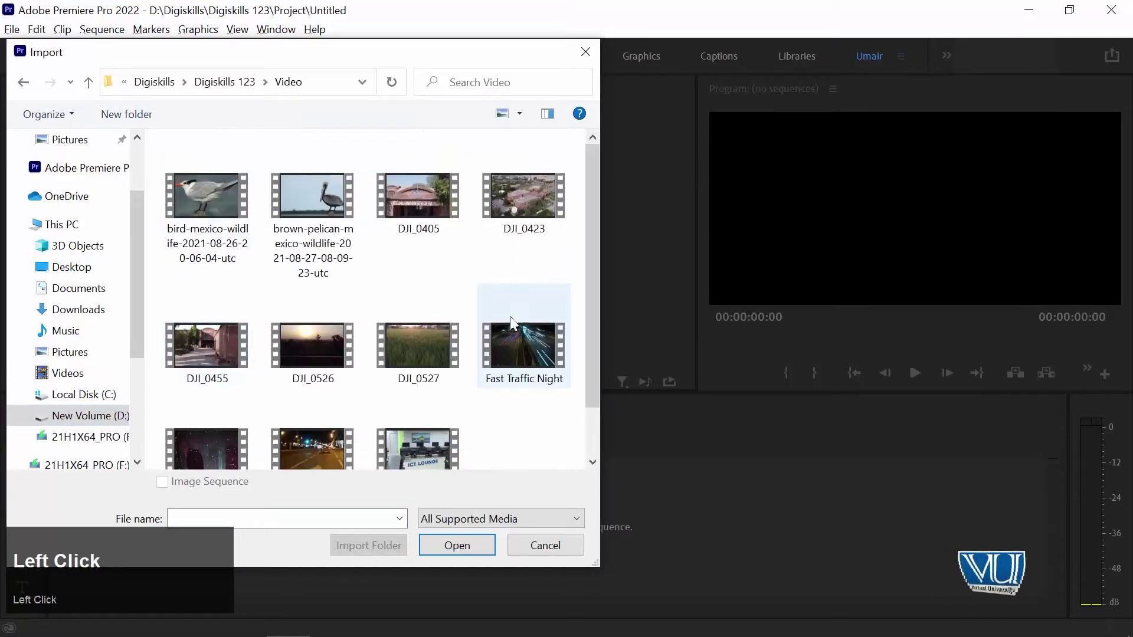
pyautogui.scroll(-1, 510, 309)
pyautogui.click(412, 377)
pyautogui.click(460, 547)
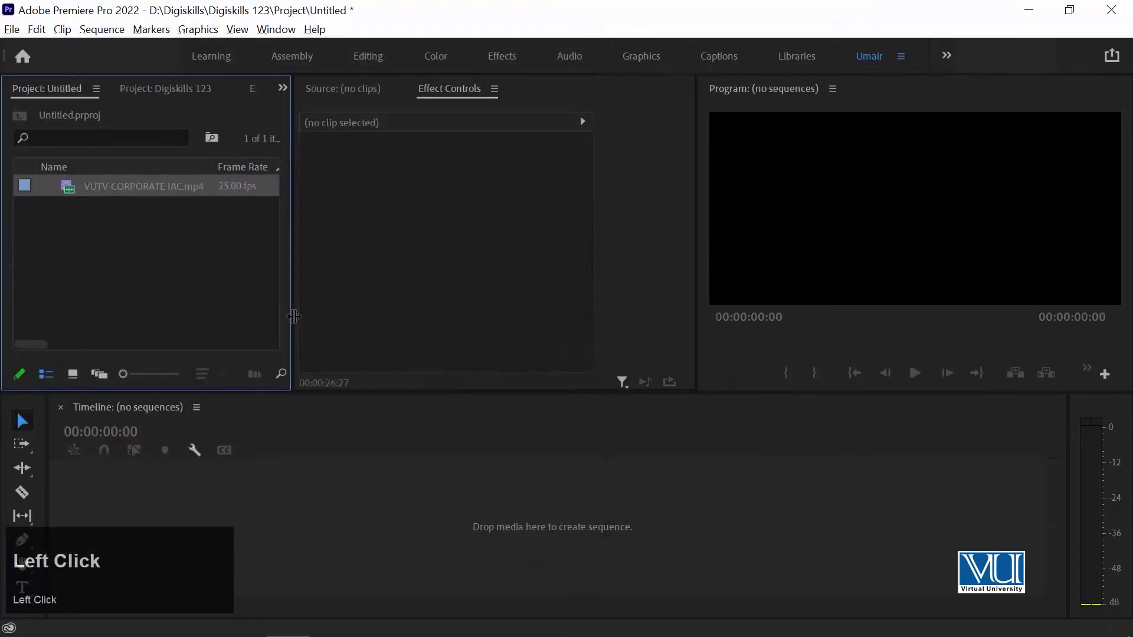
# - Load VUTV CORPORATE IAC.mp4 into the Source Monitor and play it forward at increasing speed, stopping at 00:01:52:18
pyautogui.doubleClick(68, 186)
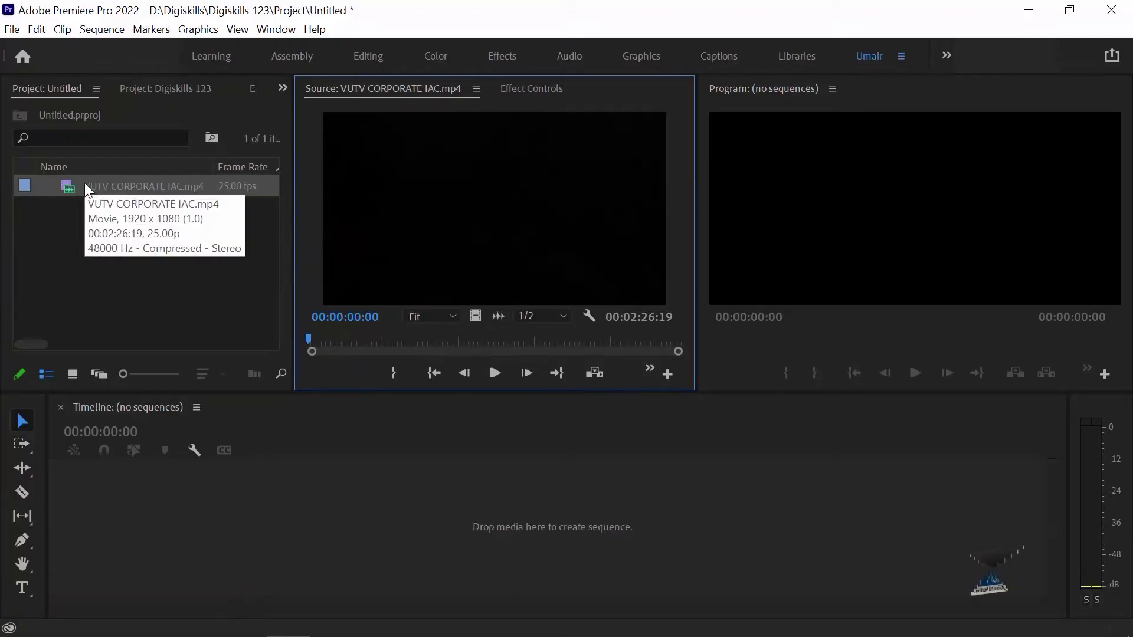
pyautogui.press('space')
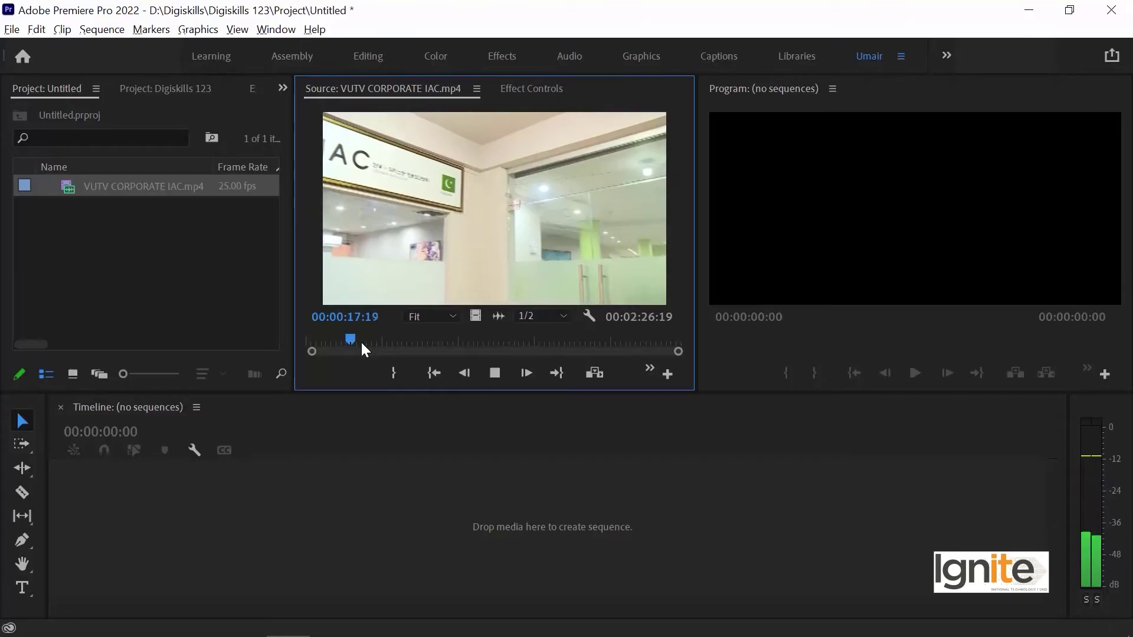
pyautogui.press('l')
pyautogui.press('l')
pyautogui.press('l')
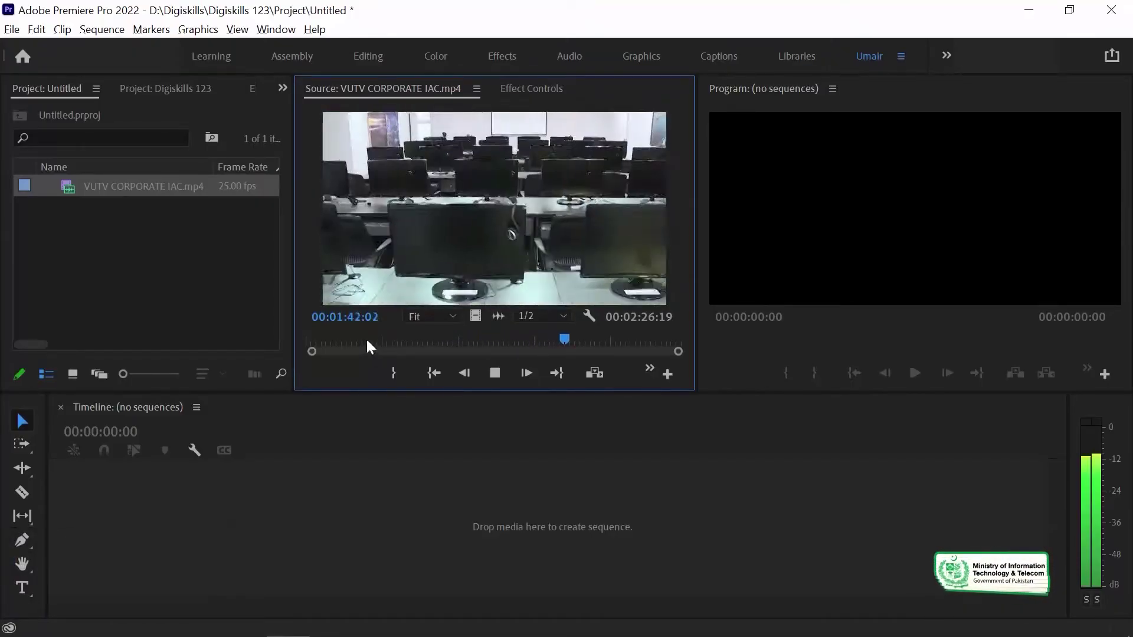
pyautogui.press('k')
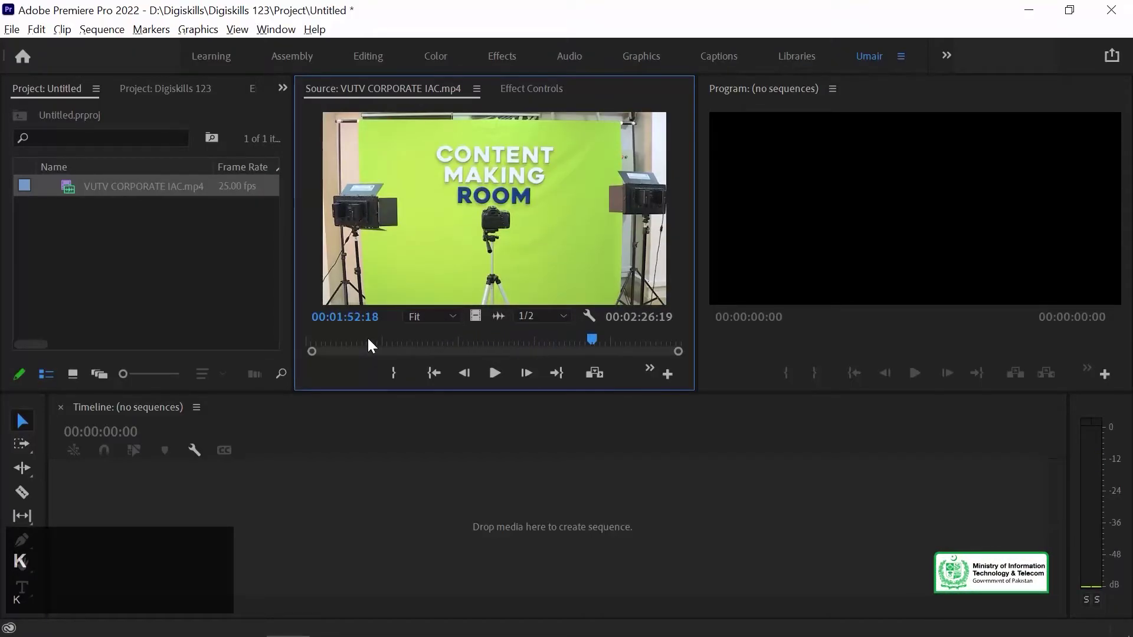
# - Play the source clip backwards at increased speed to 00:01:14:14 and mark the In point there
pyautogui.press('j')
pyautogui.press('j')
pyautogui.press('j')
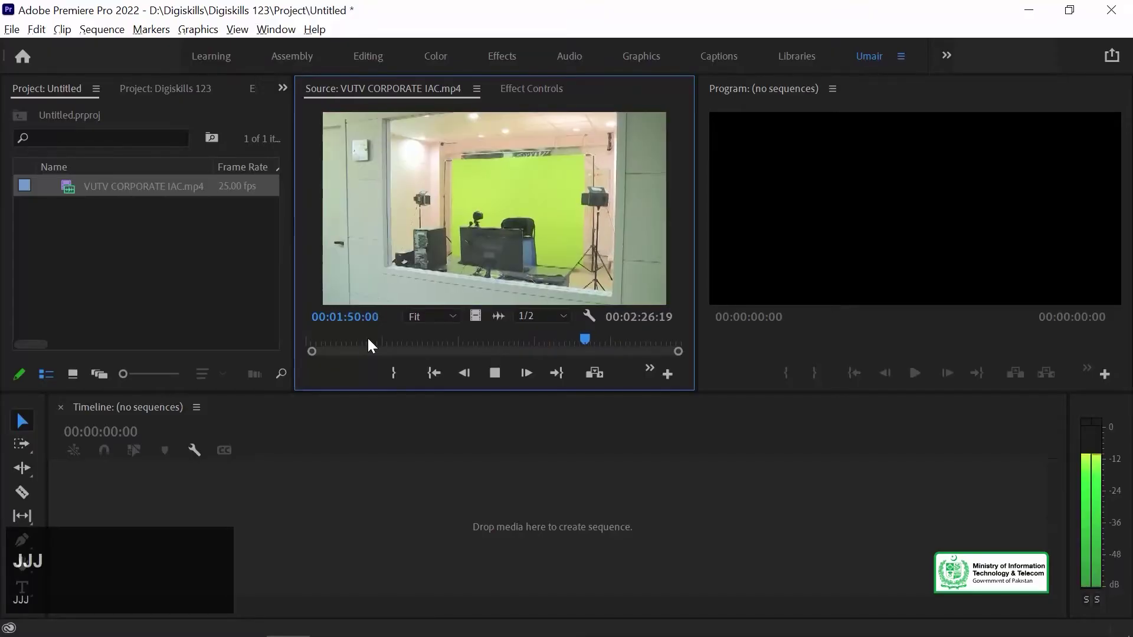
pyautogui.press('j')
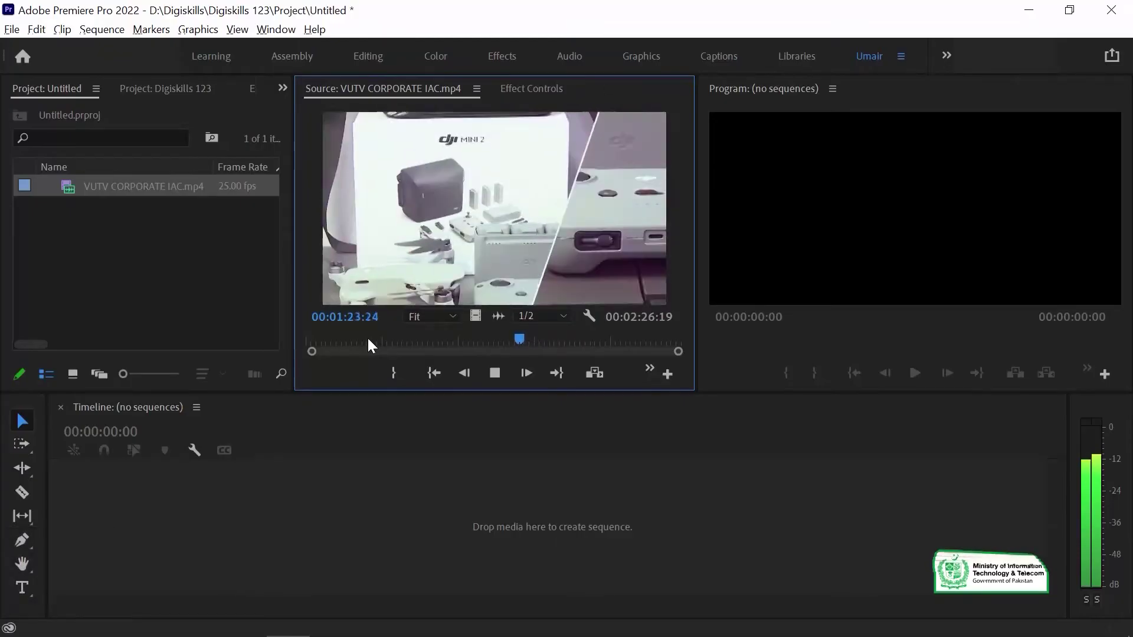
pyautogui.press('space')
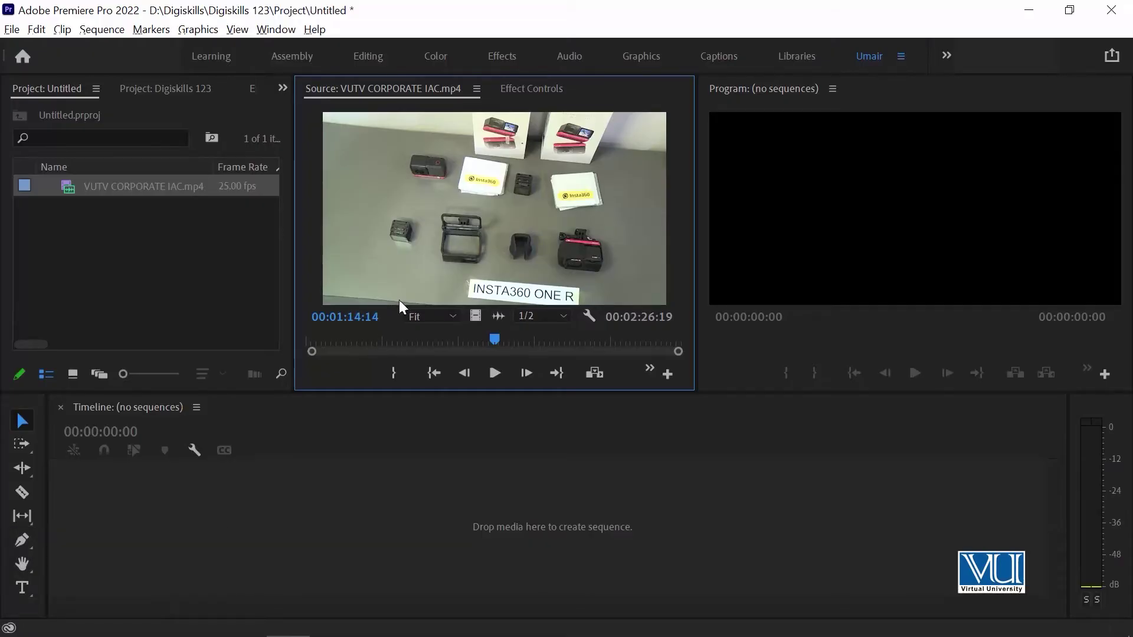
pyautogui.press('i')
# - Fast-forward the source clip and mark the Out point at 00:01:34:05
pyautogui.press('space')
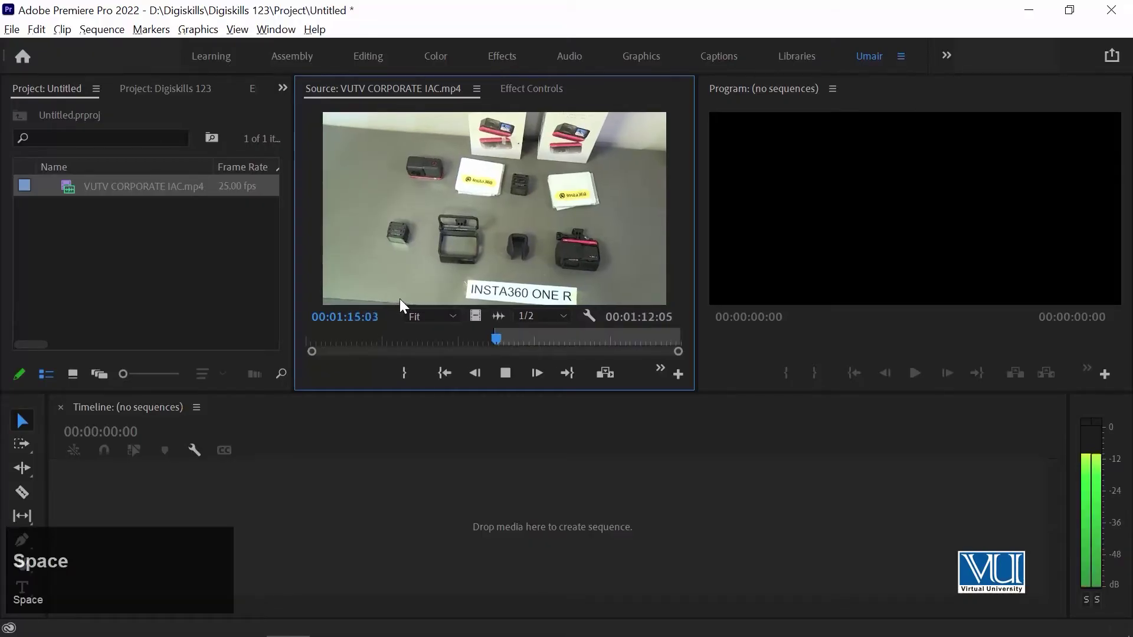
pyautogui.press('l')
pyautogui.press('l')
pyautogui.press('l')
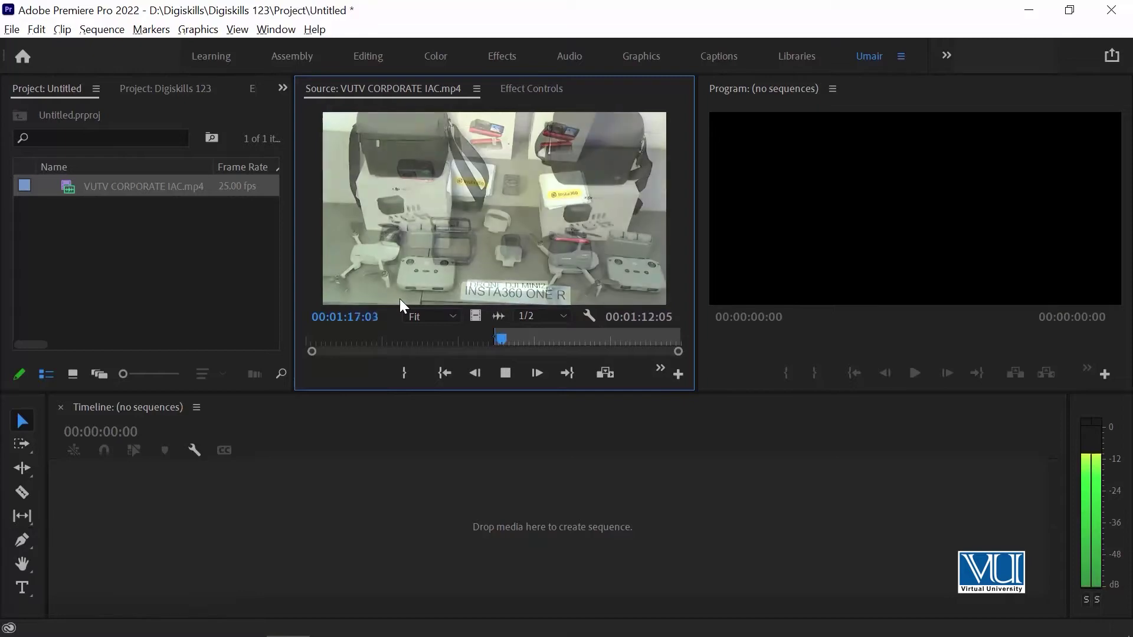
pyautogui.press('o')
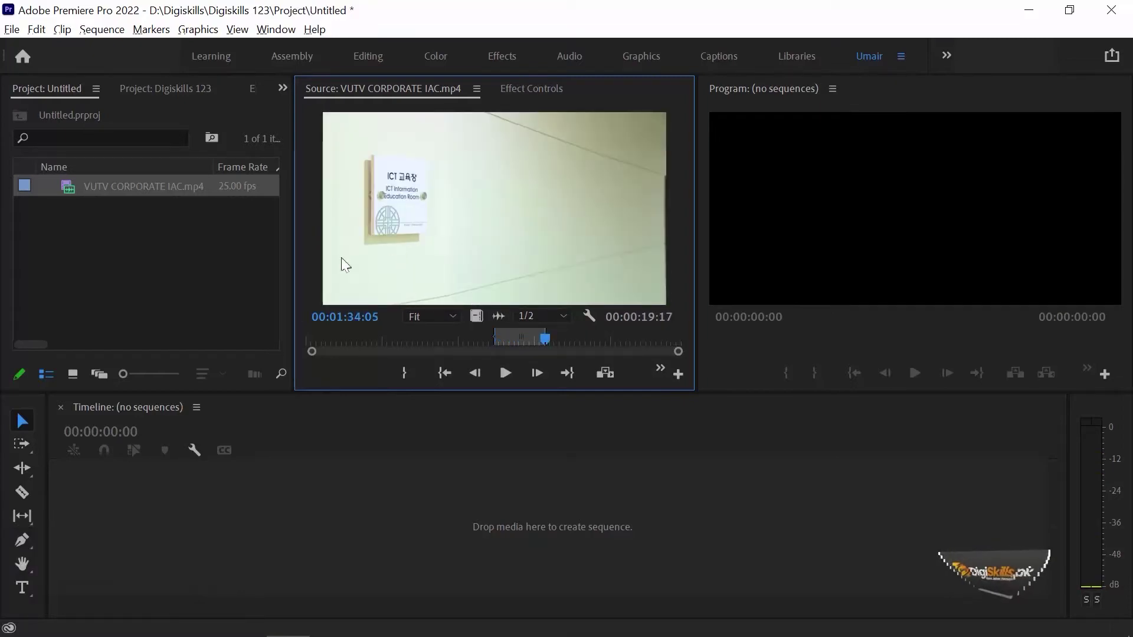
# - Place the marked segment from the Source Monitor in the empty timeline to create a new sequence from it
pyautogui.click(437, 201)
pyautogui.rightClick(503, 522)
pyautogui.moveTo(496, 483)
pyautogui.mouseDown()
pyautogui.moveTo(504, 522)
pyautogui.moveTo(509, 500)
pyautogui.mouseUp()
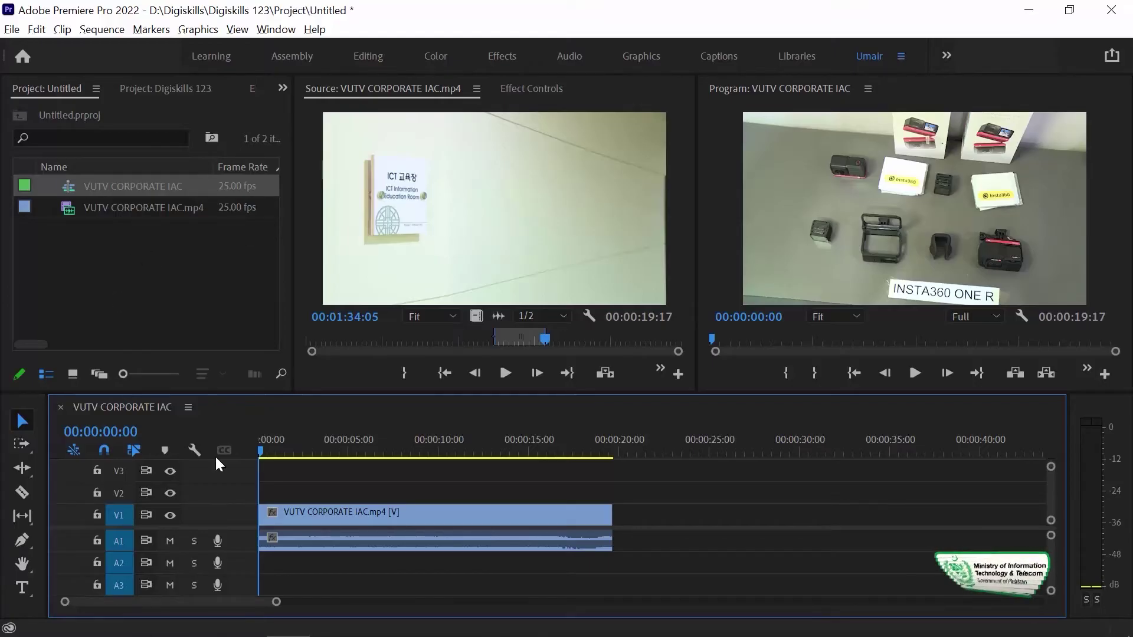
# - Examine the frame size, timebase and other settings of the VUTV CORPORATE IAC sequence
pyautogui.click(298, 509)
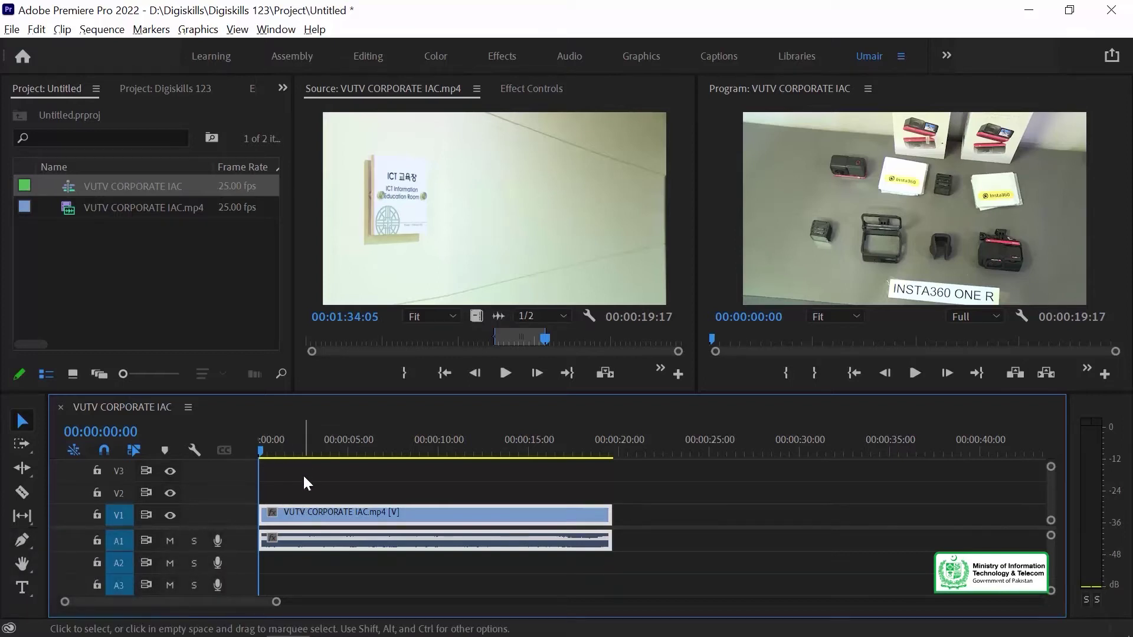
pyautogui.click(108, 30)
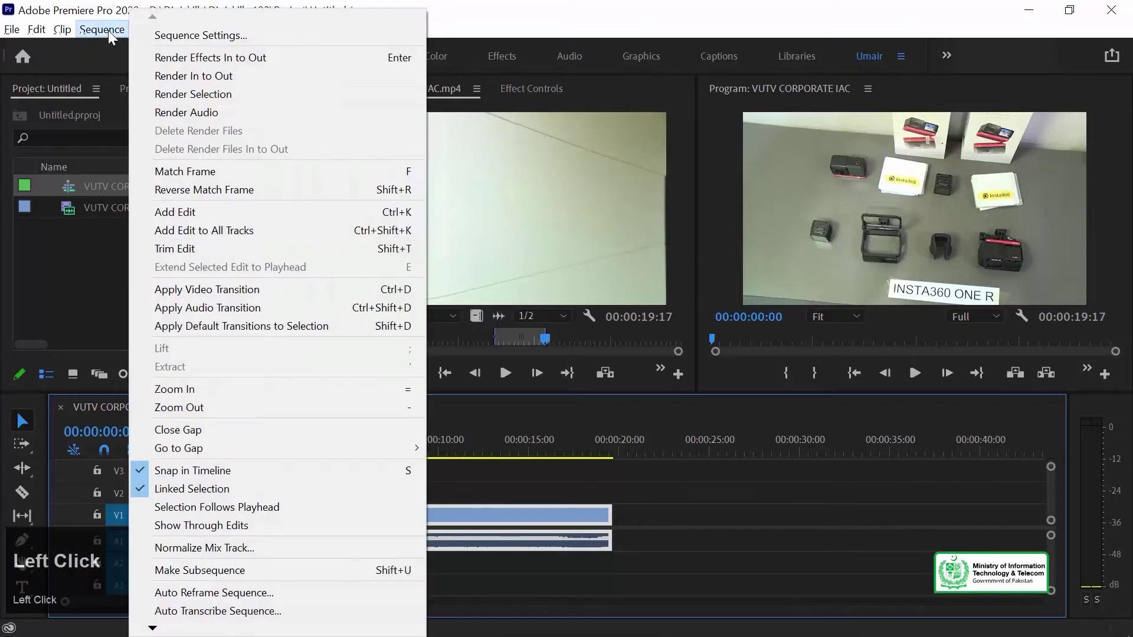
pyautogui.click(193, 37)
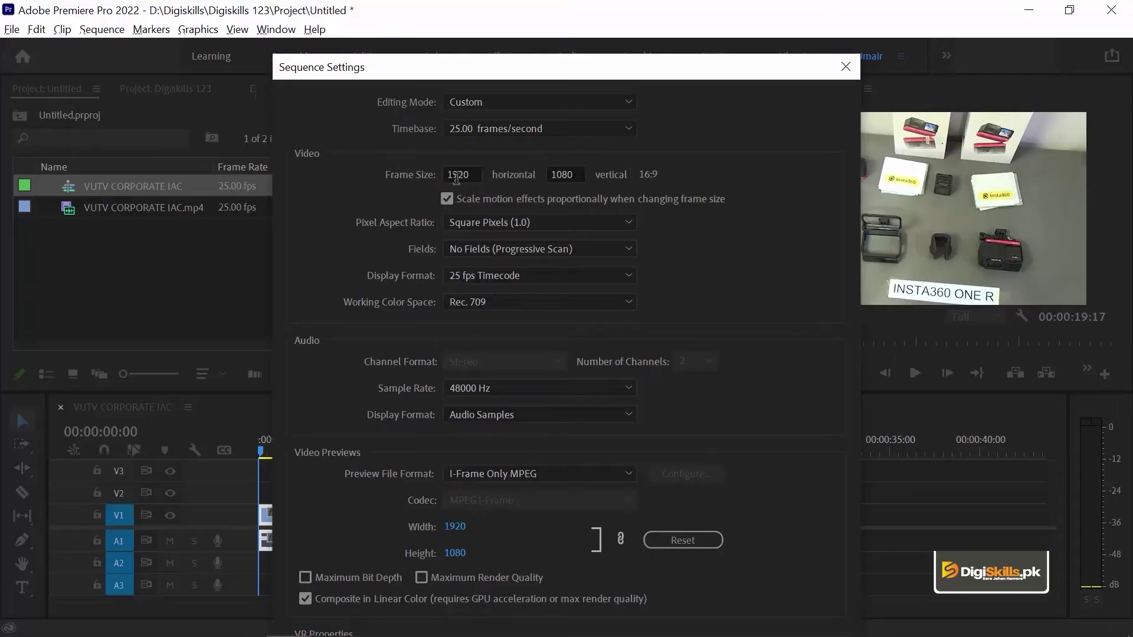
pyautogui.moveTo(645, 65); pyautogui.dragTo(639, 10)
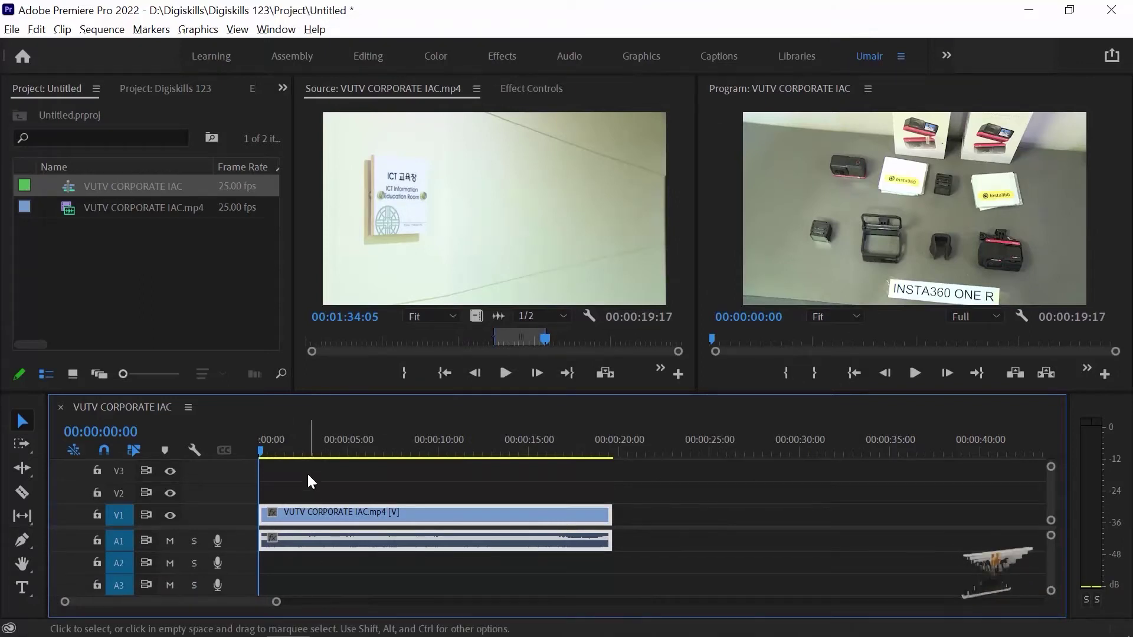
# - Increase the height of the timeline's audio tracks to enlarge the clip's waveform
pyautogui.click(690, 105)
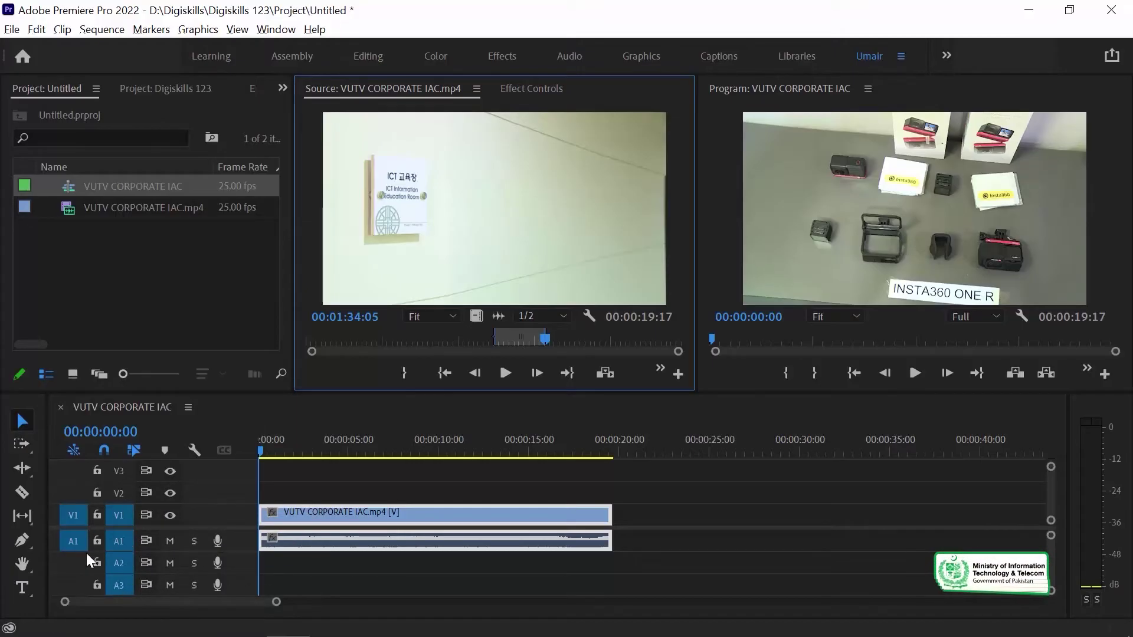
pyautogui.press('alt')
pyautogui.hotkey('alt', '=')
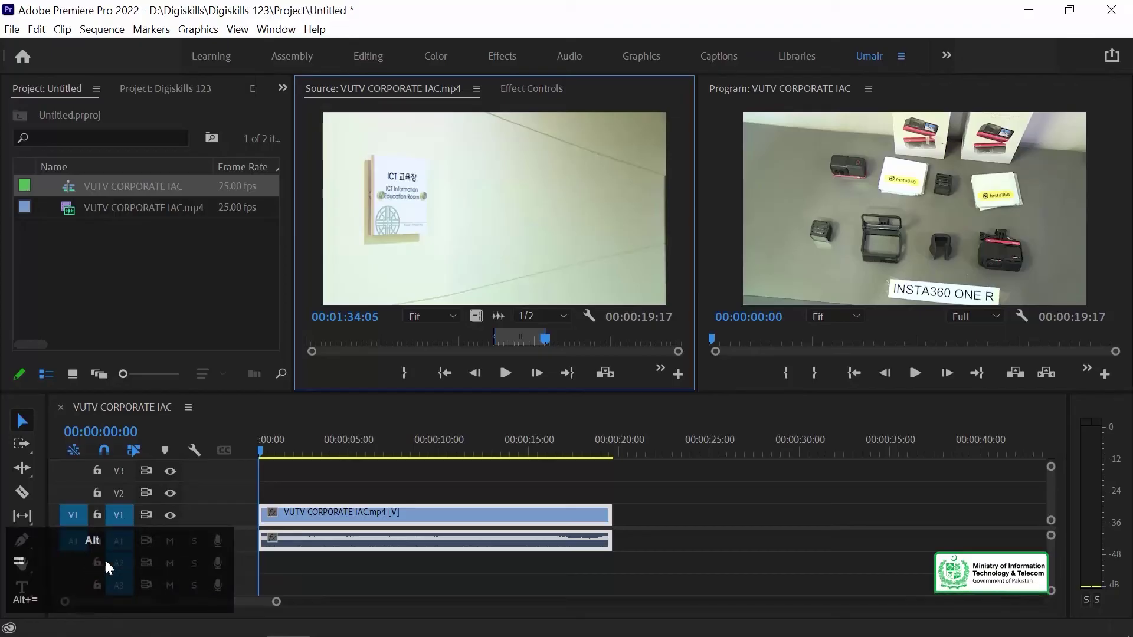
pyautogui.click(266, 441)
pyautogui.hotkey('alt', '=')
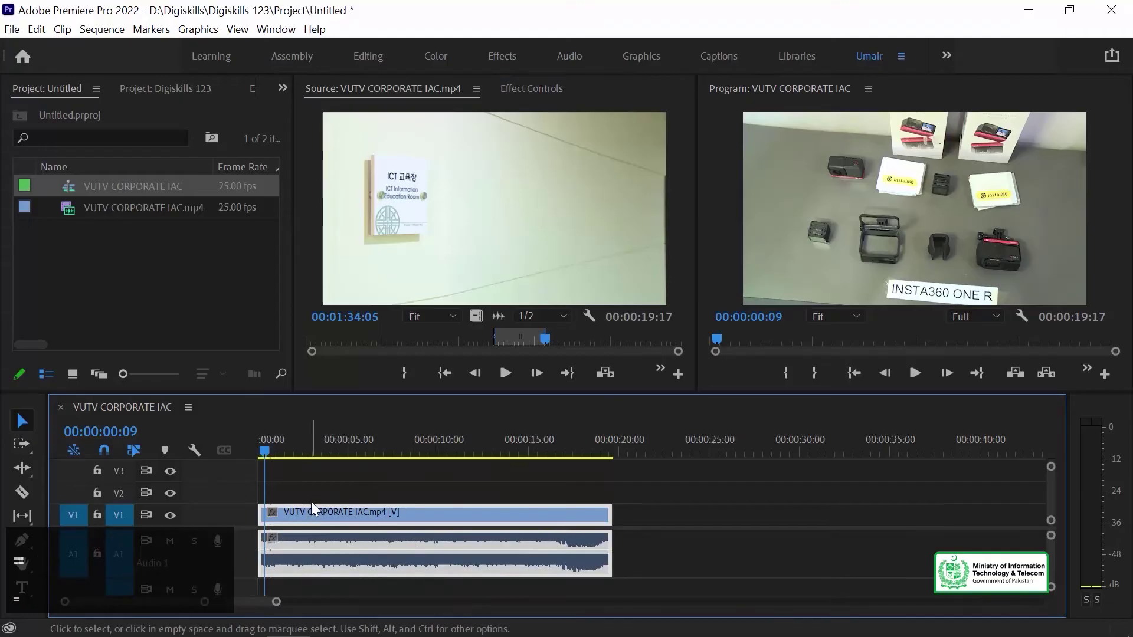
# - Play the sequence from near its start and stop at 00:00:06:08
pyautogui.press('=')
pyautogui.press('space')
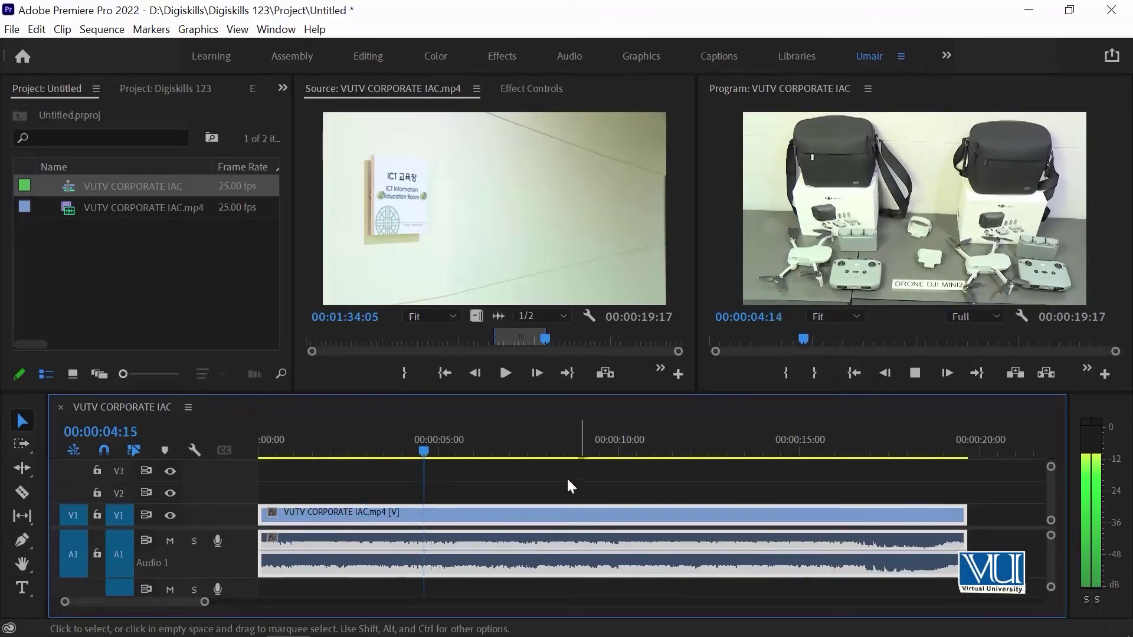
pyautogui.press('space')
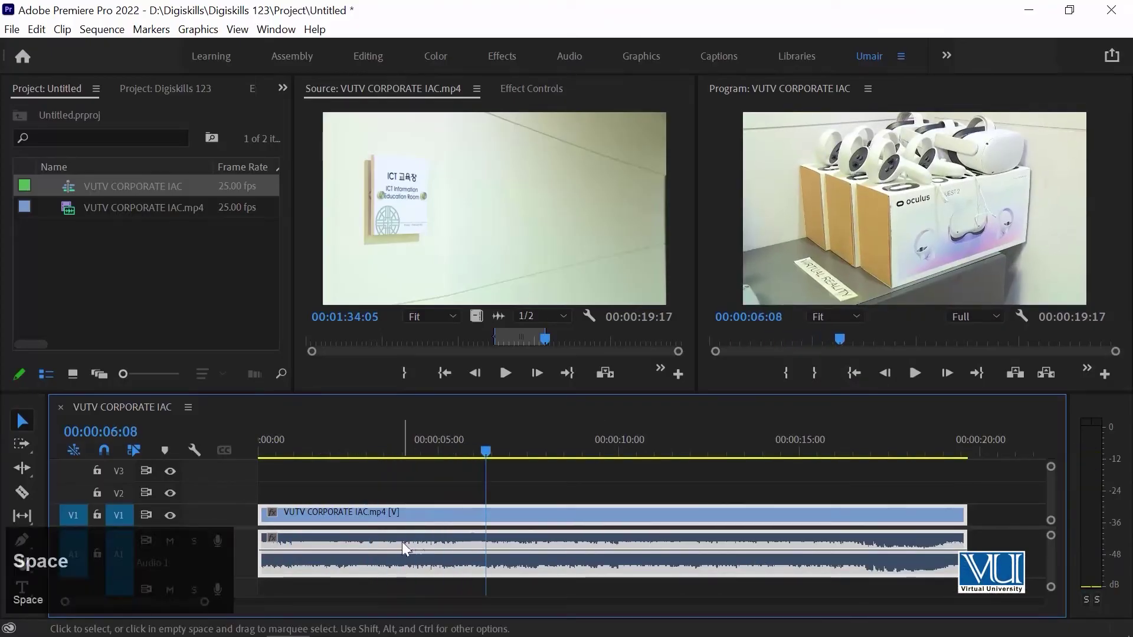
pyautogui.press('-')
pyautogui.press('-')
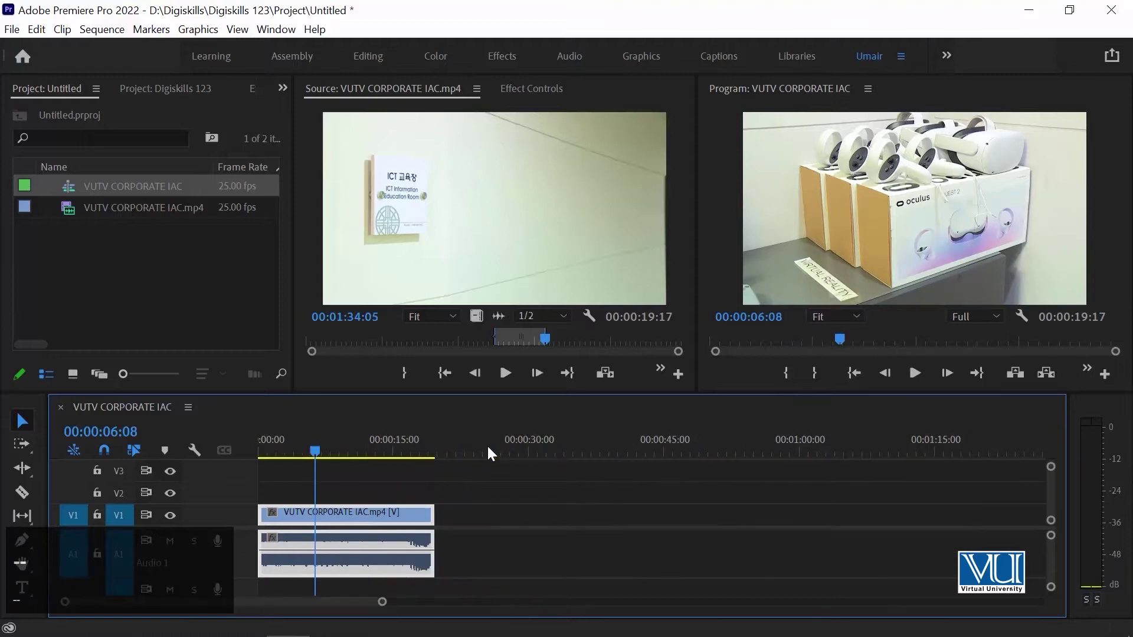
# - Add only the marked segment's video to V1 at about 00:00:25:15 and only its audio to A1 at about 00:00:48:00
pyautogui.click(437, 191)
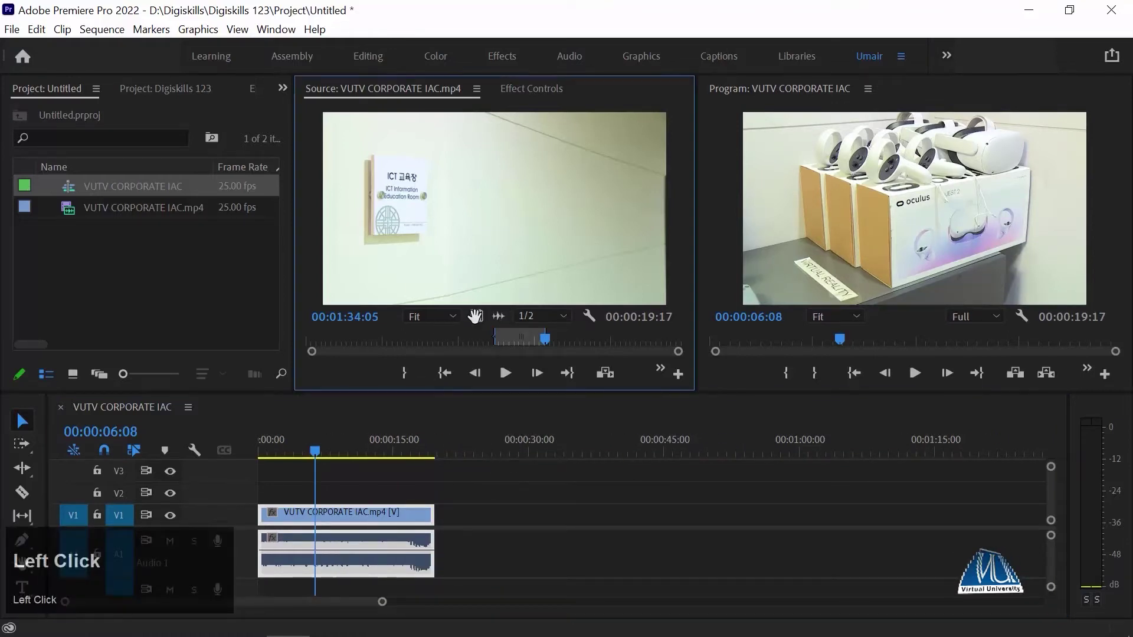
pyautogui.moveTo(476, 316); pyautogui.dragTo(490, 522)
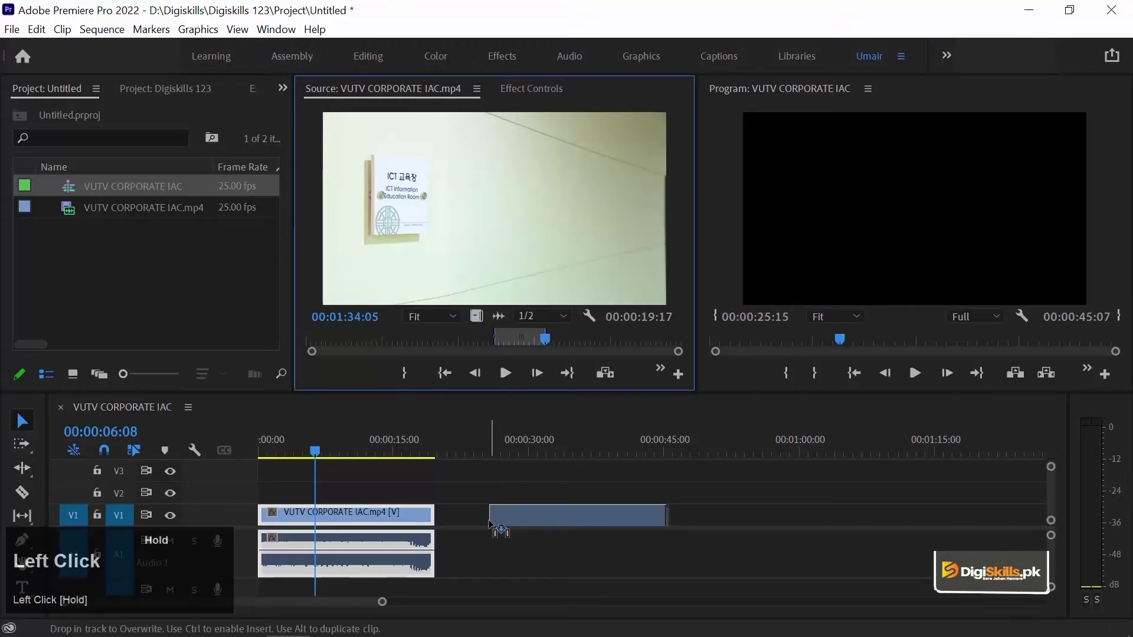
pyautogui.moveTo(490, 524); pyautogui.dragTo(491, 525)
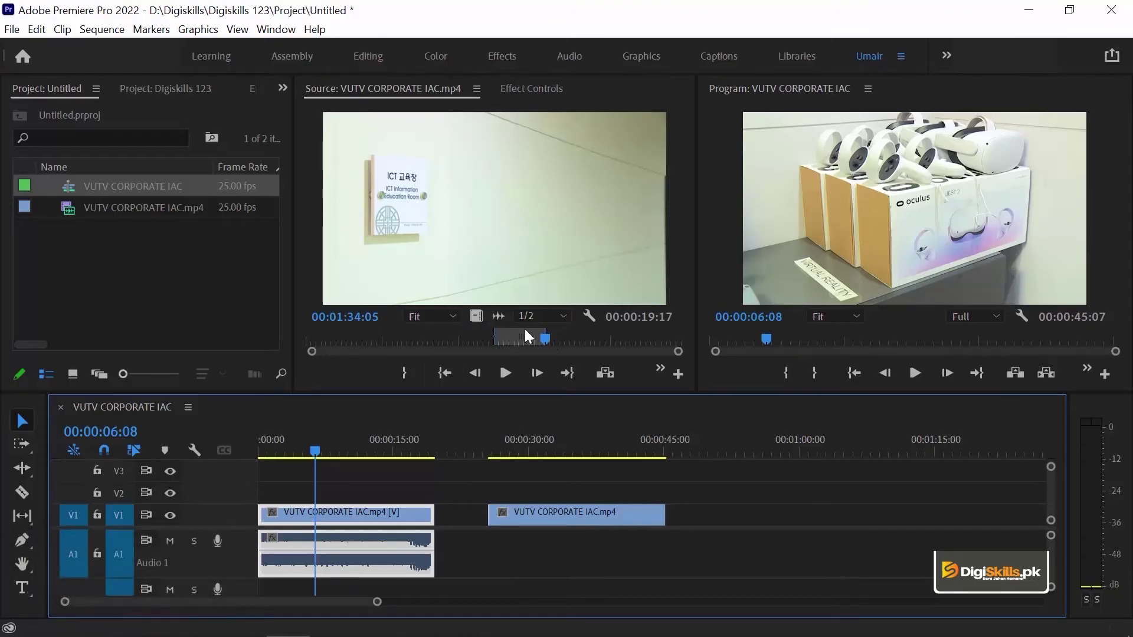
pyautogui.moveTo(499, 317); pyautogui.dragTo(703, 556)
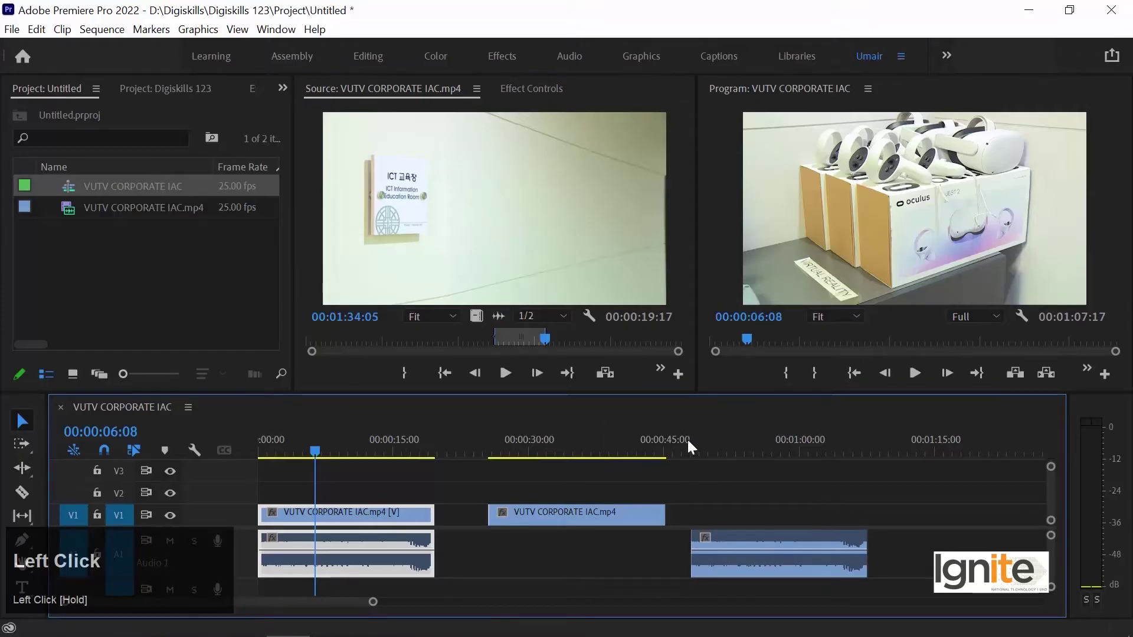
# - Play the video-only clip from near its beginning to check its picture and audio levels, stopping at 00:00:32:16
pyautogui.click(511, 437)
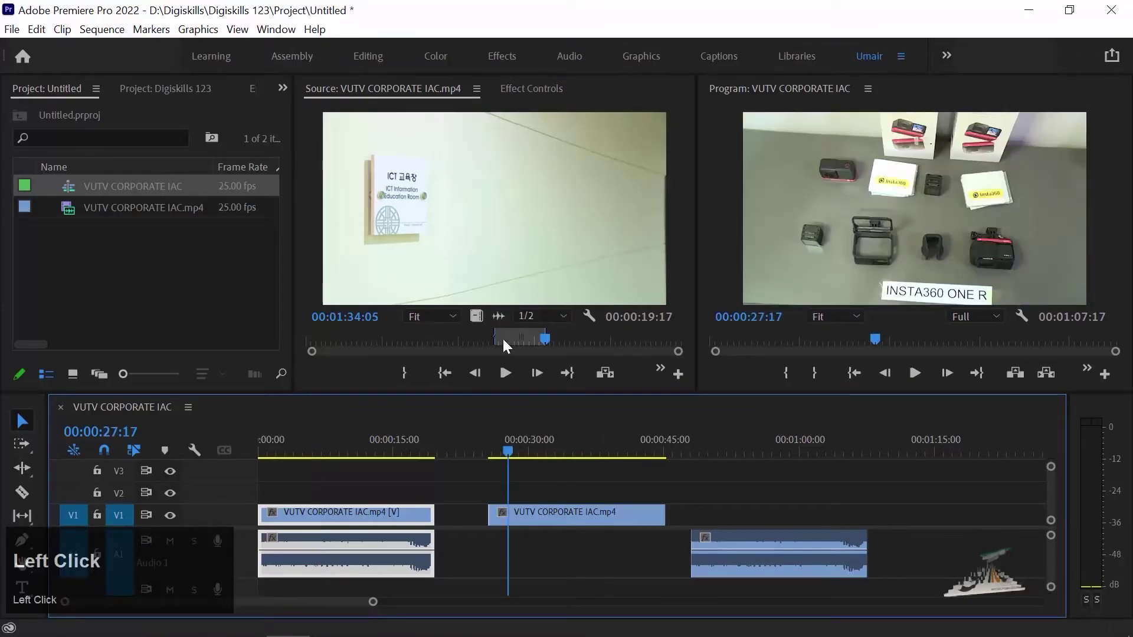
pyautogui.click(499, 442)
pyautogui.press('space')
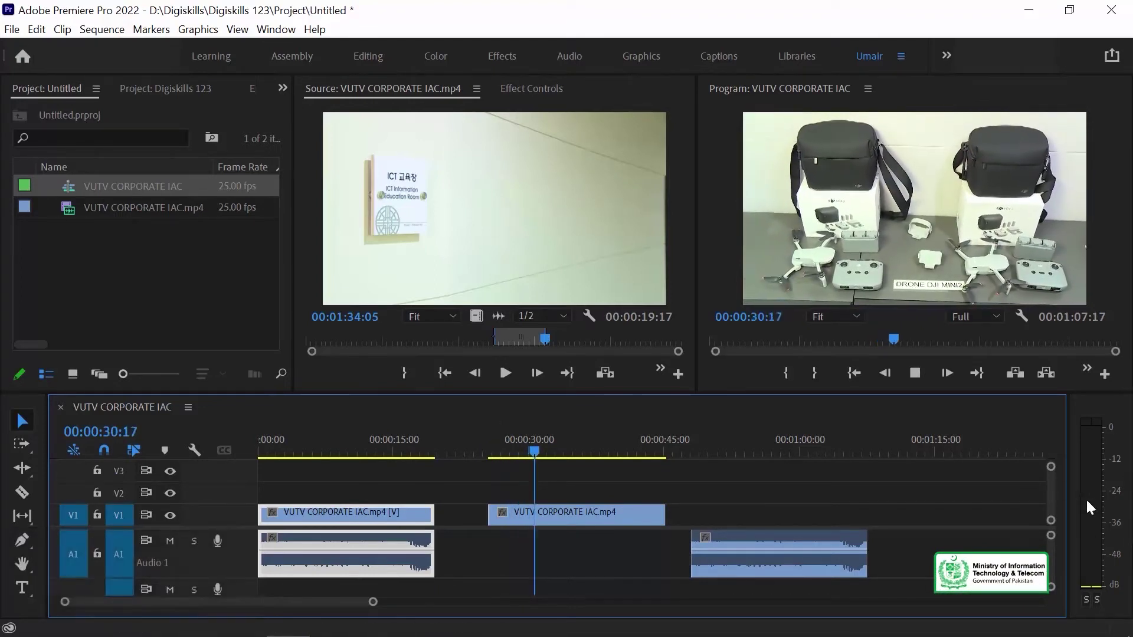
pyautogui.press('space')
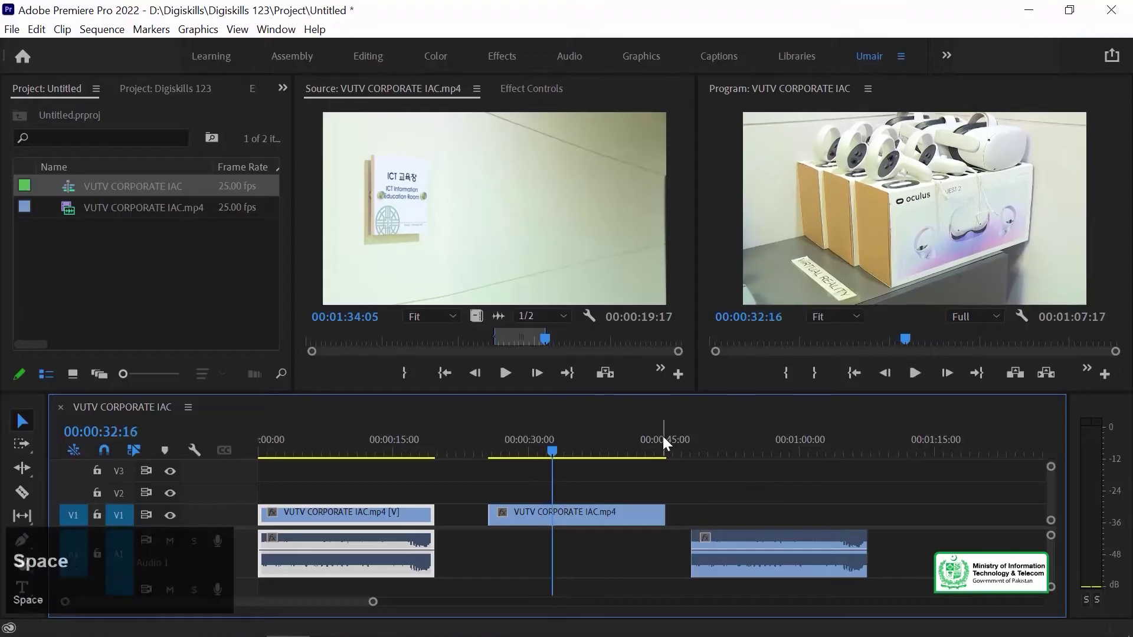
# - Play the audio-only clip from 00:00:48:00 to check its sound levels, stopping at 00:00:57:23
pyautogui.click(662, 438)
pyautogui.click(691, 430)
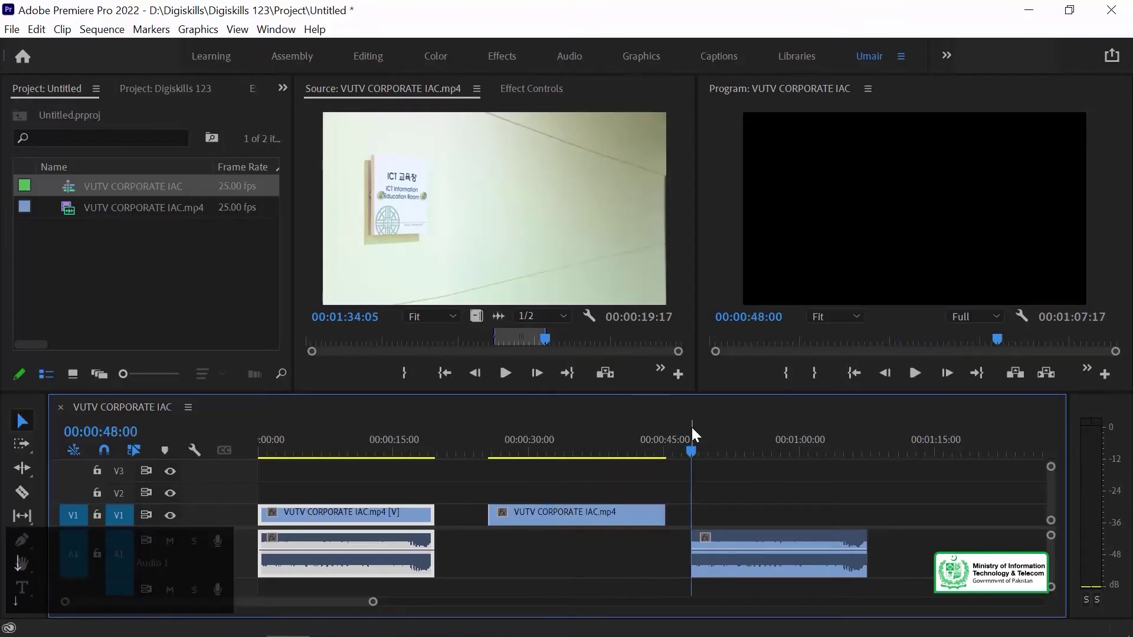
pyautogui.press('space')
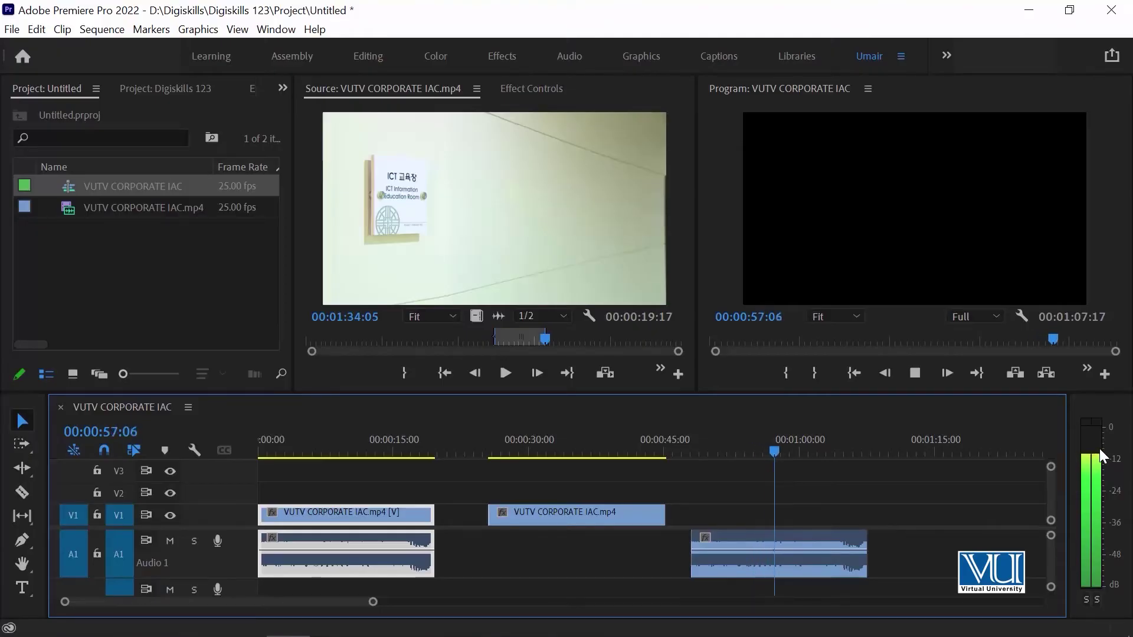
pyautogui.press('space')
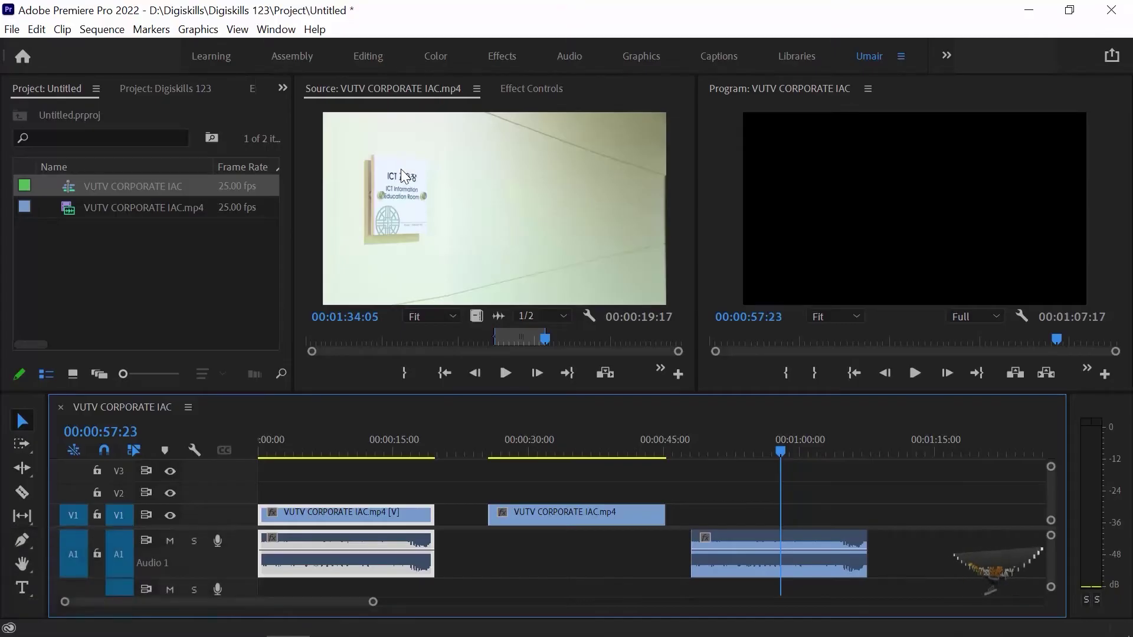
# - Delete the separate video-only and audio-only clips from the timeline and place the playhead at 00:00:04:06
pyautogui.moveTo(591, 482); pyautogui.dragTo(724, 571)
pyautogui.press('Delete')
pyautogui.click(292, 440)
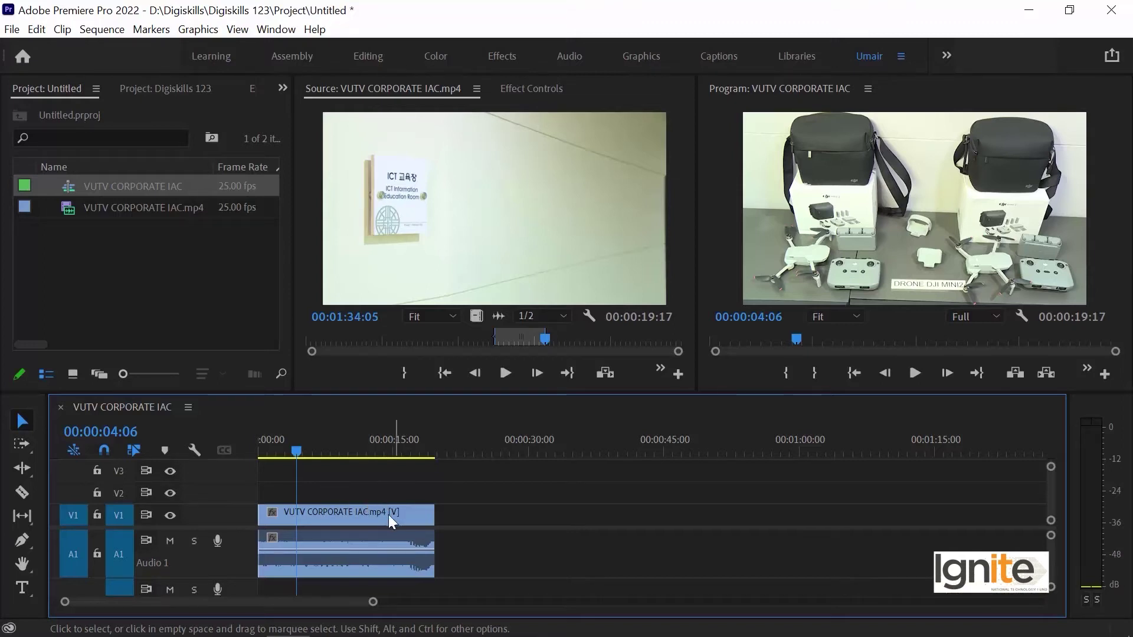
# - Unlink the video and audio of the remaining timeline clip and select each part individually
pyautogui.rightClick(333, 515)
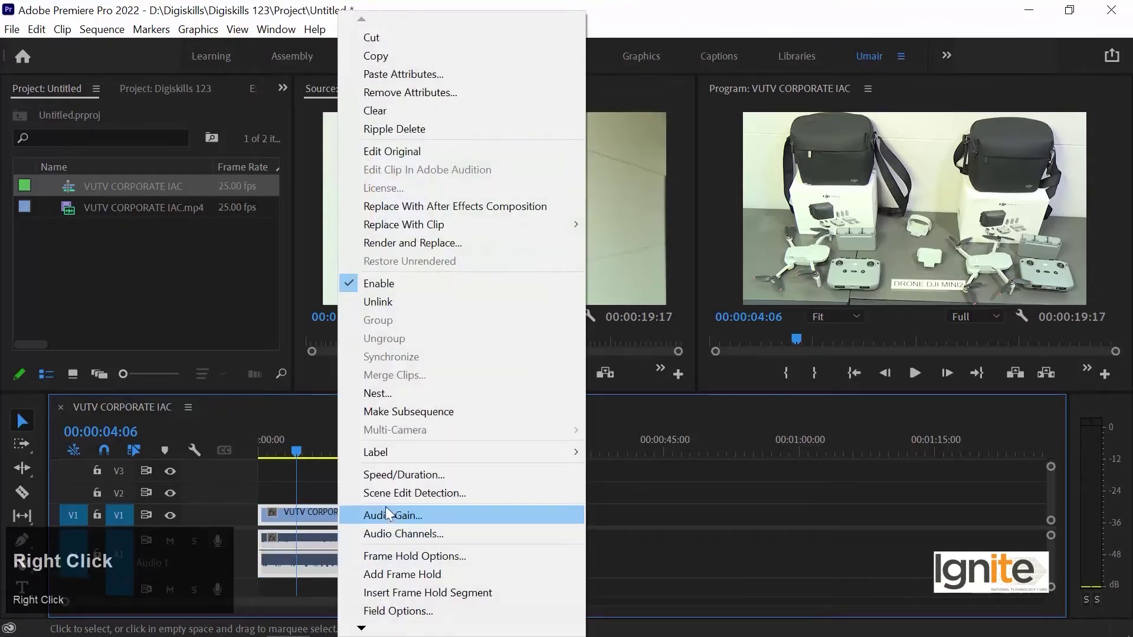
pyautogui.click(399, 307)
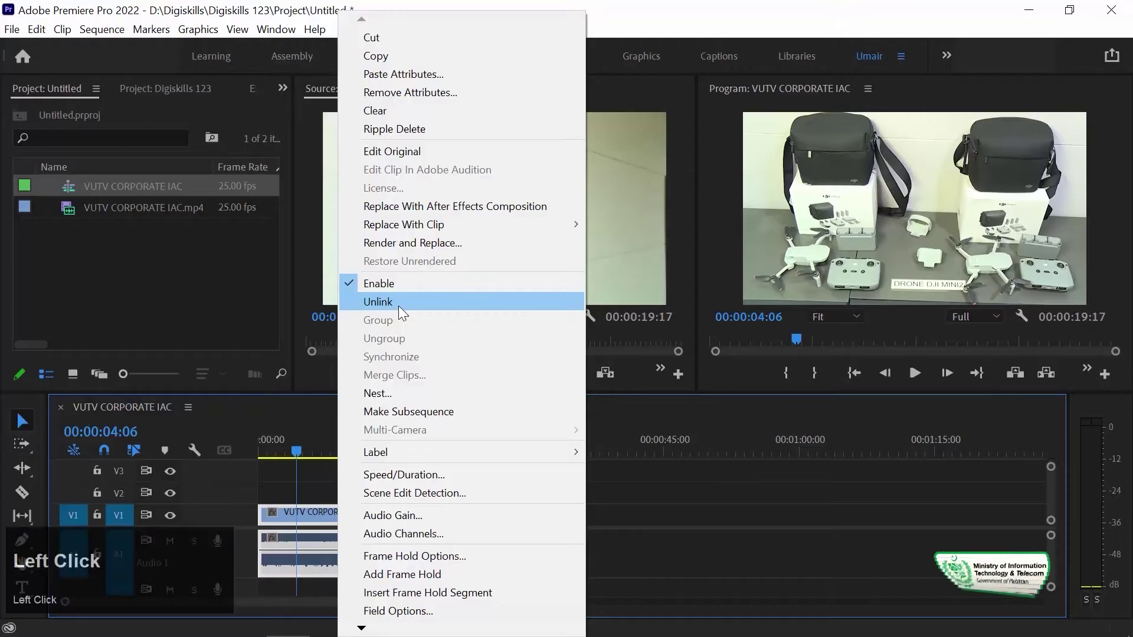
pyautogui.click(437, 489)
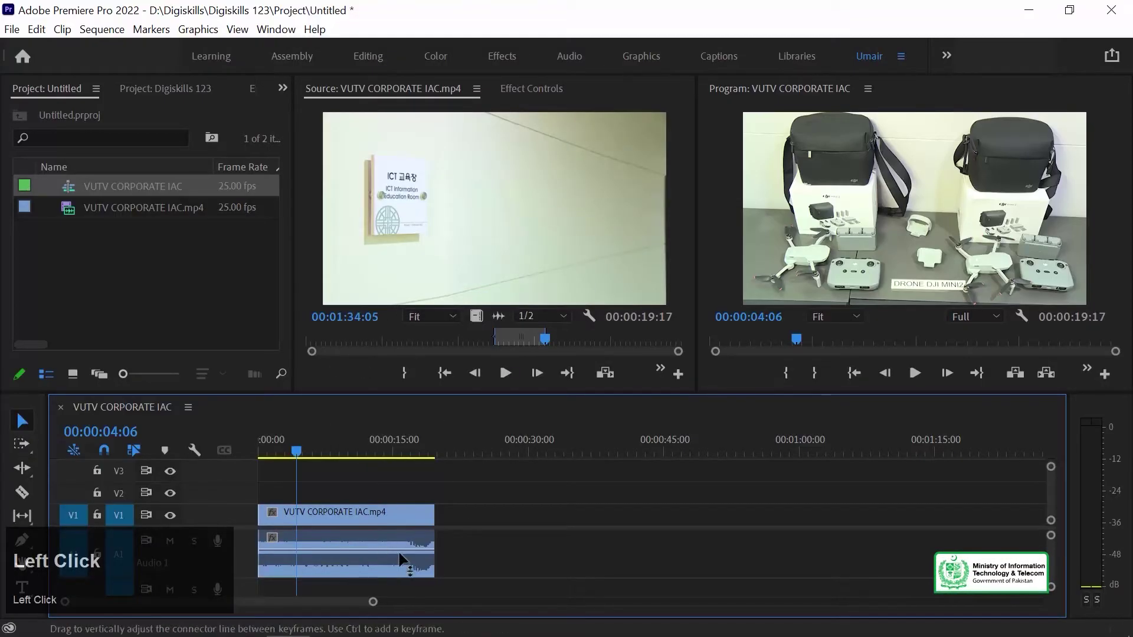
pyautogui.click(308, 510)
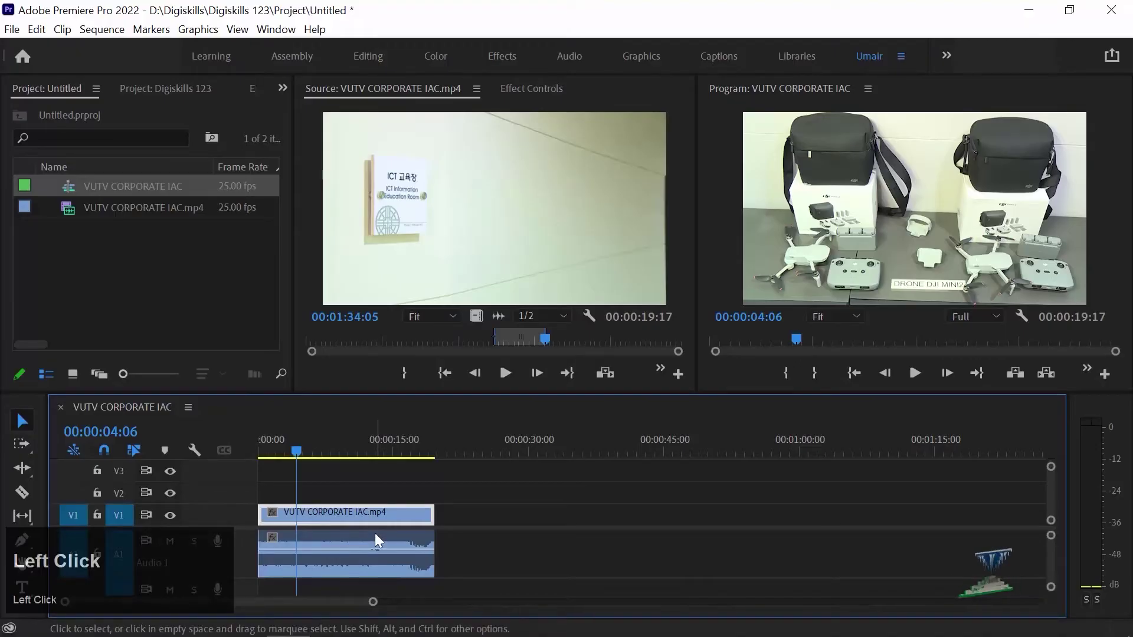
pyautogui.click(398, 543)
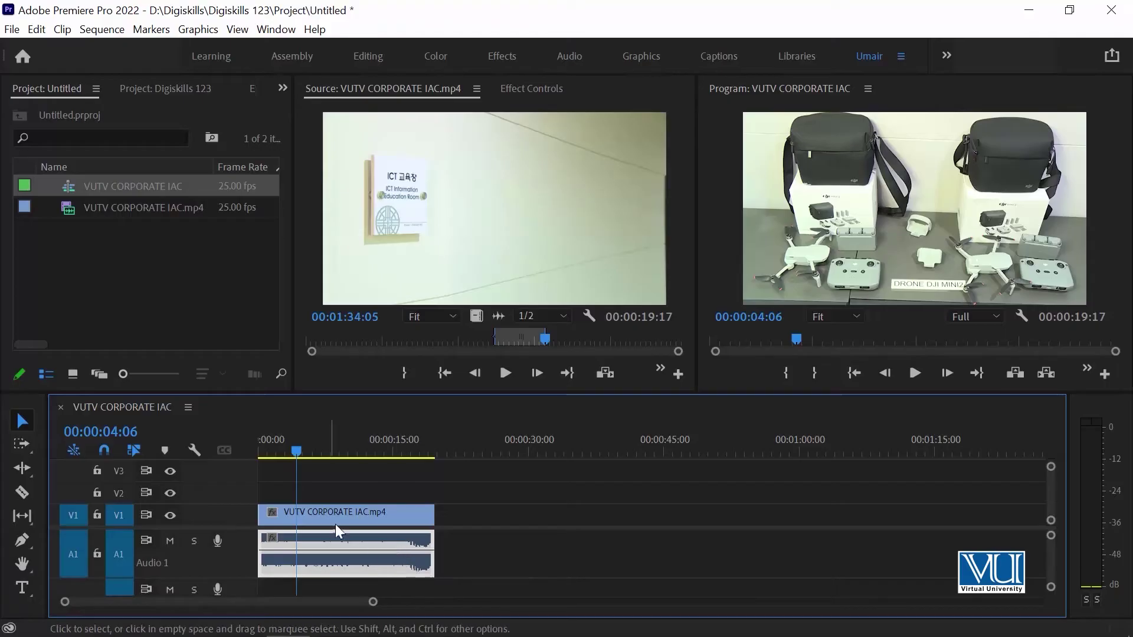
# - Move the unlinked video to about 00:00:25:11 on V1 and the unlinked audio to about 00:00:45:03 on A1
pyautogui.moveTo(331, 516); pyautogui.dragTo(464, 528)
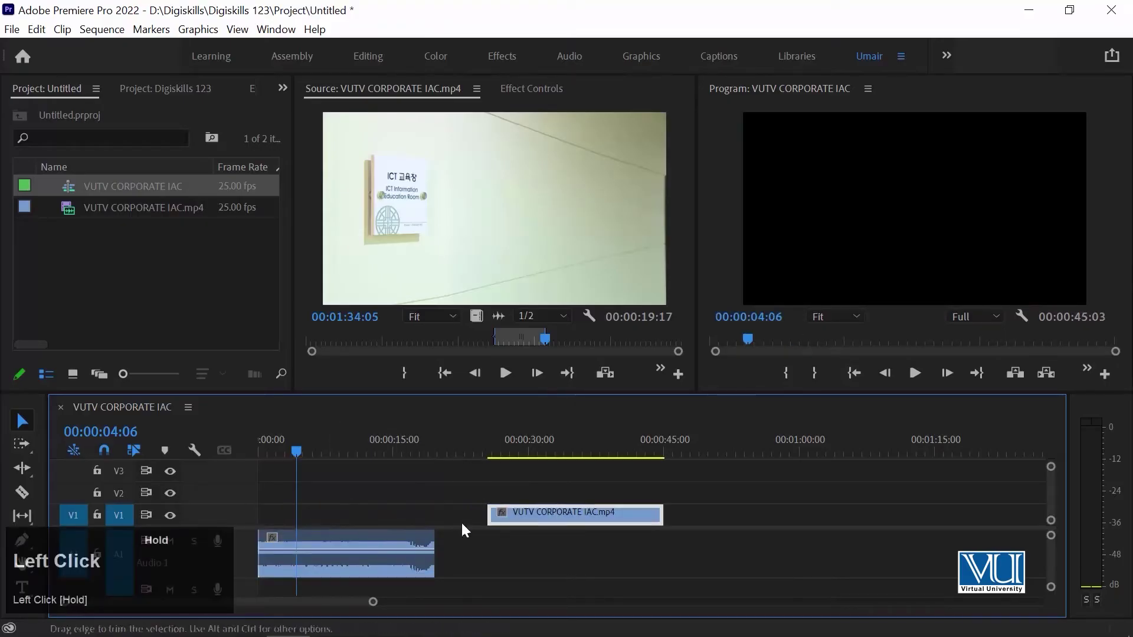
pyautogui.moveTo(341, 533); pyautogui.dragTo(747, 541)
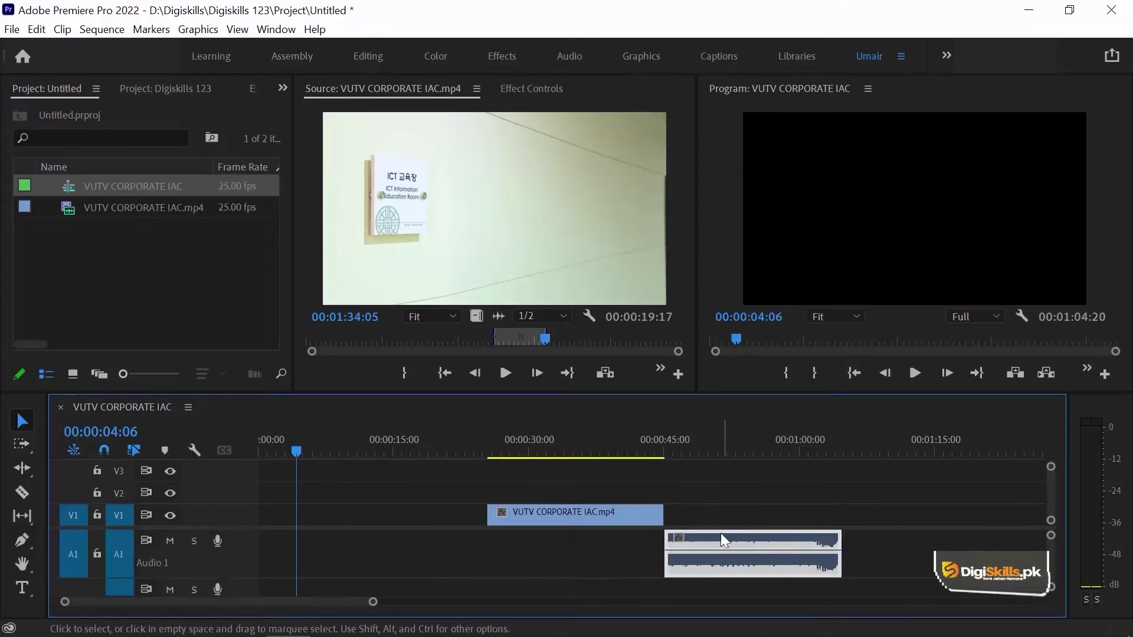
# - Move the audio back directly beneath the video at 00:00:25:11 and link the two parts
pyautogui.moveTo(721, 534); pyautogui.dragTo(549, 542)
pyautogui.moveTo(616, 499); pyautogui.dragTo(639, 516)
pyautogui.rightClick(640, 516)
pyautogui.click(674, 302)
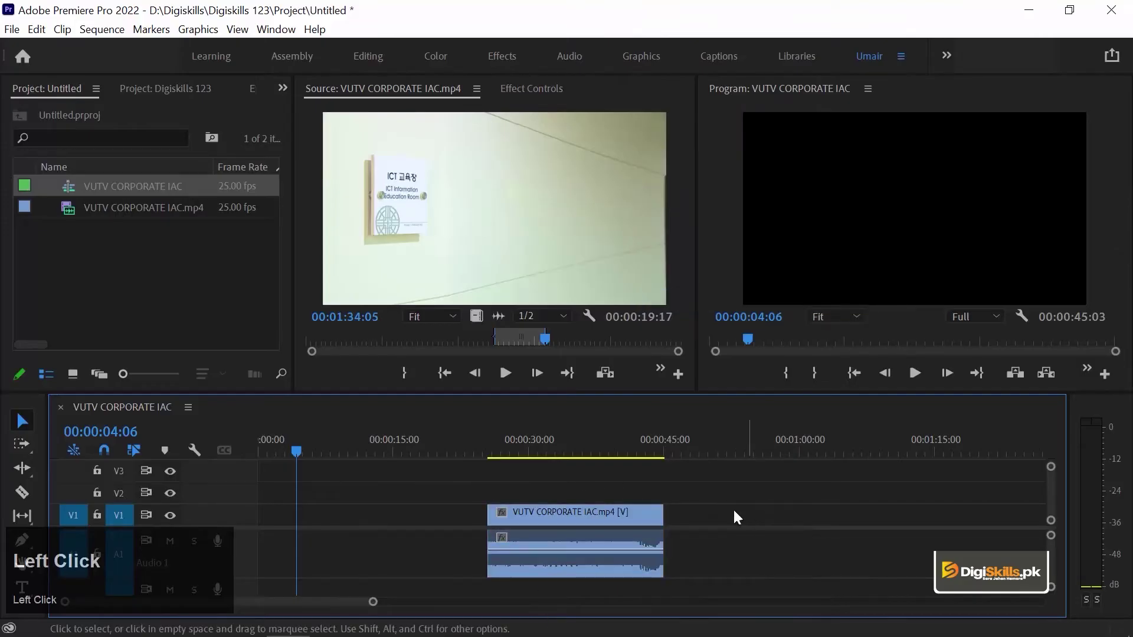
# - Select only the audio, only the video and the whole linked clip in turn, keeping the link intact
pyautogui.keyDown('alt'); pyautogui.click(565, 540); pyautogui.keyUp('alt')
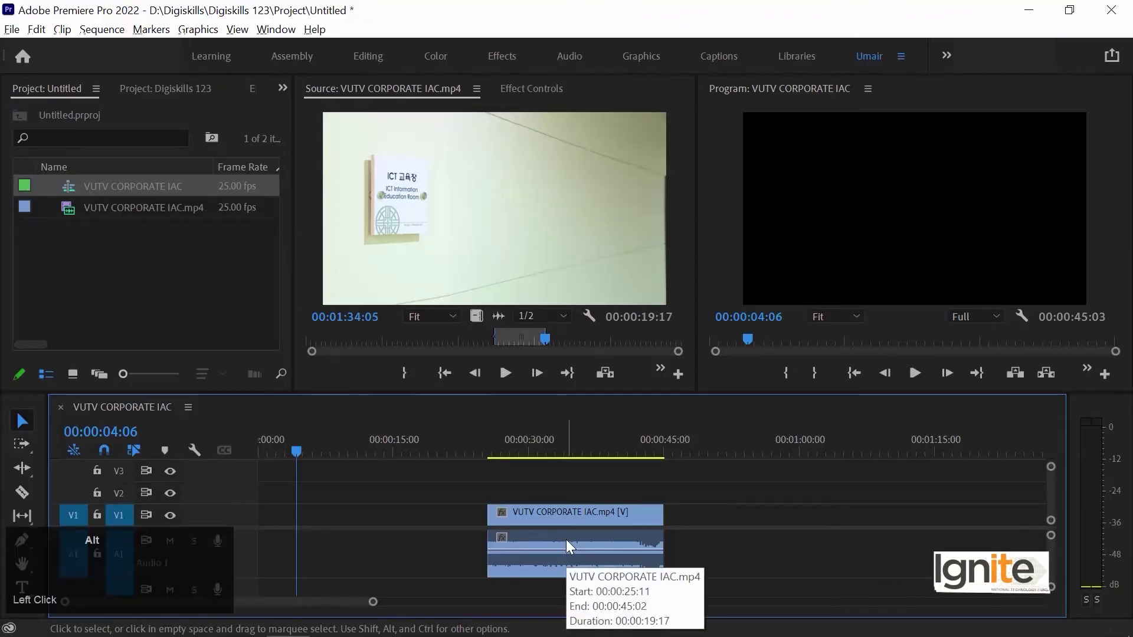
pyautogui.keyDown('alt'); pyautogui.click(535, 539); pyautogui.keyUp('alt')
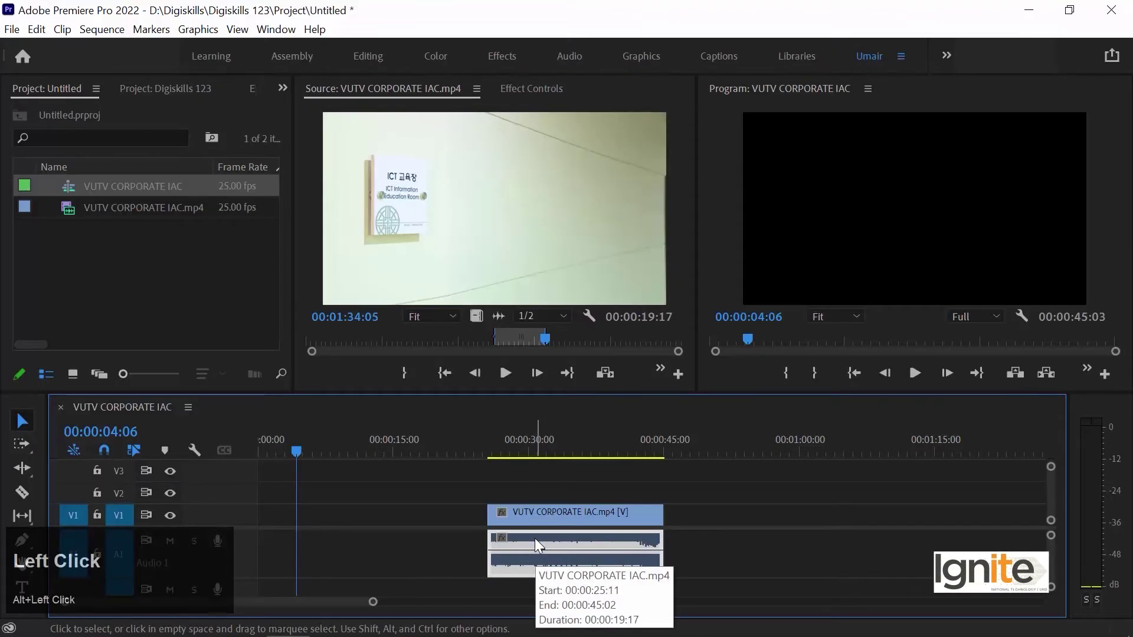
pyautogui.click(569, 512)
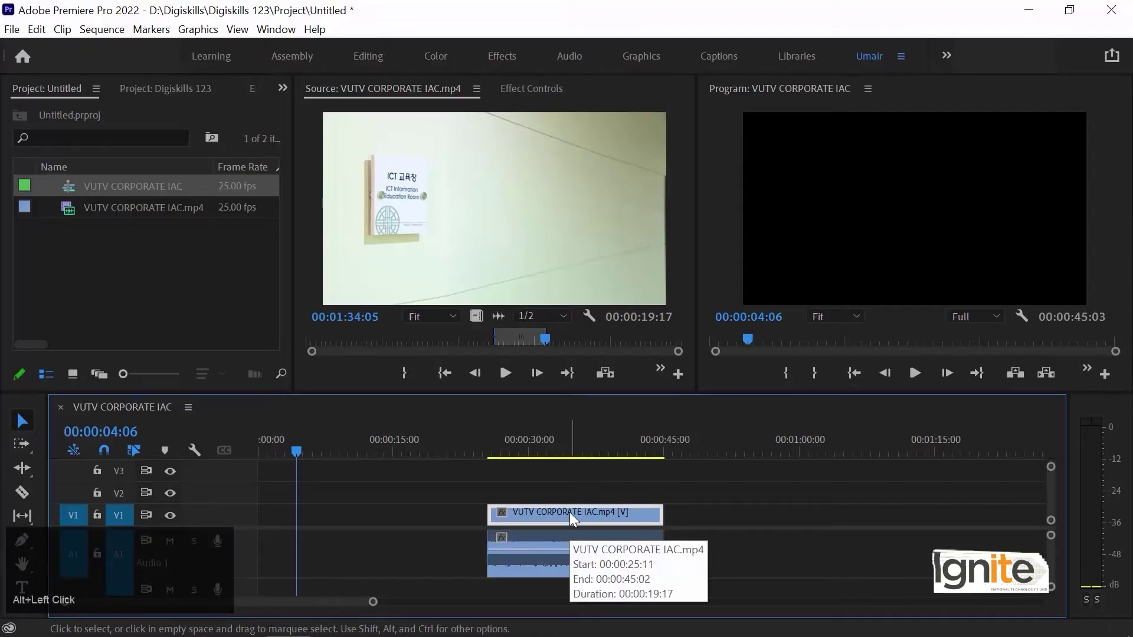
pyautogui.click(511, 514)
pyautogui.click(573, 480)
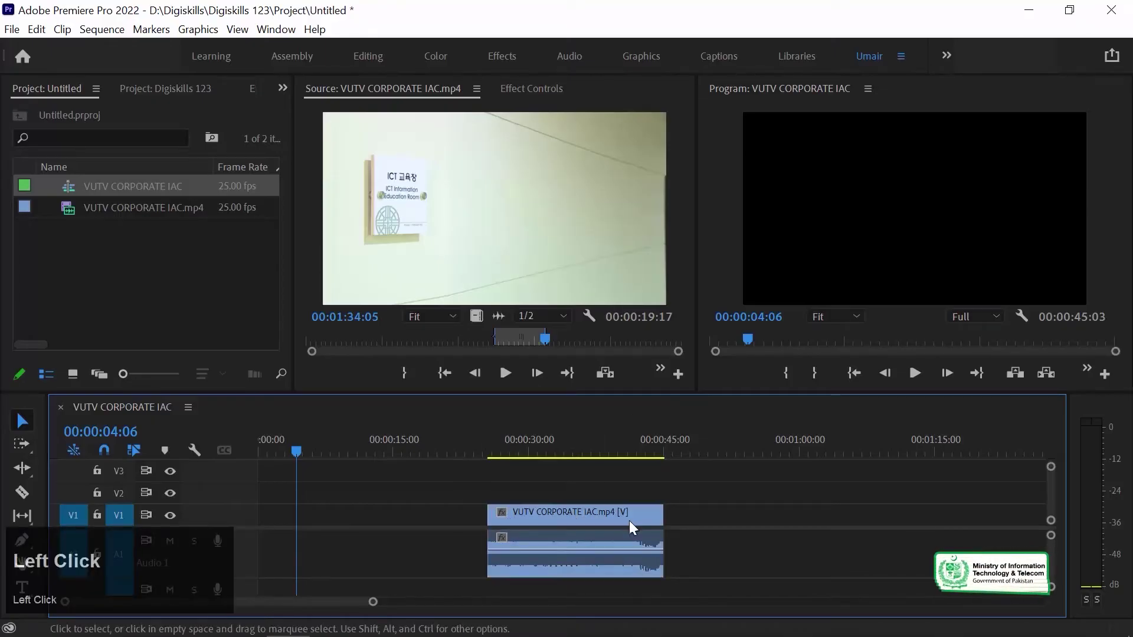
pyautogui.click(636, 518)
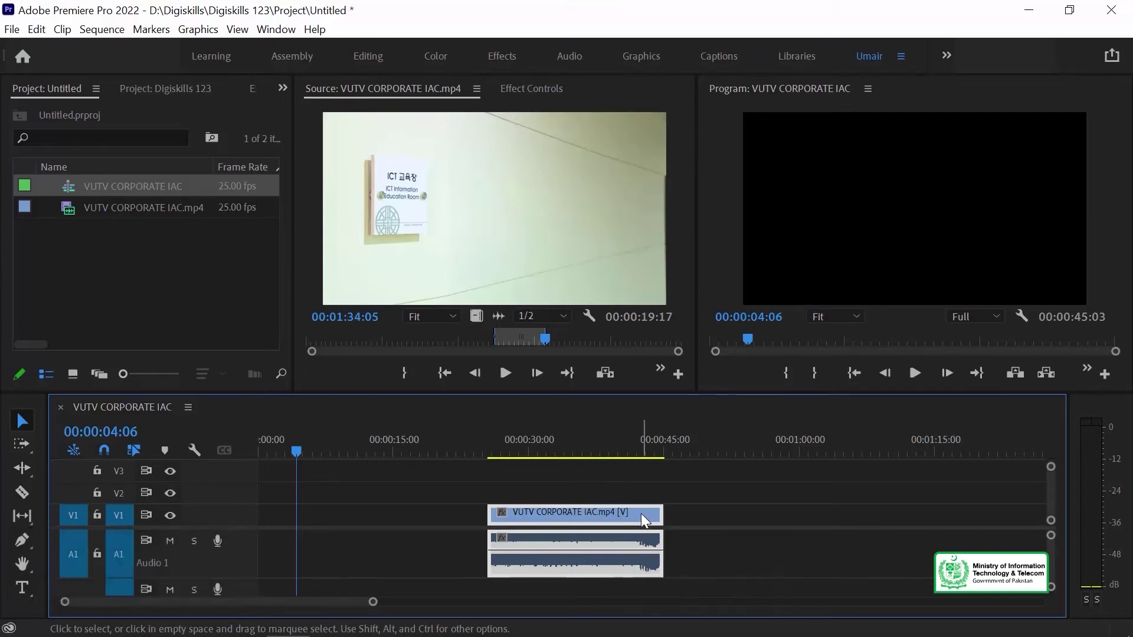
pyautogui.click(674, 484)
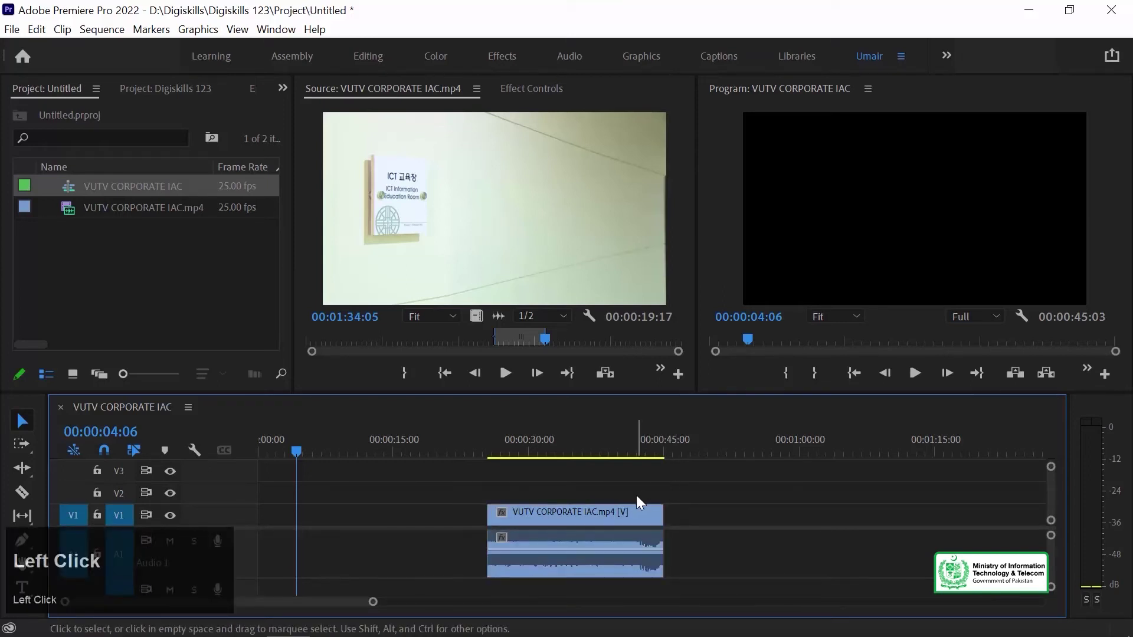
# - Try to shift only the linked clip's audio about 00:00:02:04 later on A1, and undo the move
pyautogui.keyDown('alt'); pyautogui.click(596, 538); pyautogui.keyUp('alt')
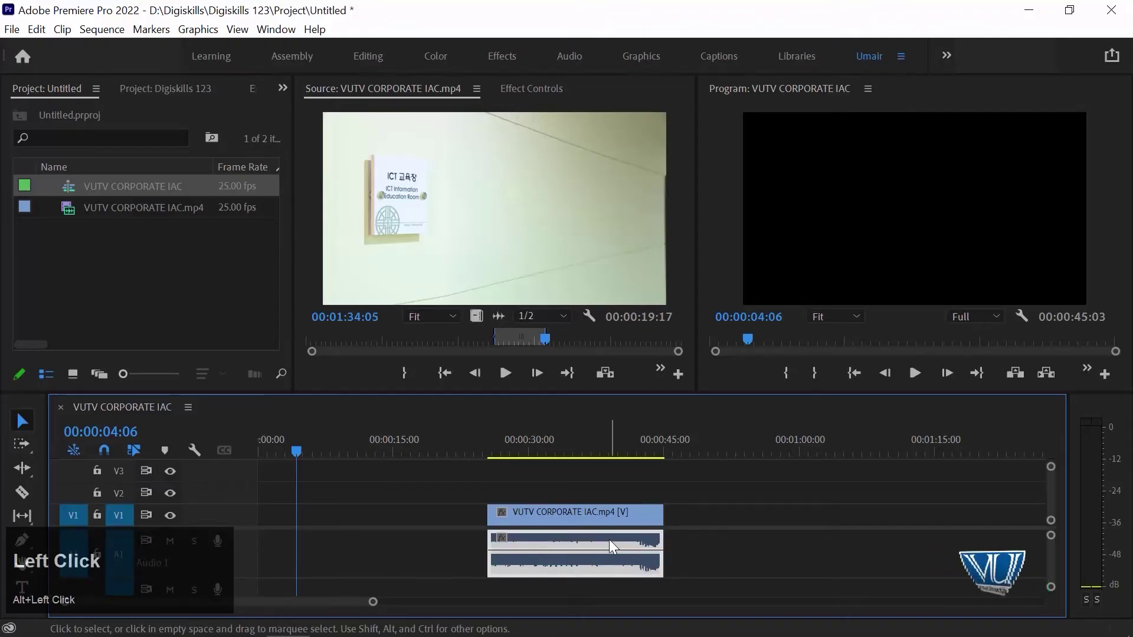
pyautogui.click(538, 536)
pyautogui.moveTo(539, 537); pyautogui.dragTo(549, 622)
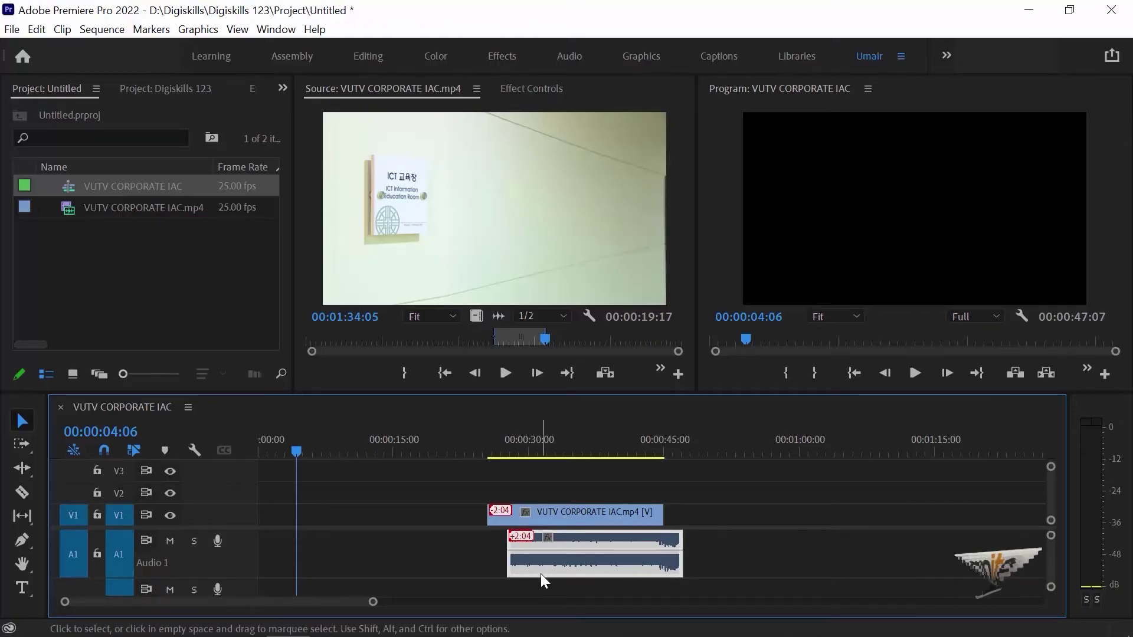
pyautogui.hotkey('ctrl', 'z')
# - Unlink the clip's video and audio and try to shift the audio slightly later on its own
pyautogui.click(614, 512)
pyautogui.rightClick(613, 512)
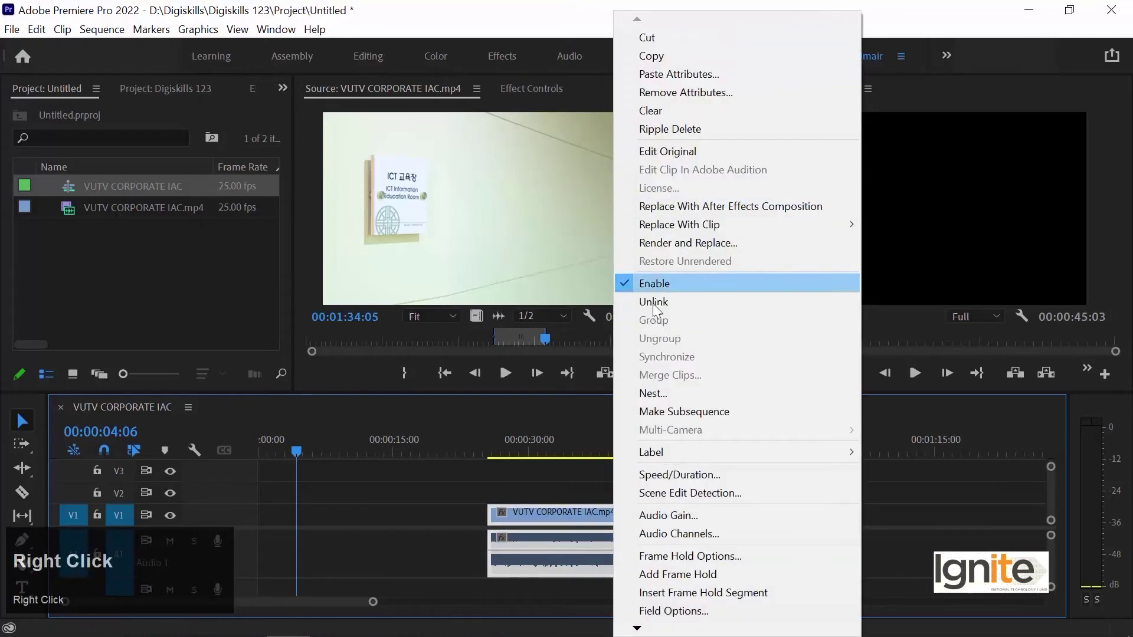
pyautogui.click(654, 303)
pyautogui.moveTo(517, 543); pyautogui.dragTo(535, 543)
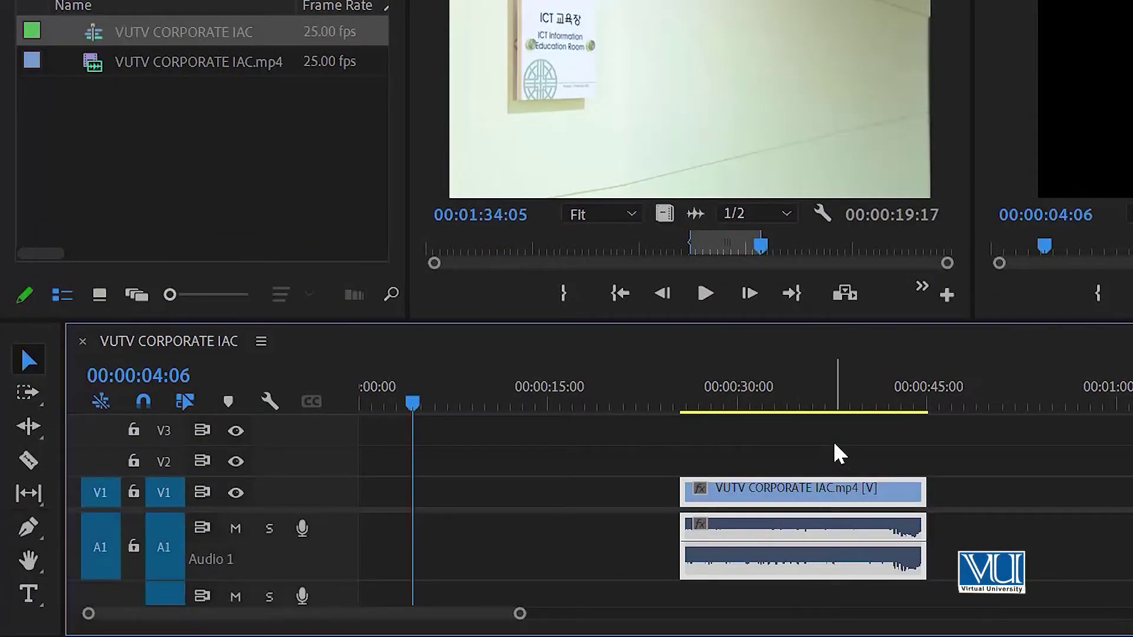
# - Try to move only the linked clip's video later on V1 without unlinking it, and undo the move
pyautogui.click(818, 447)
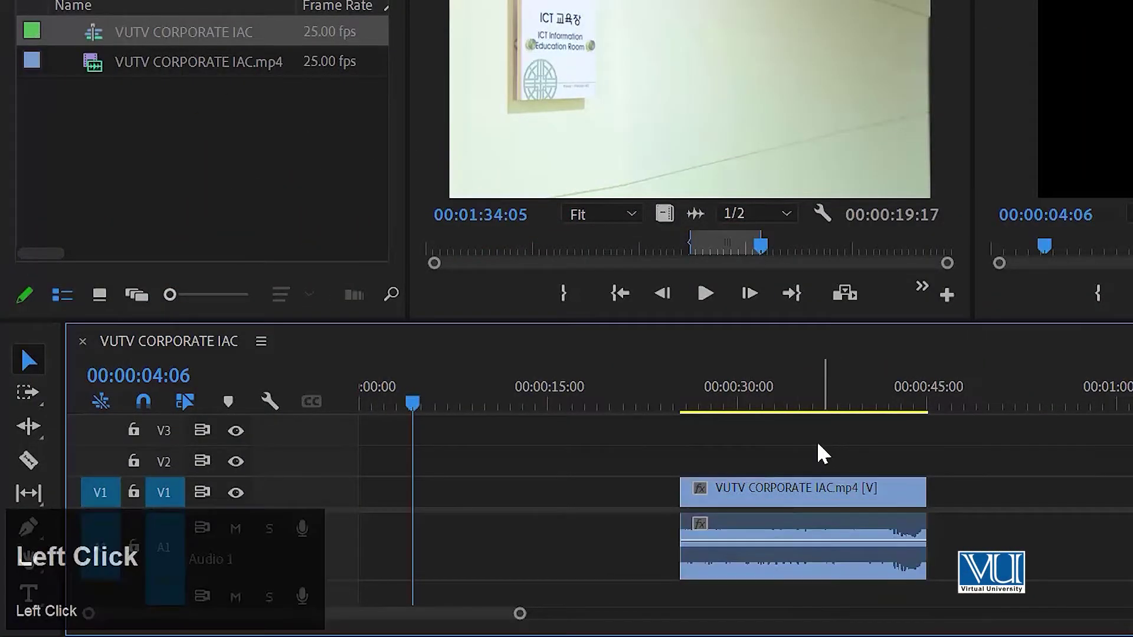
pyautogui.keyDown('alt'); pyautogui.click(762, 531); pyautogui.keyUp('alt')
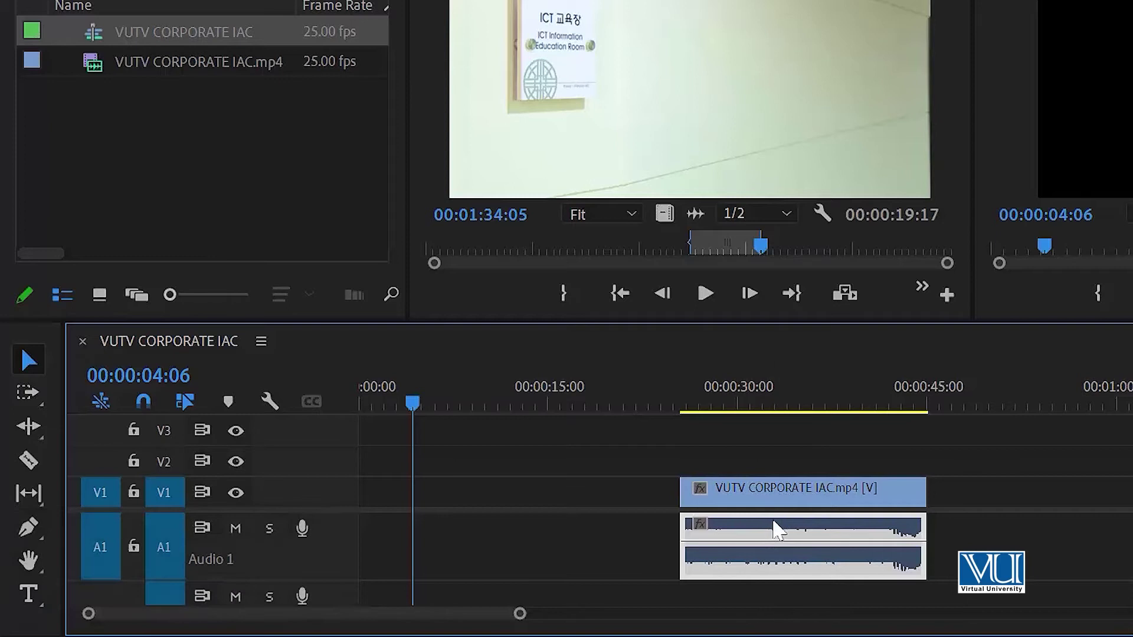
pyautogui.click(772, 498)
pyautogui.moveTo(780, 499); pyautogui.dragTo(883, 496)
pyautogui.hotkey('ctrl', 'z')
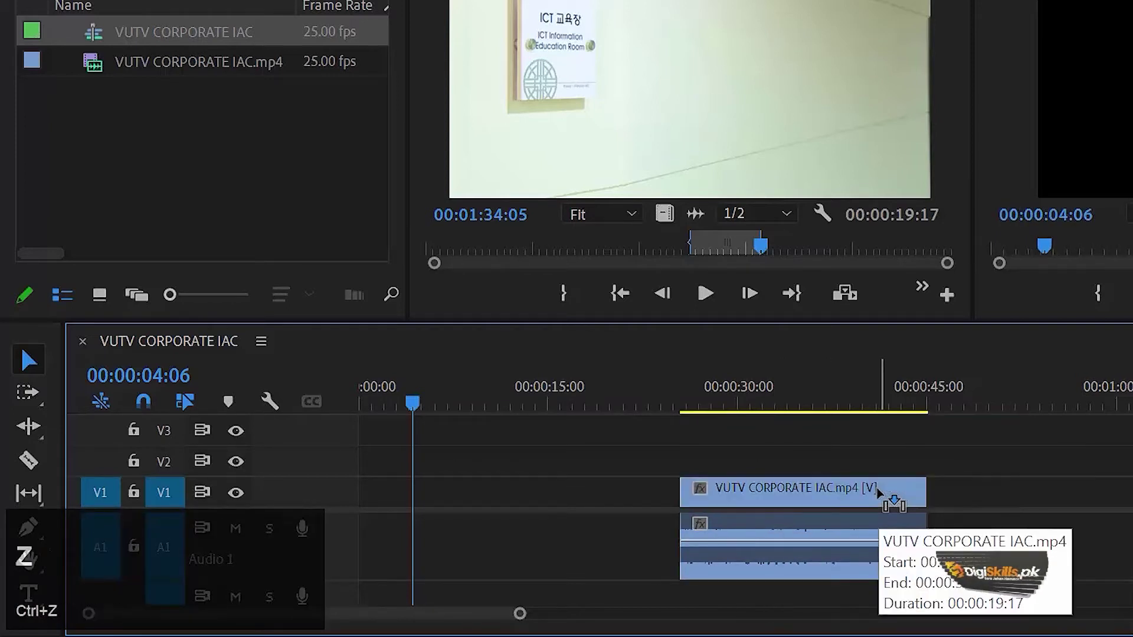
# - Unlink the clip's video and audio, try to move the audio earlier on A1, and undo the move
pyautogui.moveTo(992, 455); pyautogui.dragTo(844, 535)
pyautogui.rightClick(844, 534)
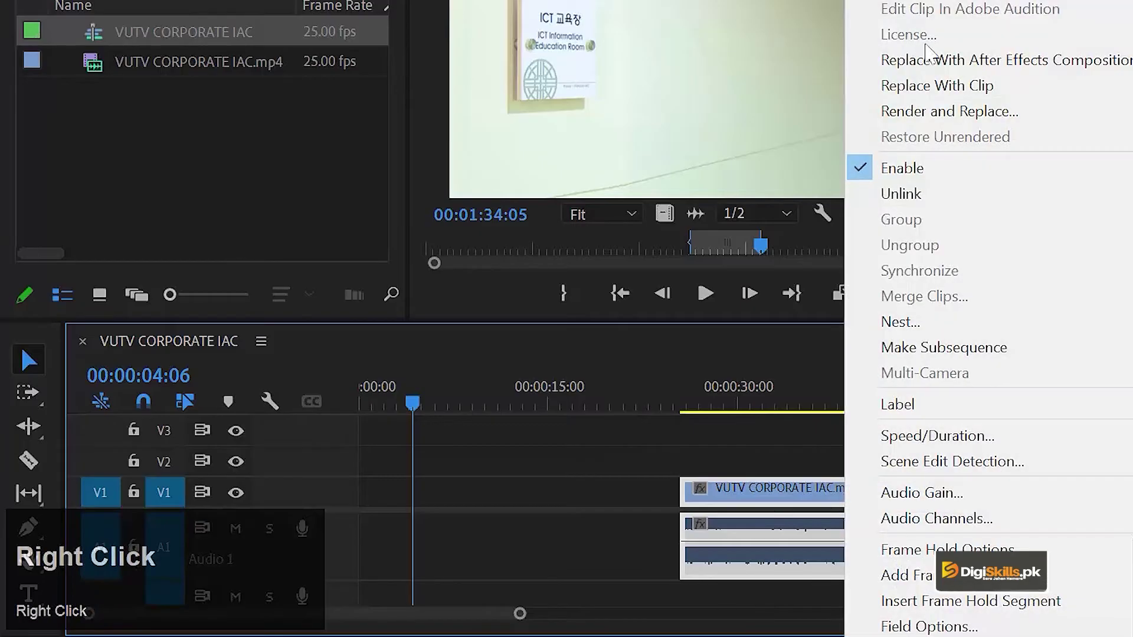
pyautogui.click(891, 194)
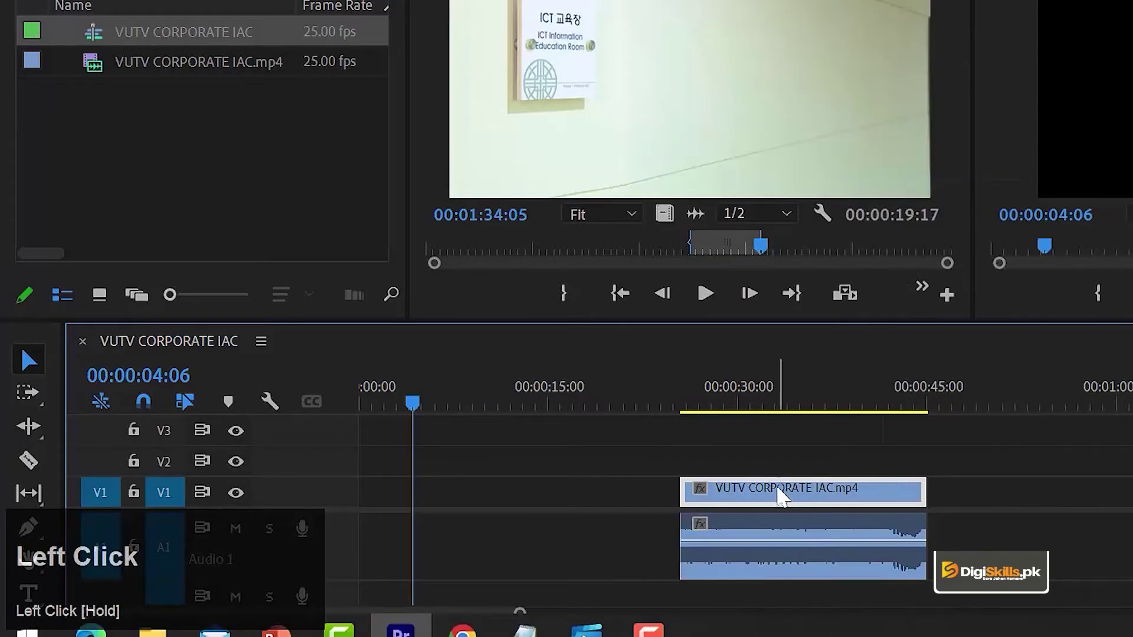
pyautogui.moveTo(771, 541); pyautogui.dragTo(526, 543)
pyautogui.hotkey('ctrl', 'z')
# - Delete the unlinked video and audio from the timeline and place the playhead at 00:00:08:09
pyautogui.moveTo(617, 452); pyautogui.dragTo(706, 537)
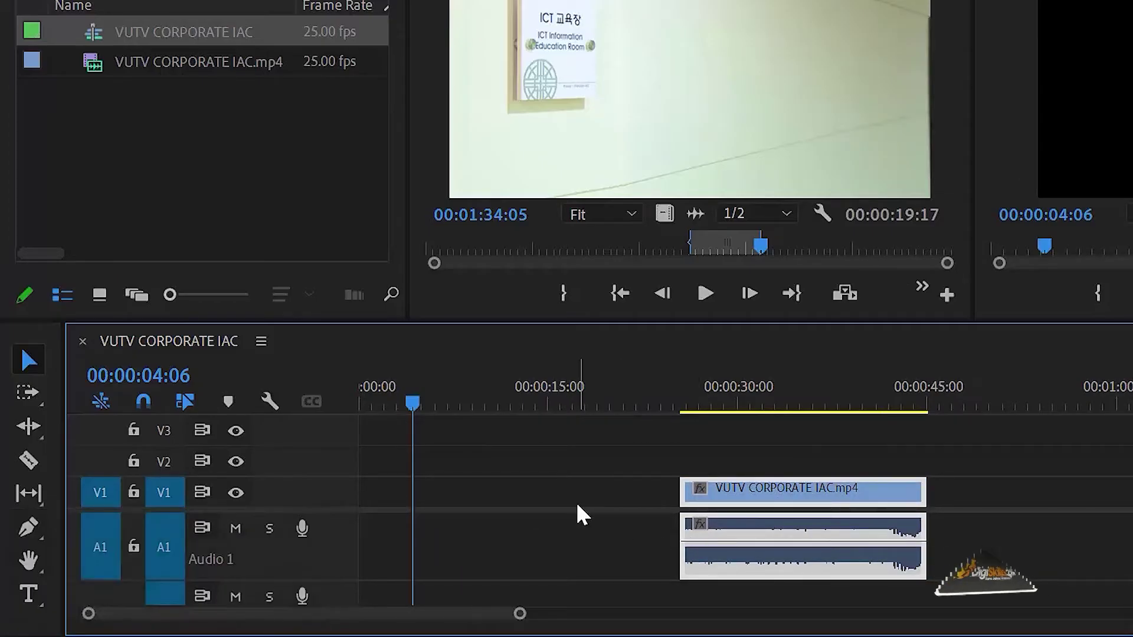
pyautogui.press('Delete')
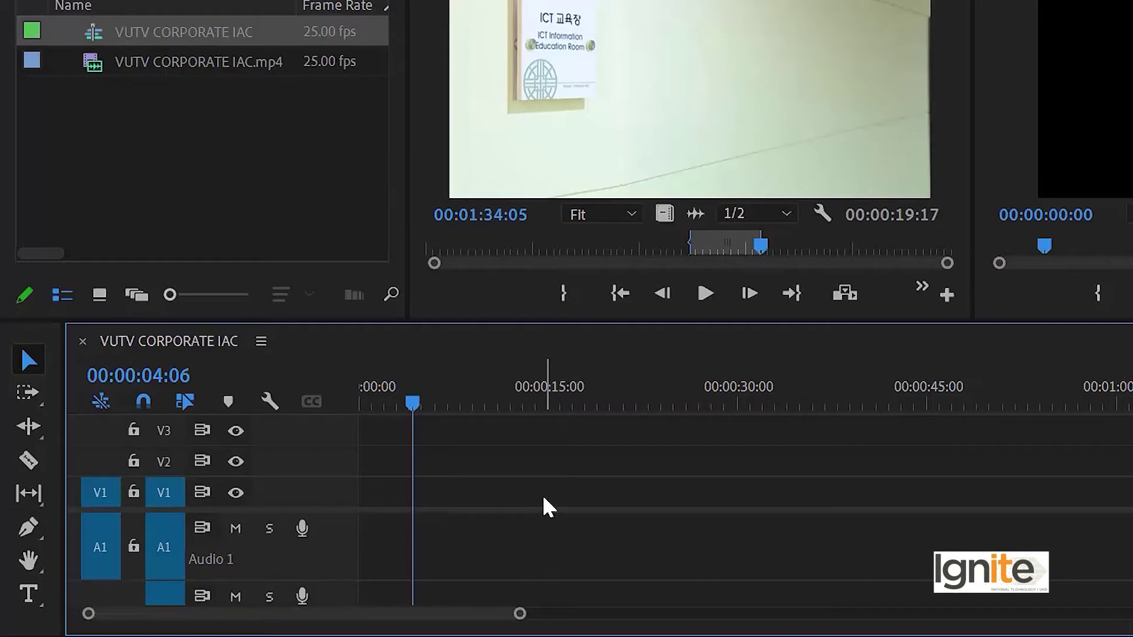
pyautogui.click(487, 371)
pyautogui.press('`')
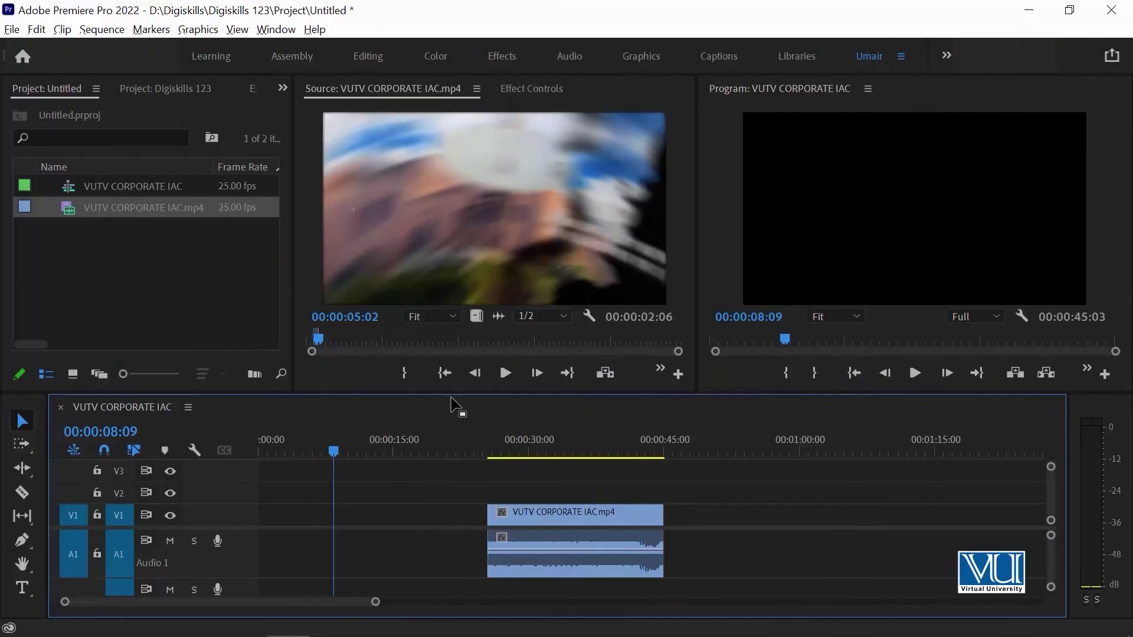
# - Move the clip's video and audio together far along the timeline so they end at about 00:09:32:24
pyautogui.click(499, 450)
pyautogui.press('-')
pyautogui.press('-')
pyautogui.press('-')
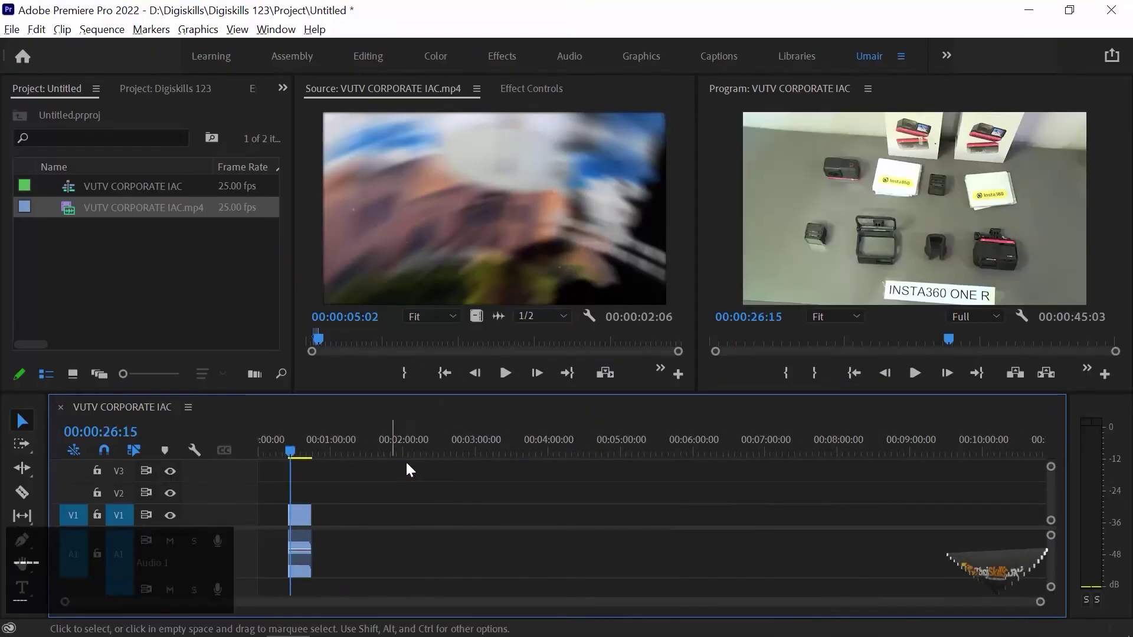
pyautogui.moveTo(340, 481); pyautogui.dragTo(261, 581)
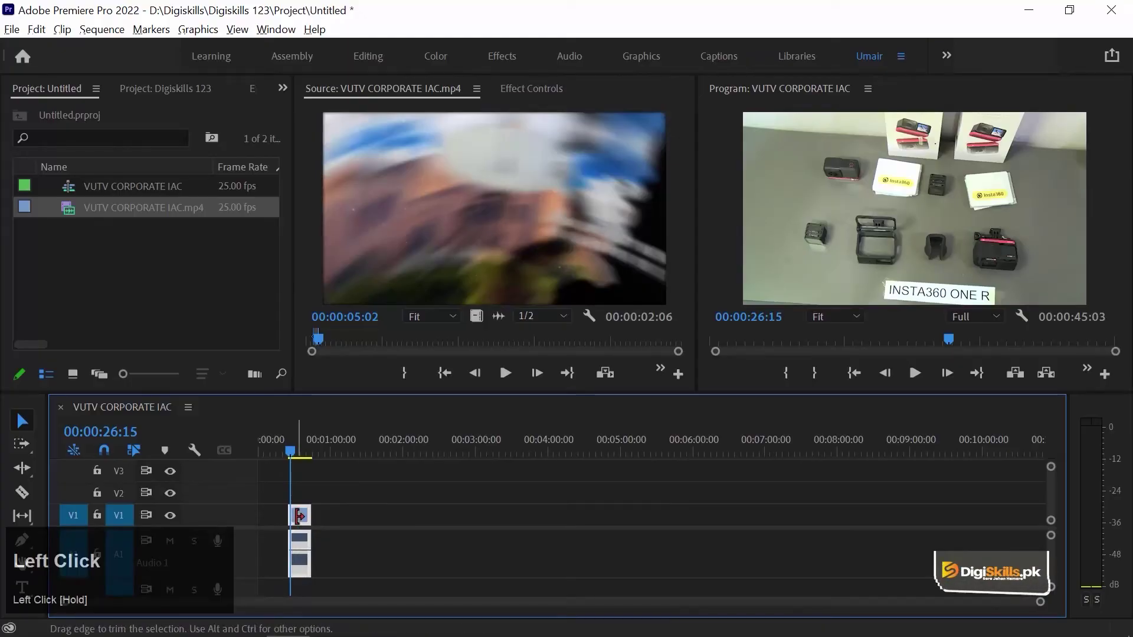
pyautogui.moveTo(299, 517); pyautogui.dragTo(915, 519)
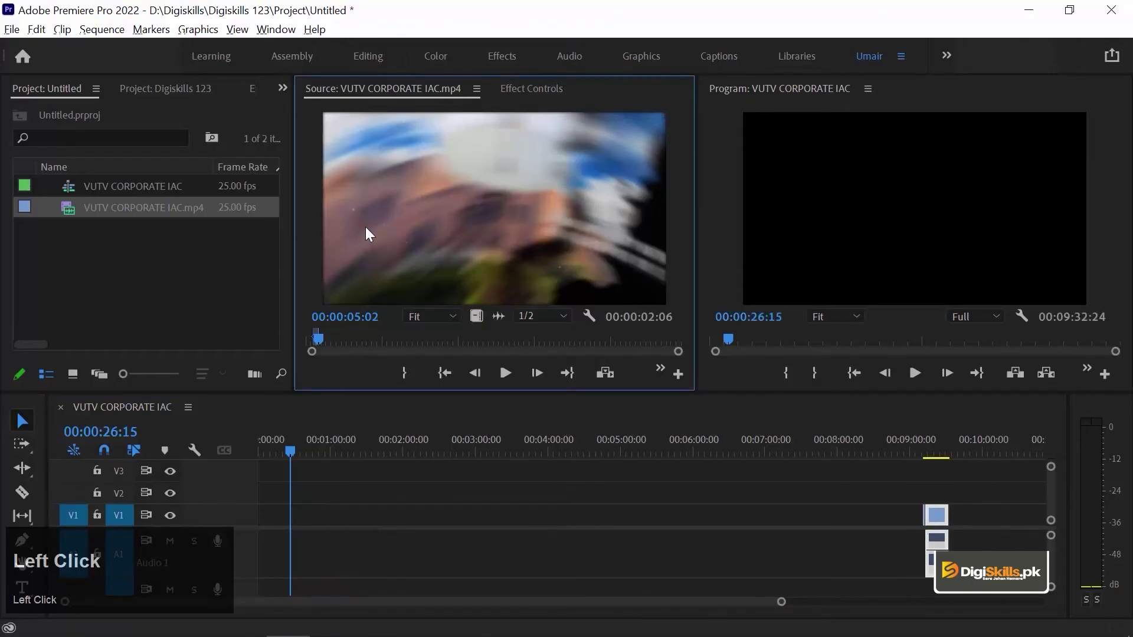
# - Mark a new source segment starting at about 00:00:06:17 and add it right after the moved clip
pyautogui.hotkey('shift', 'Right')
pyautogui.hotkey('shift', 'Right')
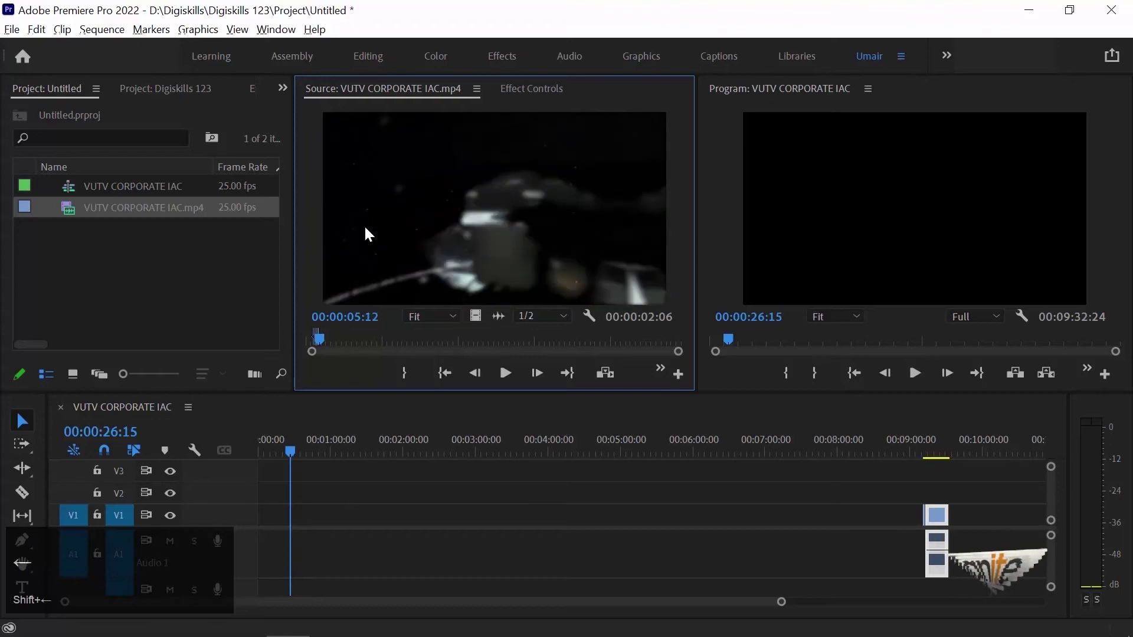
pyautogui.hotkey('shift', 'Right')
pyautogui.hotkey('shift', 'Right')
pyautogui.hotkey('shift', 'Right')
pyautogui.hotkey('shift', 'Right')
pyautogui.hotkey('shift', 'Right')
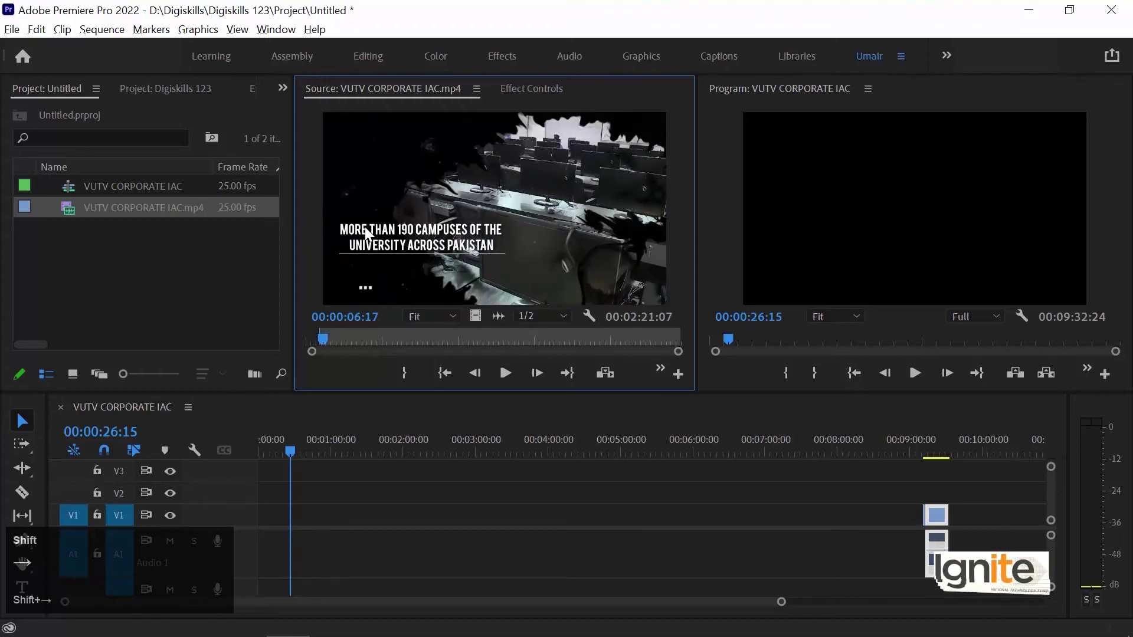
pyautogui.moveTo(365, 226); pyautogui.dragTo(444, 215)
# - Mark another source segment with its Out point at 00:00:11:00 and add it at the end of the timeline clips
pyautogui.hotkey('shift', 'Right')
pyautogui.hotkey('shift', 'Right')
pyautogui.hotkey('shift', 'Right')
pyautogui.hotkey('shift', 'Right')
pyautogui.hotkey('shift', 'Right')
pyautogui.hotkey('shift', 'Right')
pyautogui.hotkey('shift', 'Left')
pyautogui.hotkey('shift', 'Left')
pyautogui.hotkey('shift', 'Left')
pyautogui.hotkey('shift', 'Left')
pyautogui.hotkey('shift', 'Left')
pyautogui.hotkey('shift', 'Left')
pyautogui.press('o')
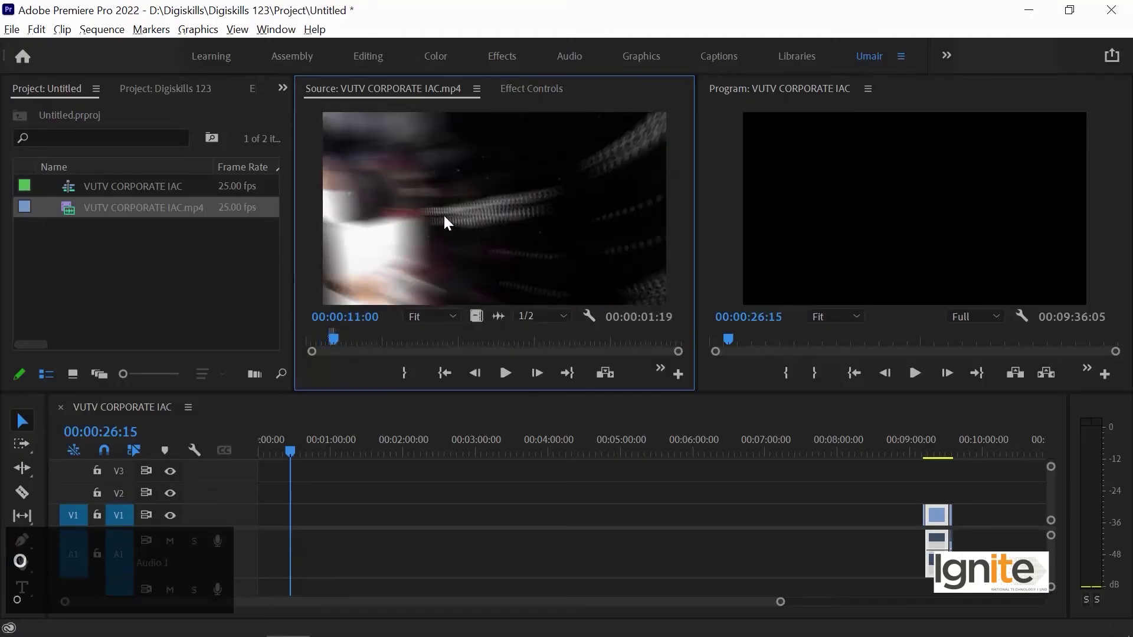
pyautogui.moveTo(444, 221); pyautogui.dragTo(968, 521)
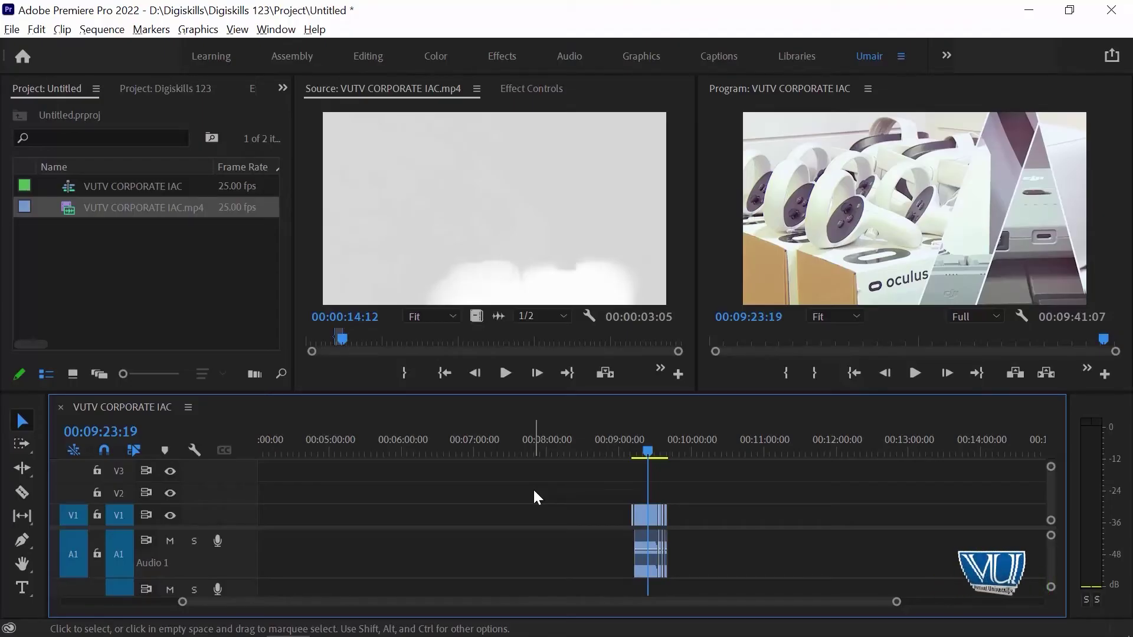
pyautogui.press('-')
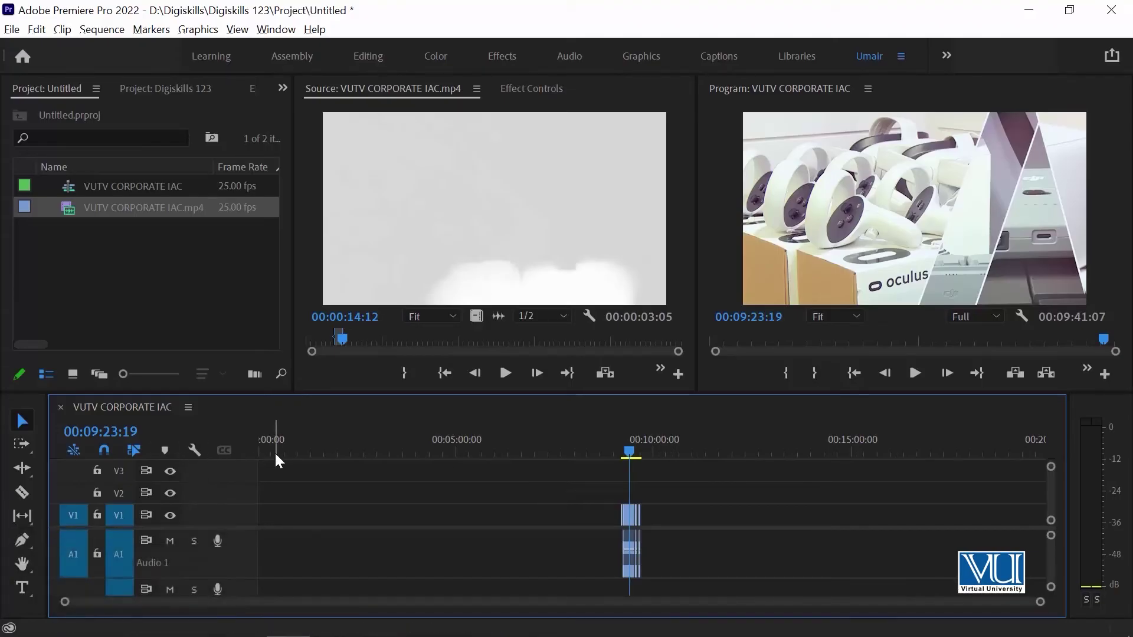
# - Play the timeline from the edit point at 00:09:32:24 to preview the segment added after the moved clip
pyautogui.press('=')
pyautogui.press('=')
pyautogui.press('=')
pyautogui.press('=')
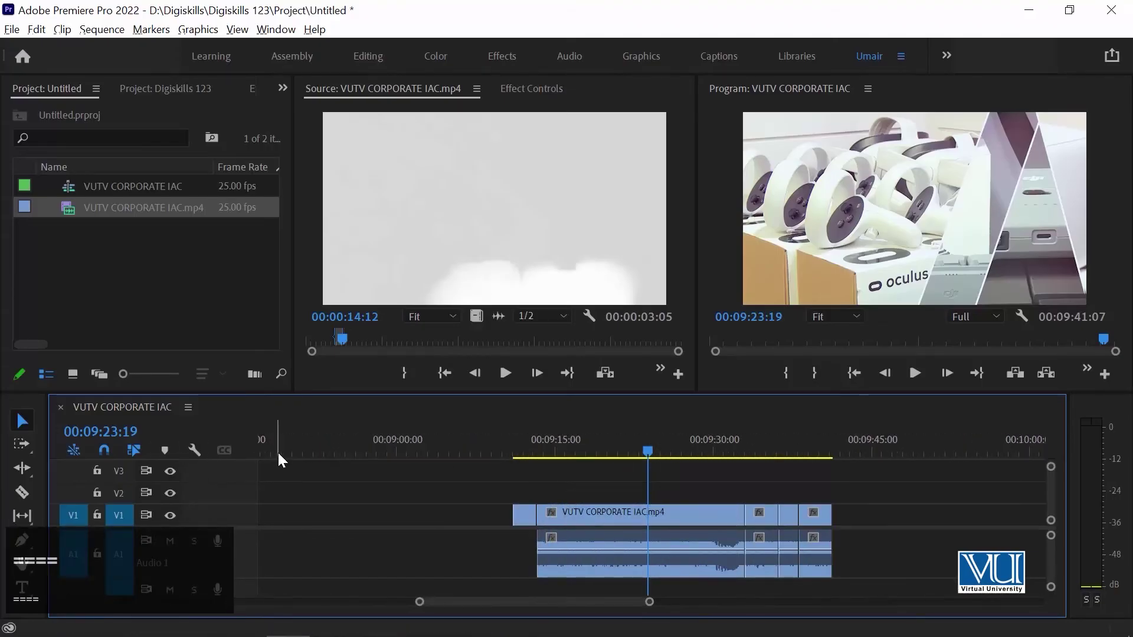
pyautogui.press('Down')
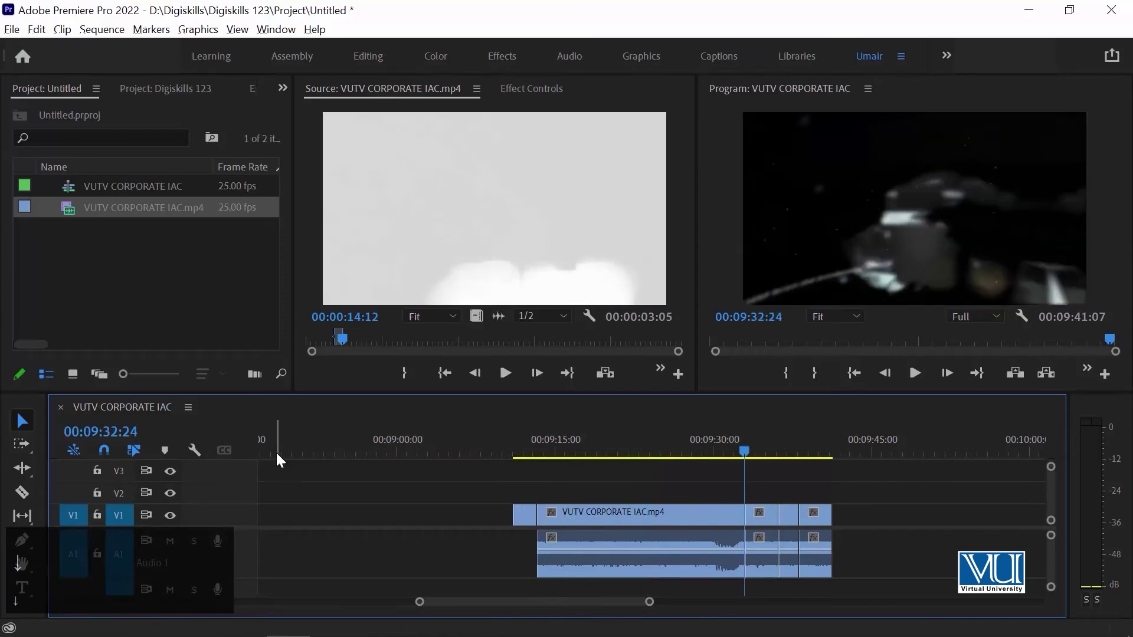
pyautogui.press('space')
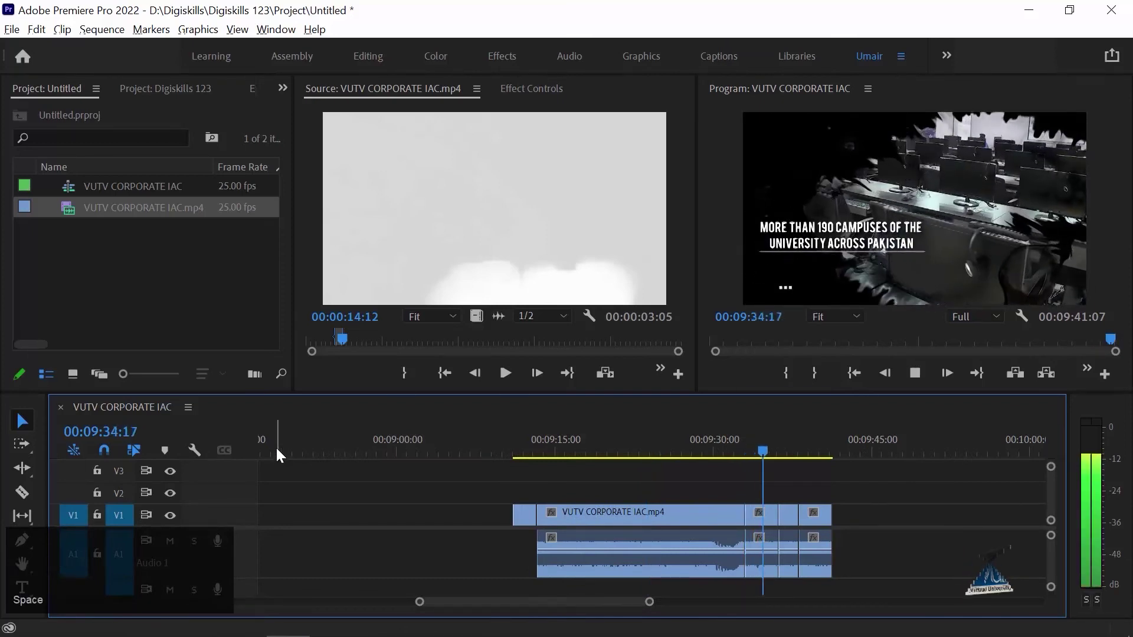
pyautogui.press('space')
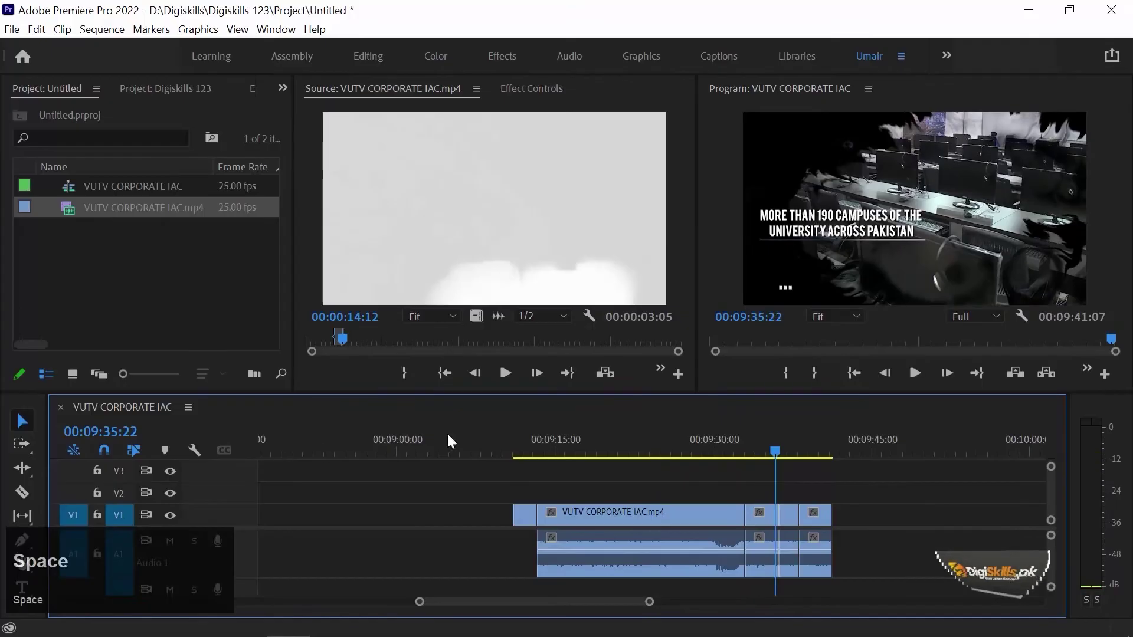
# - Copy the segment starting at 00:09:32:24 and paste it at the very beginning of the timeline
pyautogui.click(762, 513)
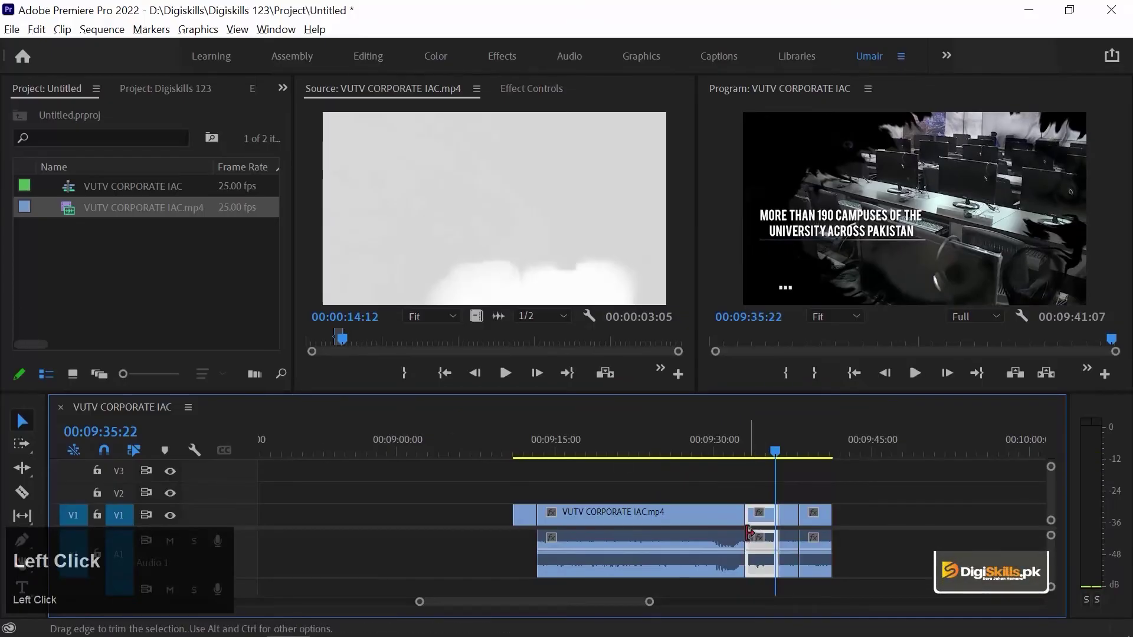
pyautogui.press('ctrl')
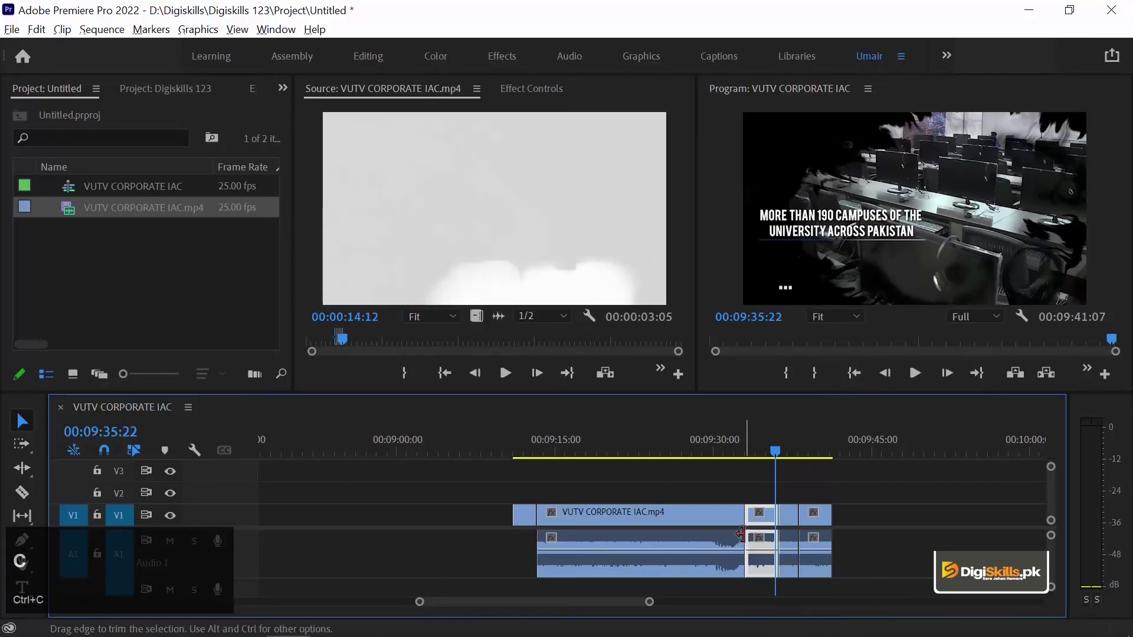
pyautogui.press('-')
pyautogui.press('-')
pyautogui.press('-')
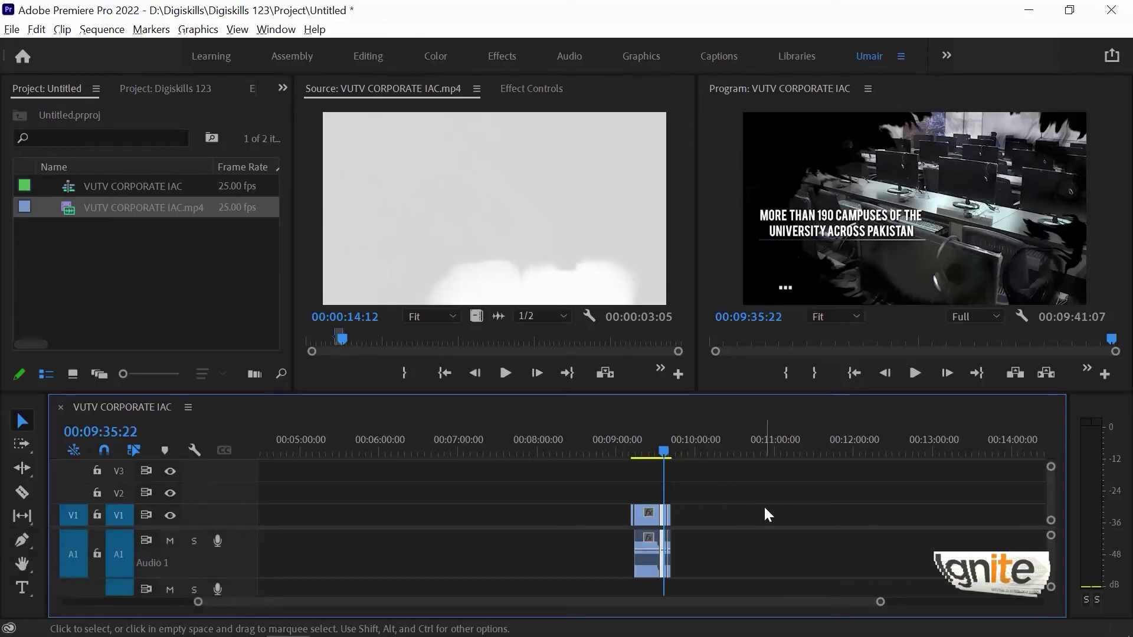
pyautogui.press('Home')
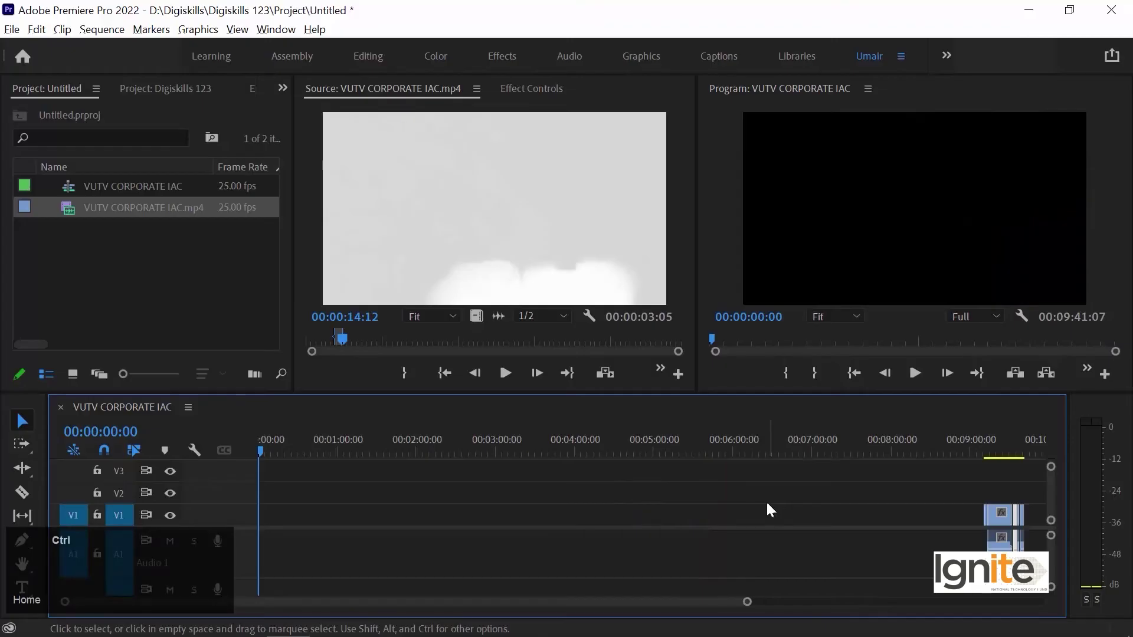
pyautogui.hotkey('ctrl', 'v')
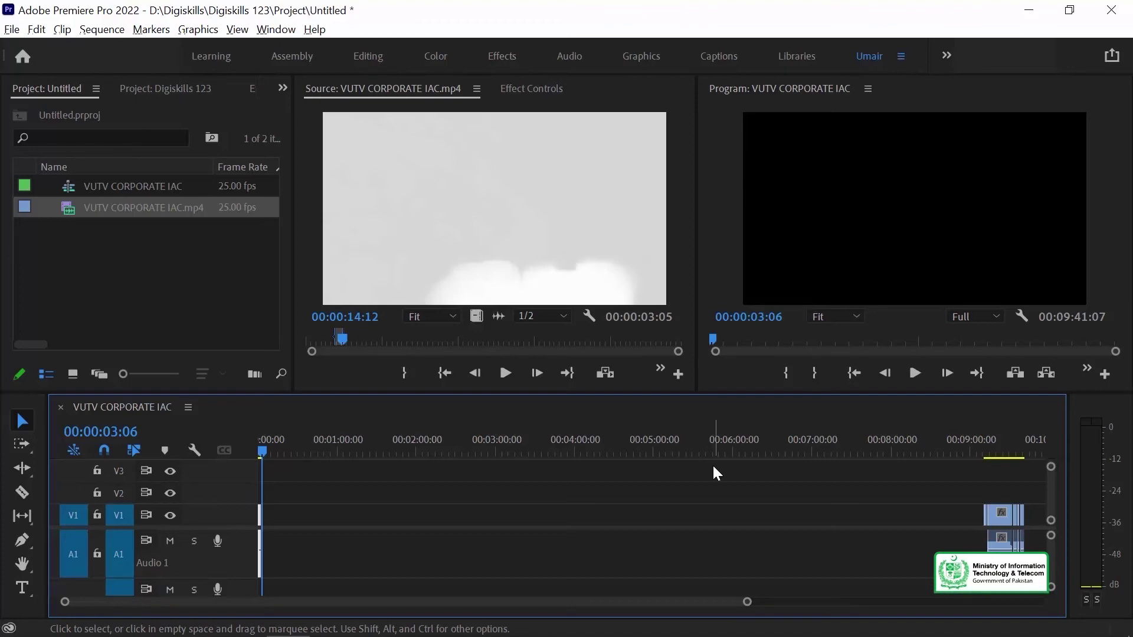
# - Cut the segment starting at 00:09:32:24 out of the timeline, video and audio together, leaving its gap open
pyautogui.press('End')
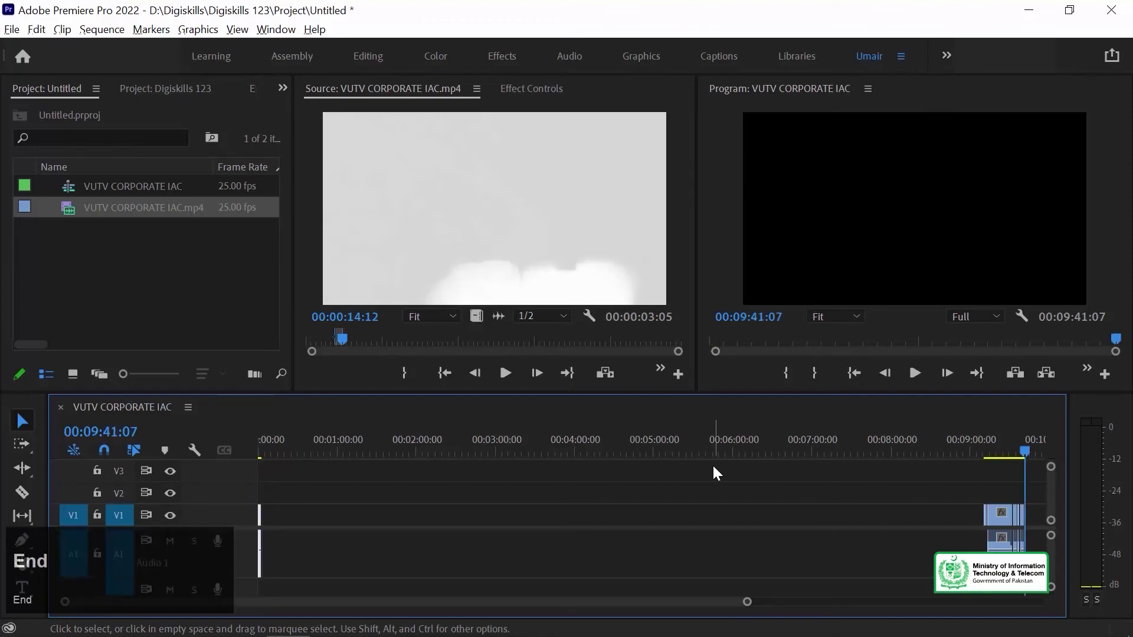
pyautogui.keyDown('alt'); pyautogui.scroll(5, 713, 460); pyautogui.keyUp('alt')
pyautogui.click(597, 443)
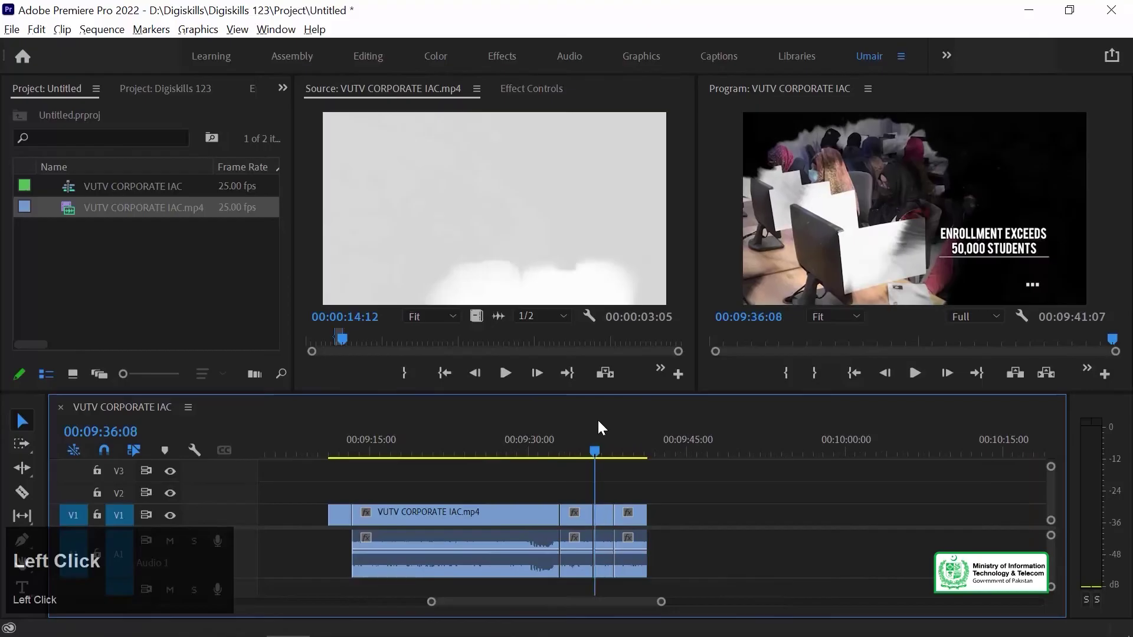
pyautogui.press('=')
pyautogui.press('Up')
pyautogui.press('Up')
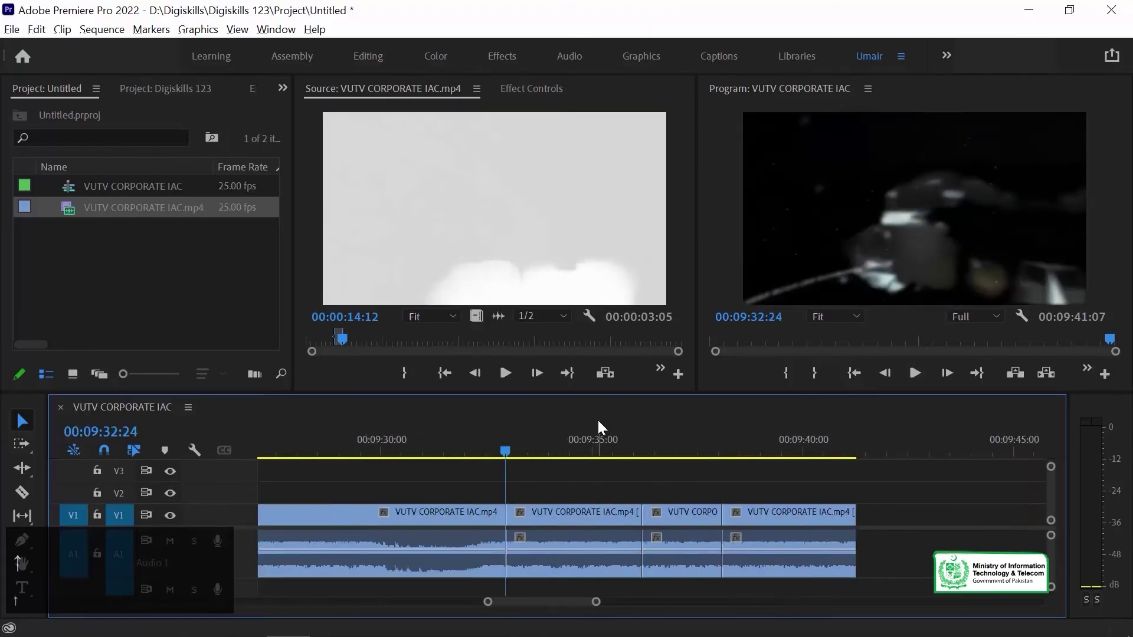
pyautogui.click(567, 513)
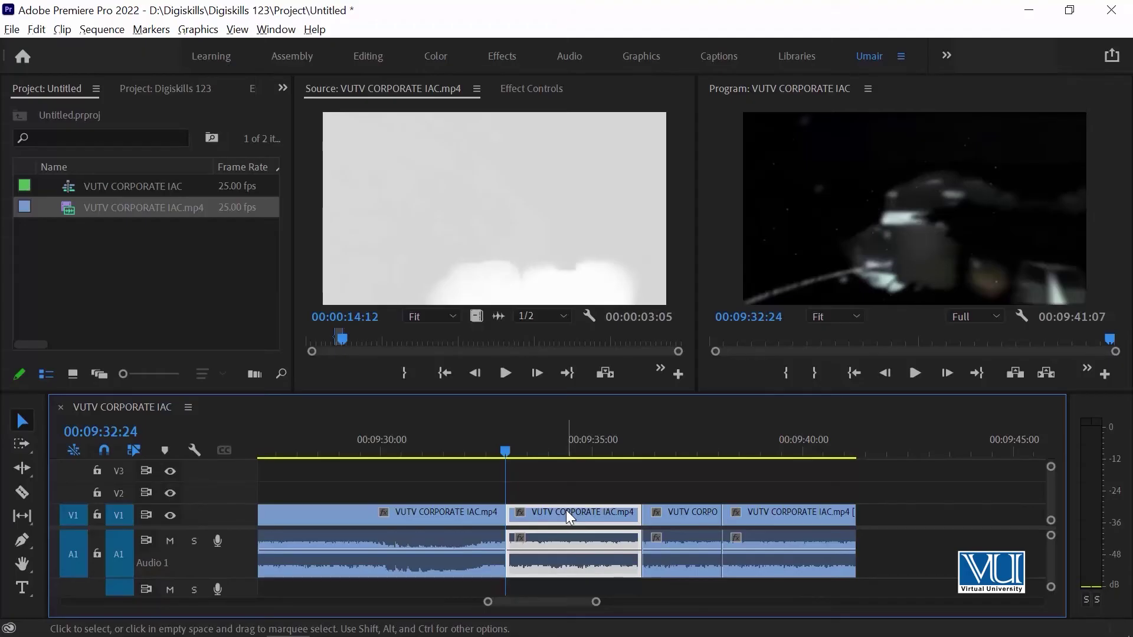
pyautogui.hotkey('ctrl', 'x')
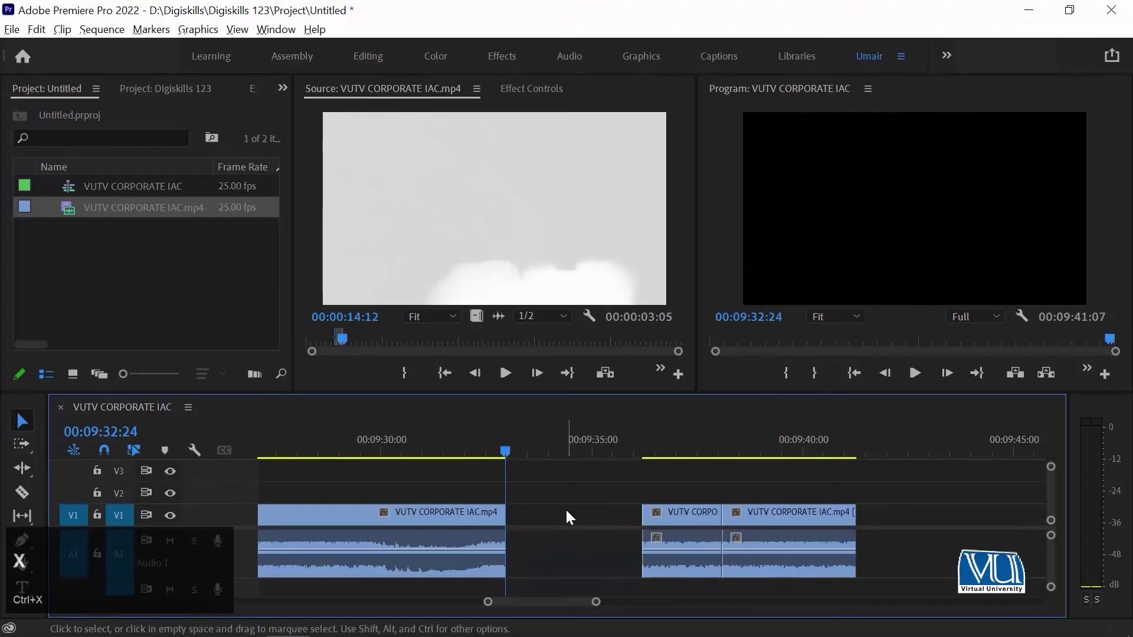
# - Paste the cut segment at 00:00:03:06, directly after the first clip at the beginning of the timeline
pyautogui.press('-')
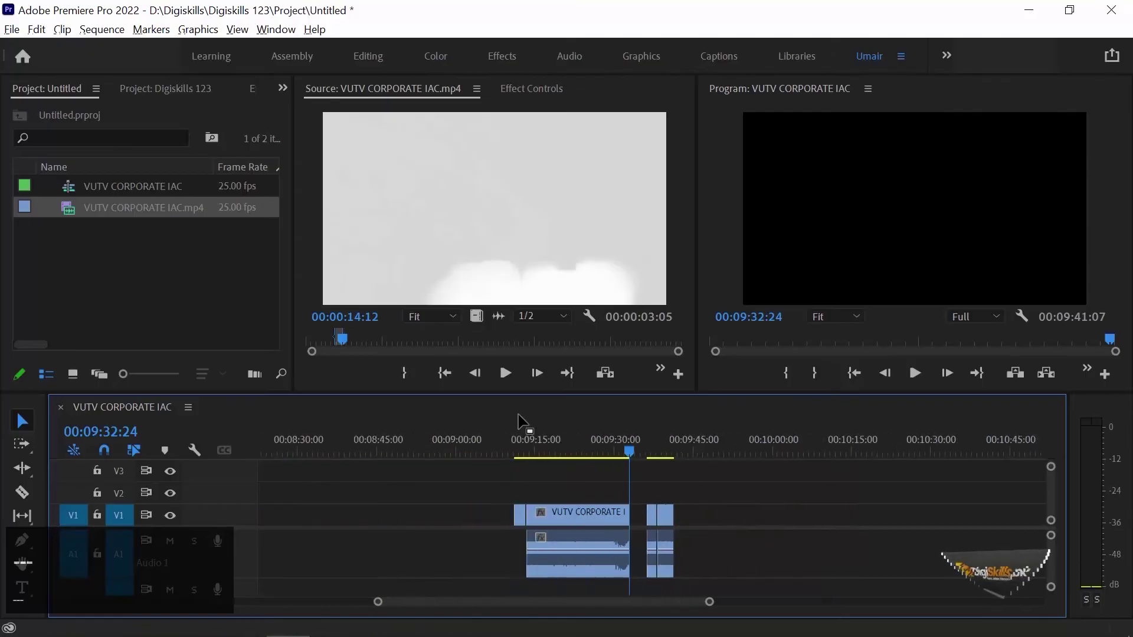
pyautogui.press('-')
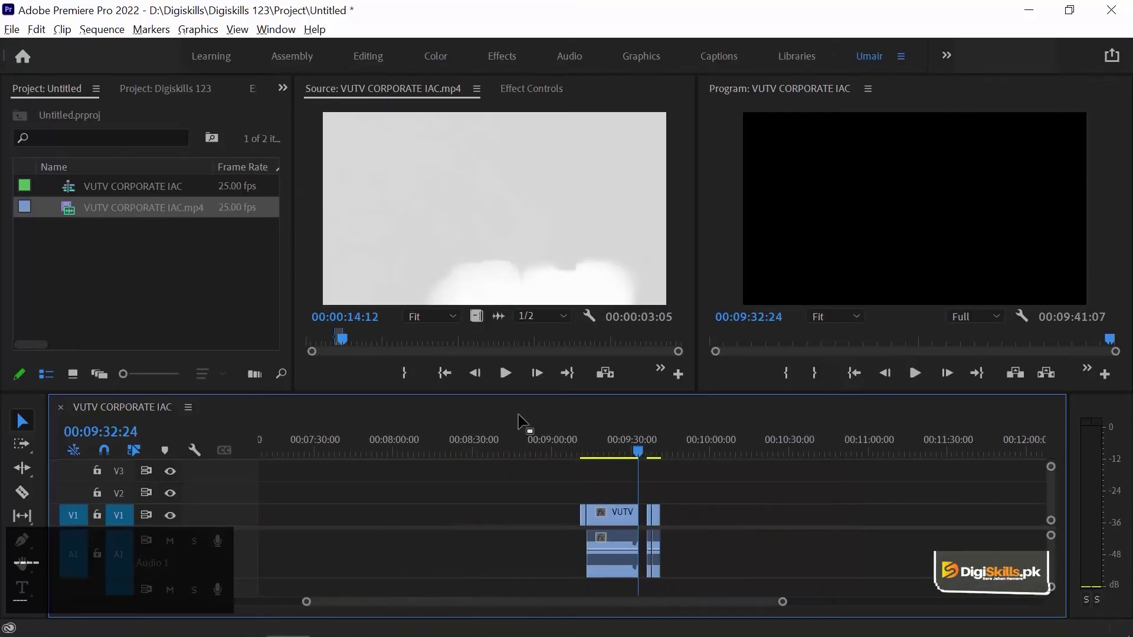
pyautogui.press('Up')
pyautogui.press('Up')
pyautogui.press('Up')
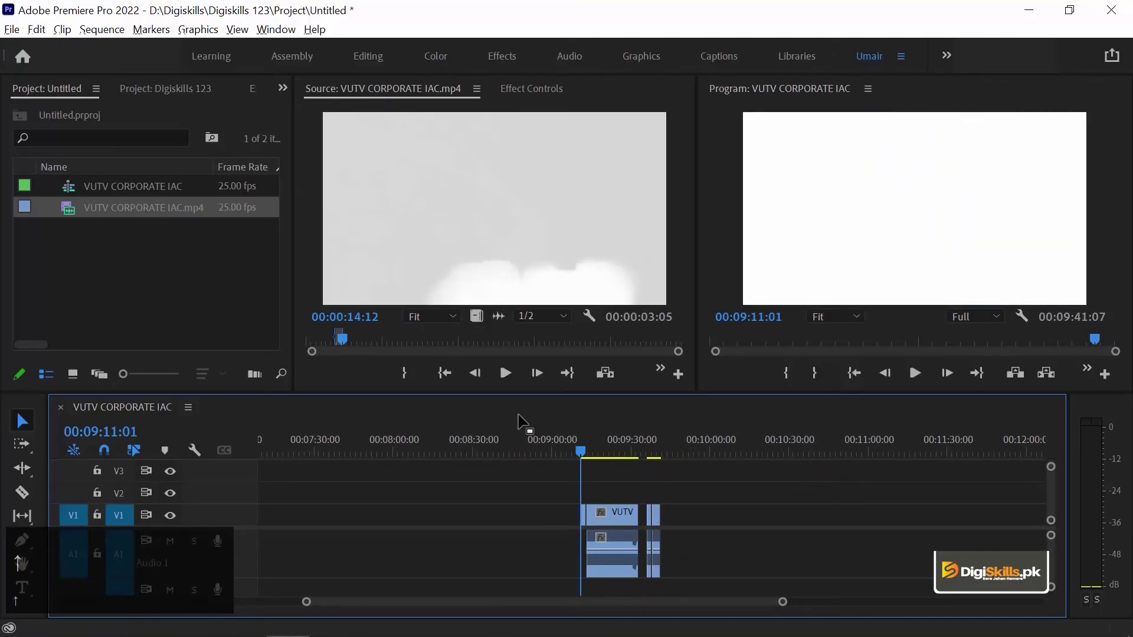
pyautogui.press('=')
pyautogui.press('=')
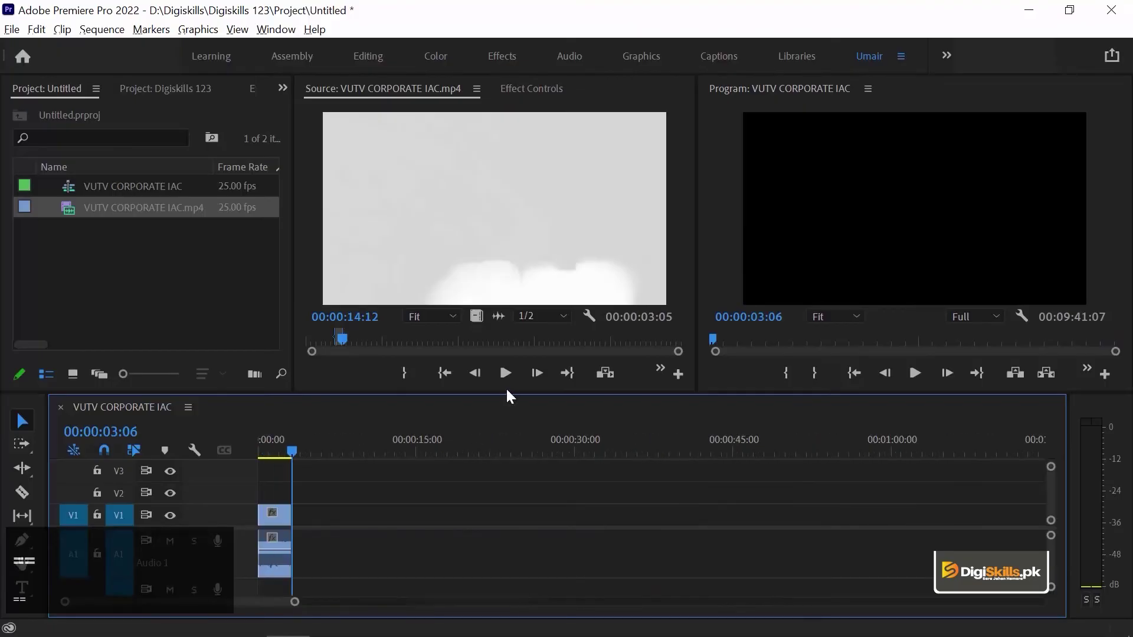
pyautogui.hotkey('ctrl', 'v')
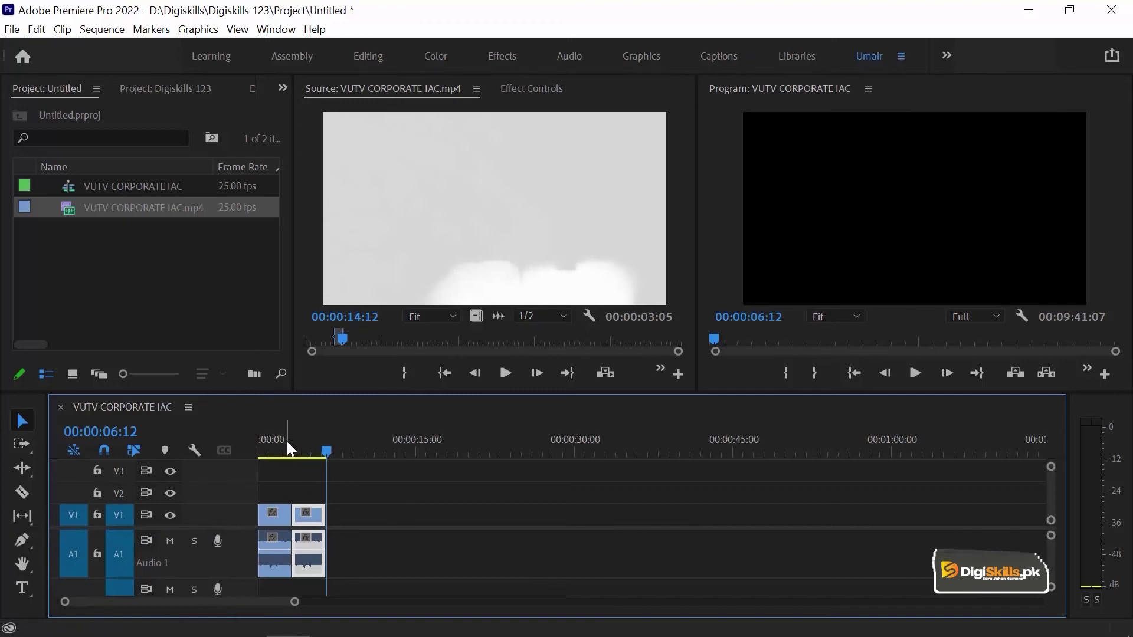
# - Cut the short video-only clip that starts at 00:09:11:01, just before the long clip
pyautogui.press('-')
pyautogui.press('-')
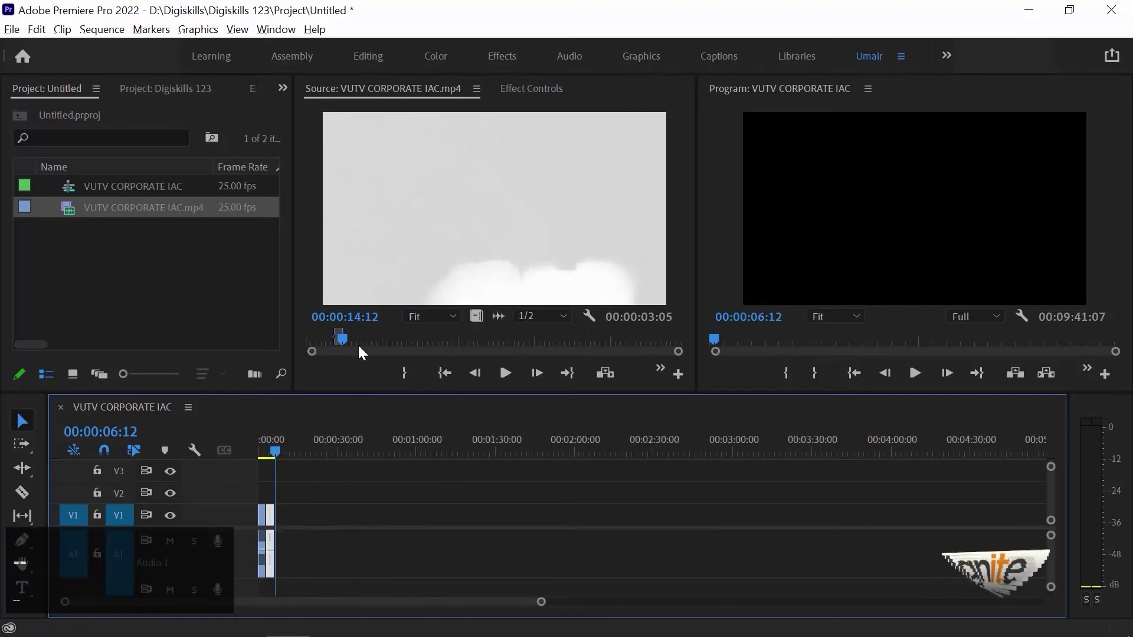
pyautogui.press('-')
pyautogui.click(995, 443)
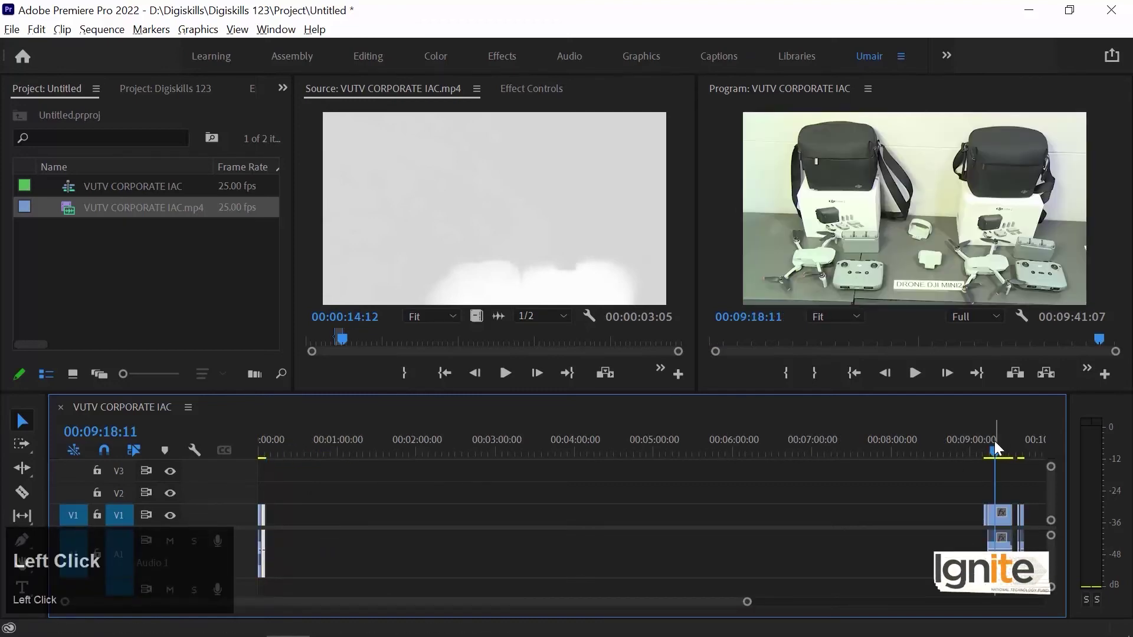
pyautogui.press('=')
pyautogui.press('=')
pyautogui.press('=')
pyautogui.press('Up')
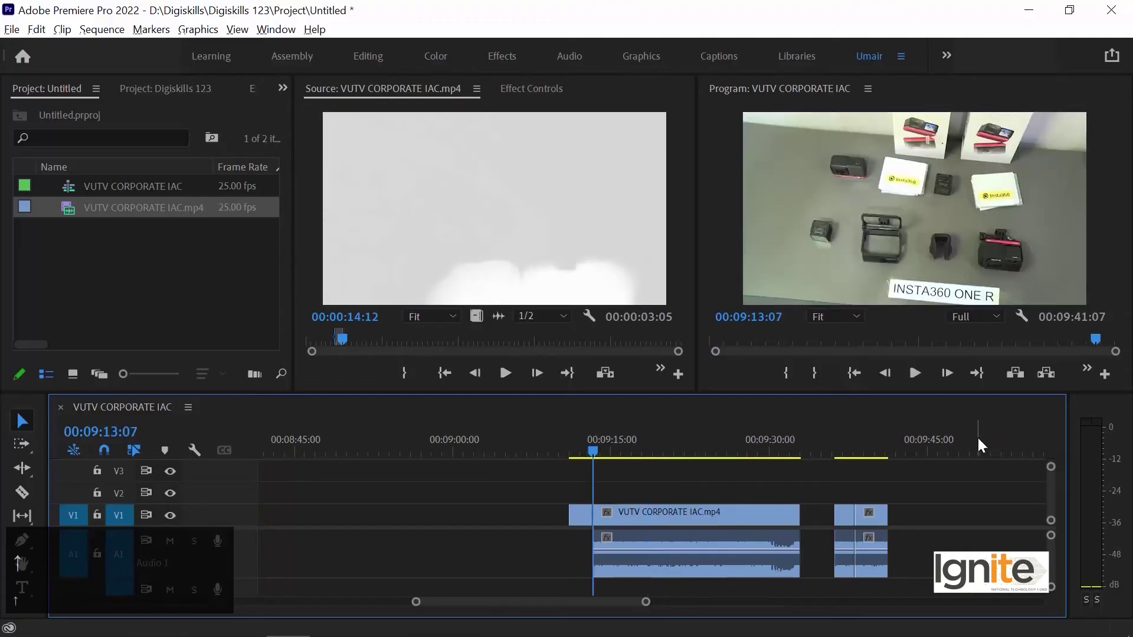
pyautogui.press('Up')
pyautogui.press('=')
pyautogui.press('=')
pyautogui.press('=')
pyautogui.click(682, 444)
pyautogui.click(746, 444)
pyautogui.moveTo(617, 494); pyautogui.dragTo(701, 556)
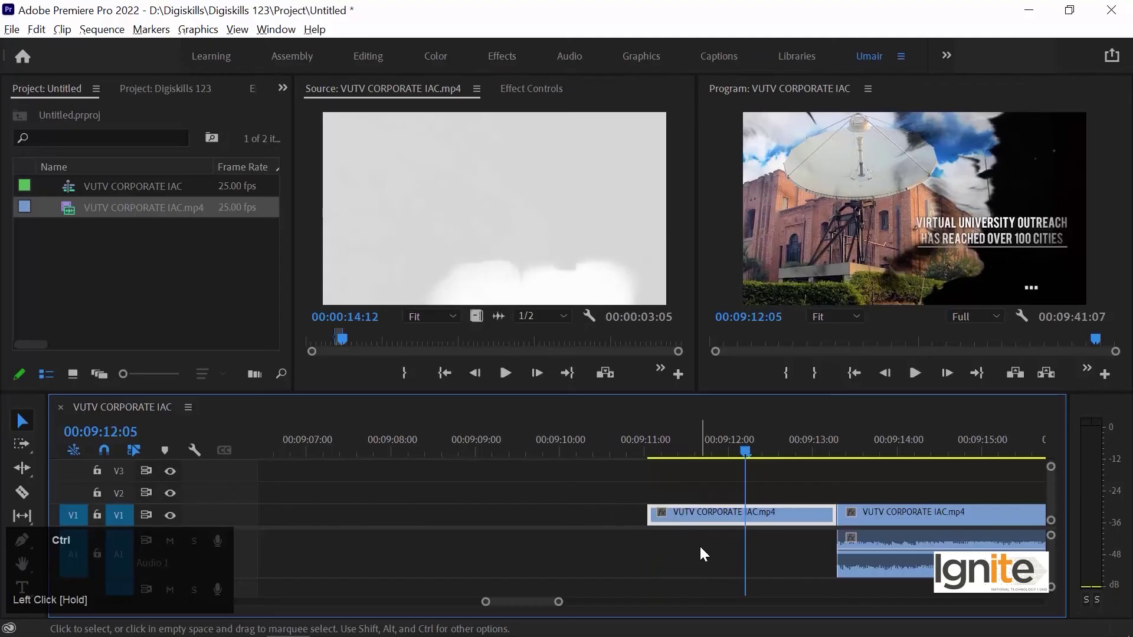
pyautogui.press('Delete')
# - Paste the cut video-only clip at 00:00:06:12, directly after the second clip
pyautogui.press('-')
pyautogui.press('-')
pyautogui.press('-')
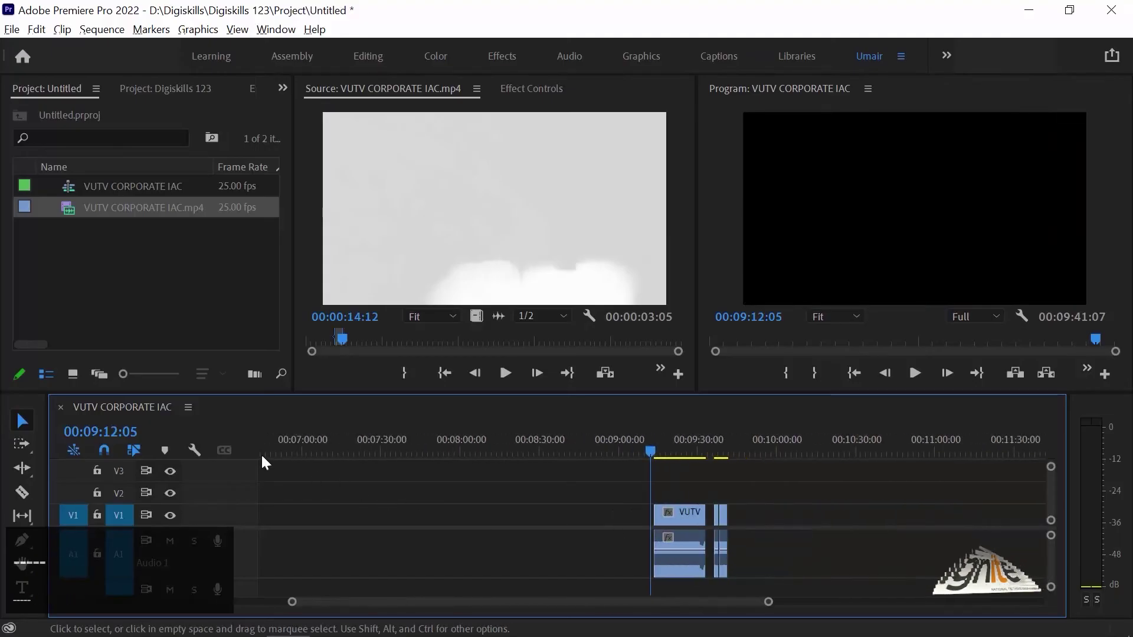
pyautogui.press('Up')
pyautogui.press('=')
pyautogui.press('=')
pyautogui.press('=')
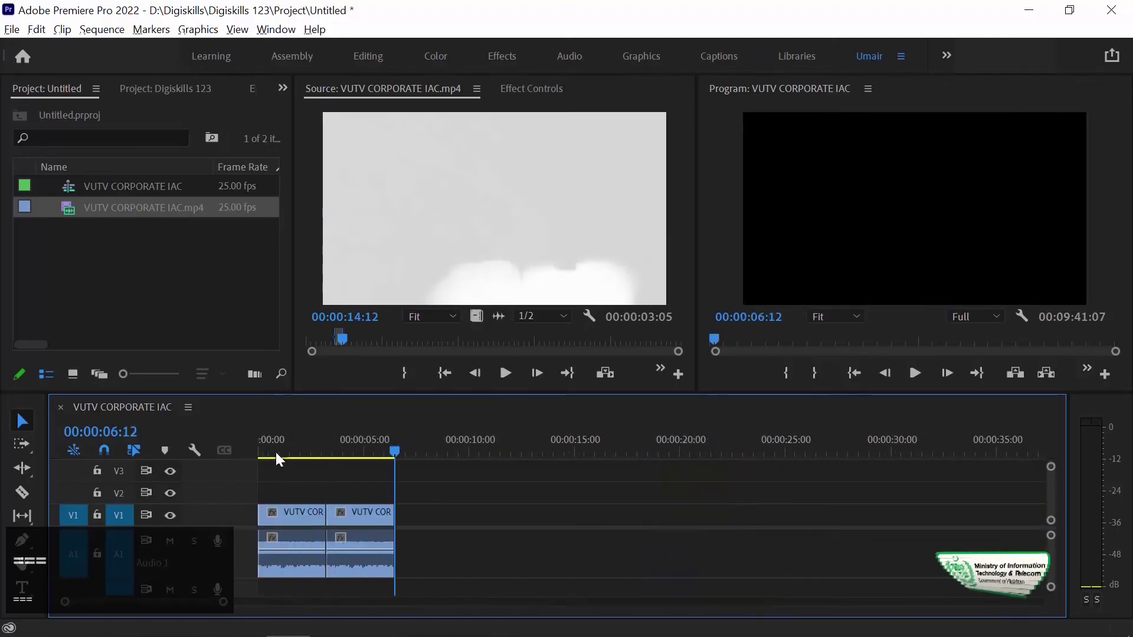
pyautogui.hotkey('ctrl', 'v')
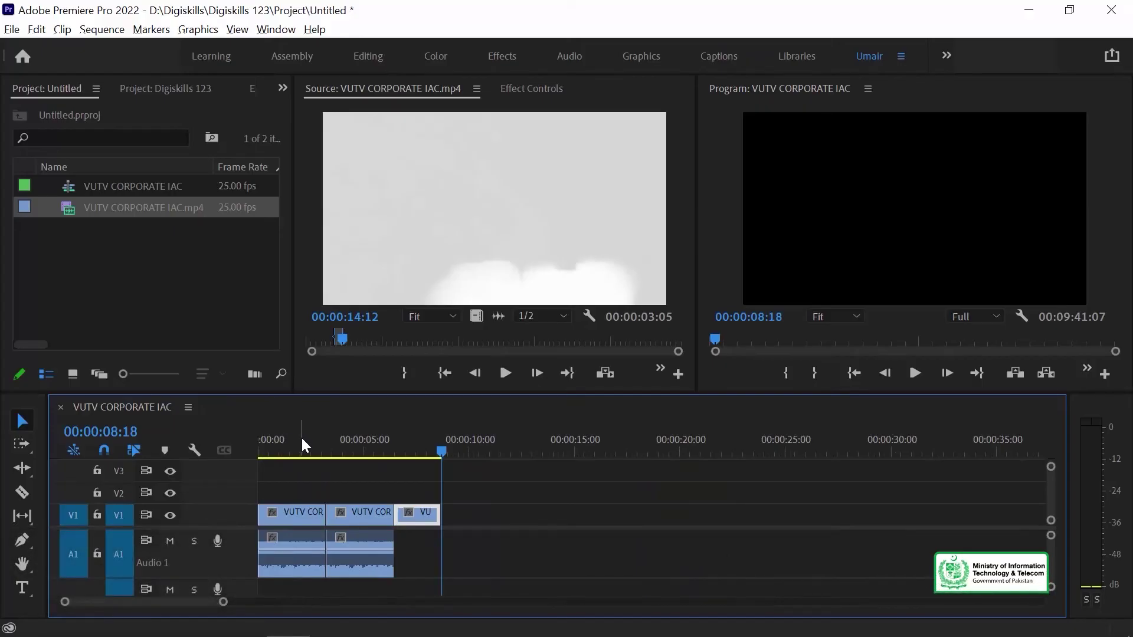
# - Step the playhead back and forth through the clip edit points along the timeline, then scrub to about 00:09:37:13
pyautogui.press('-')
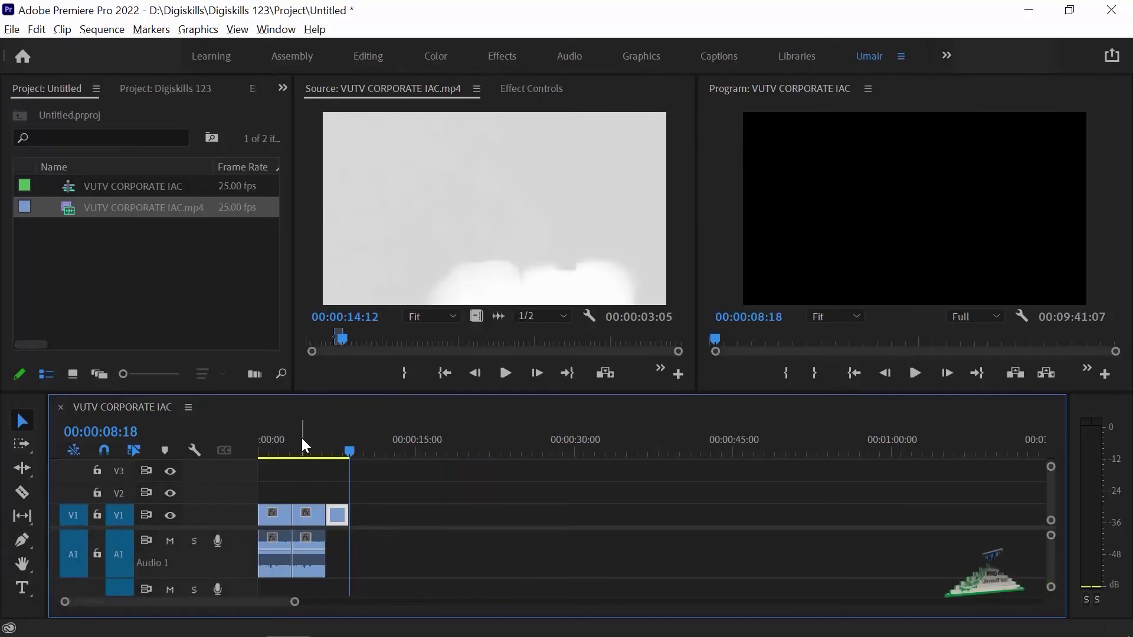
pyautogui.press('Down')
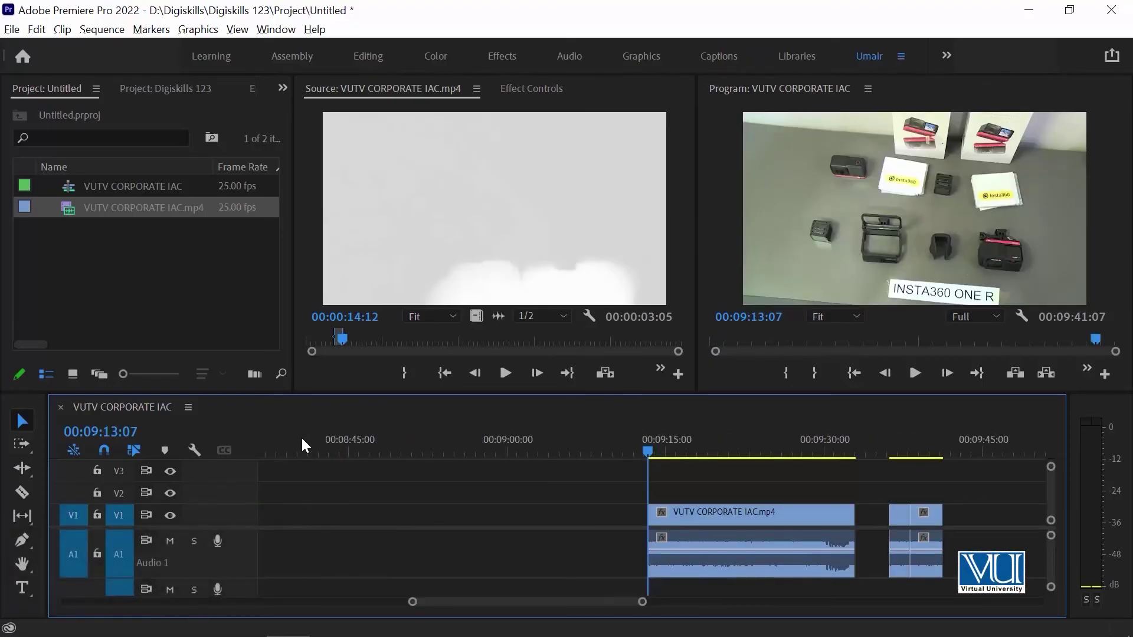
pyautogui.press('Down')
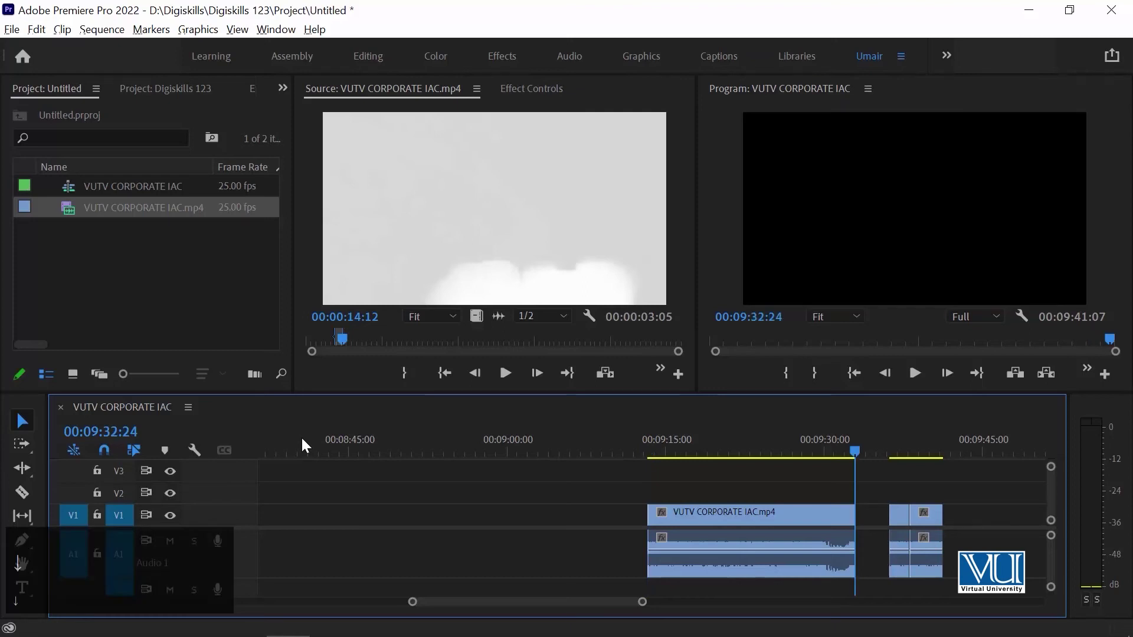
pyautogui.press('Down')
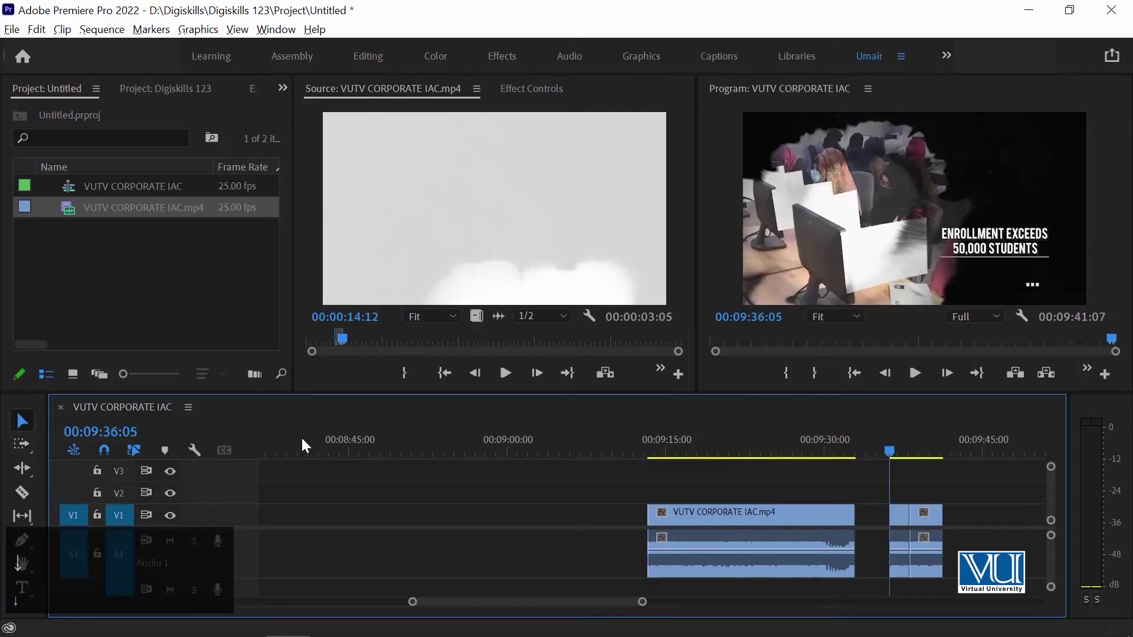
pyautogui.press('Down')
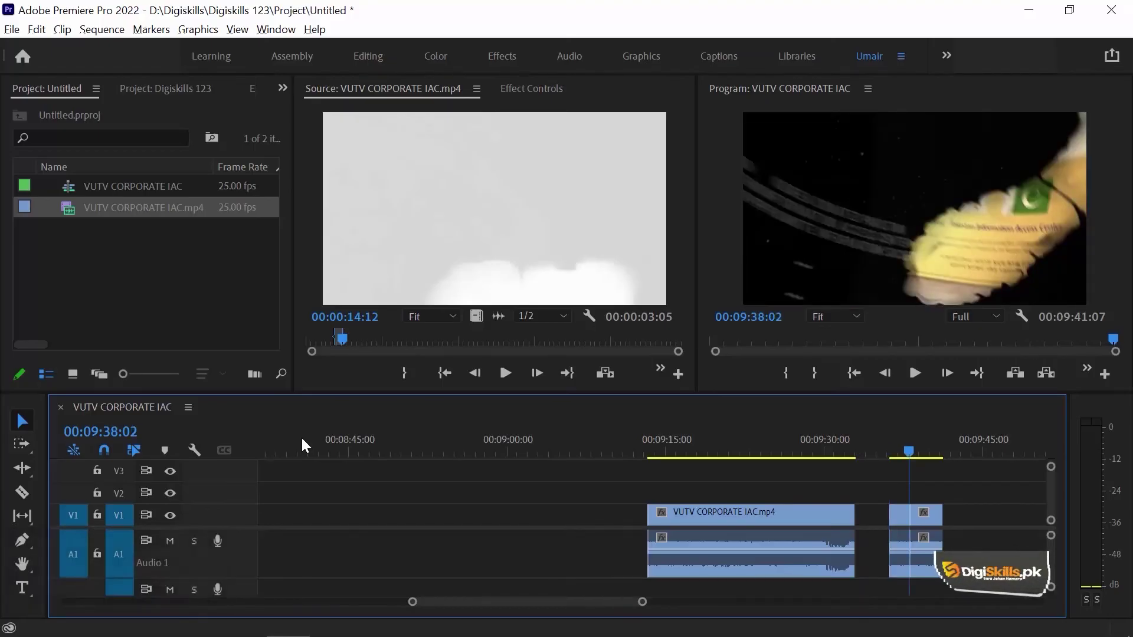
pyautogui.press('Up')
pyautogui.press('Up')
pyautogui.press('Up')
pyautogui.press('Up')
pyautogui.press('Up')
pyautogui.press('Up')
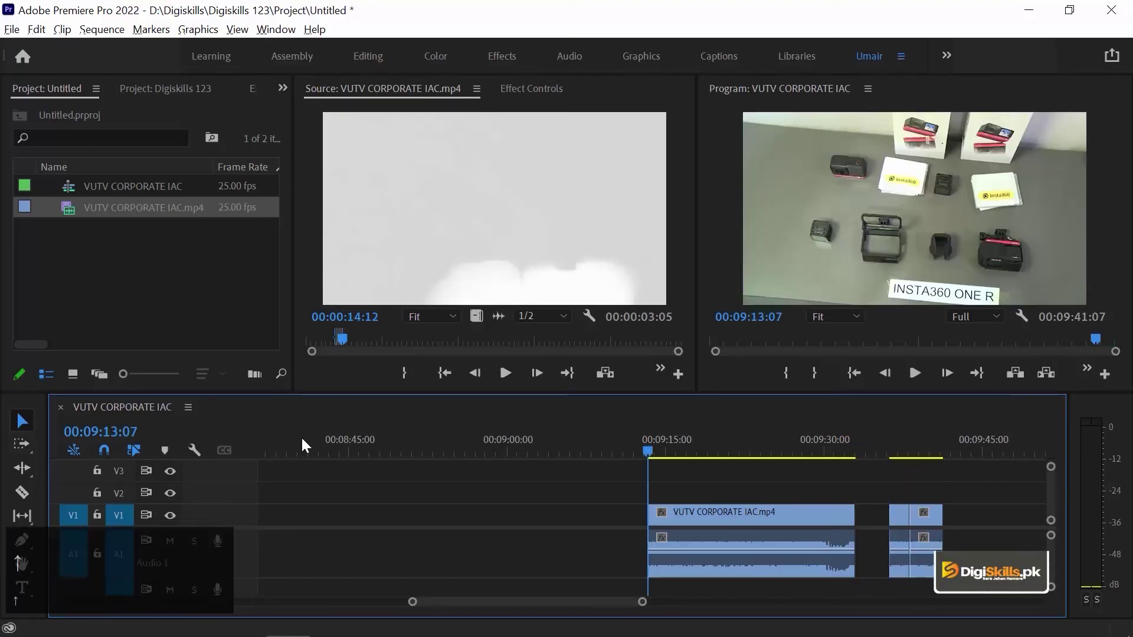
pyautogui.press('Down')
pyautogui.press('Down')
pyautogui.press('Down')
pyautogui.press('Down')
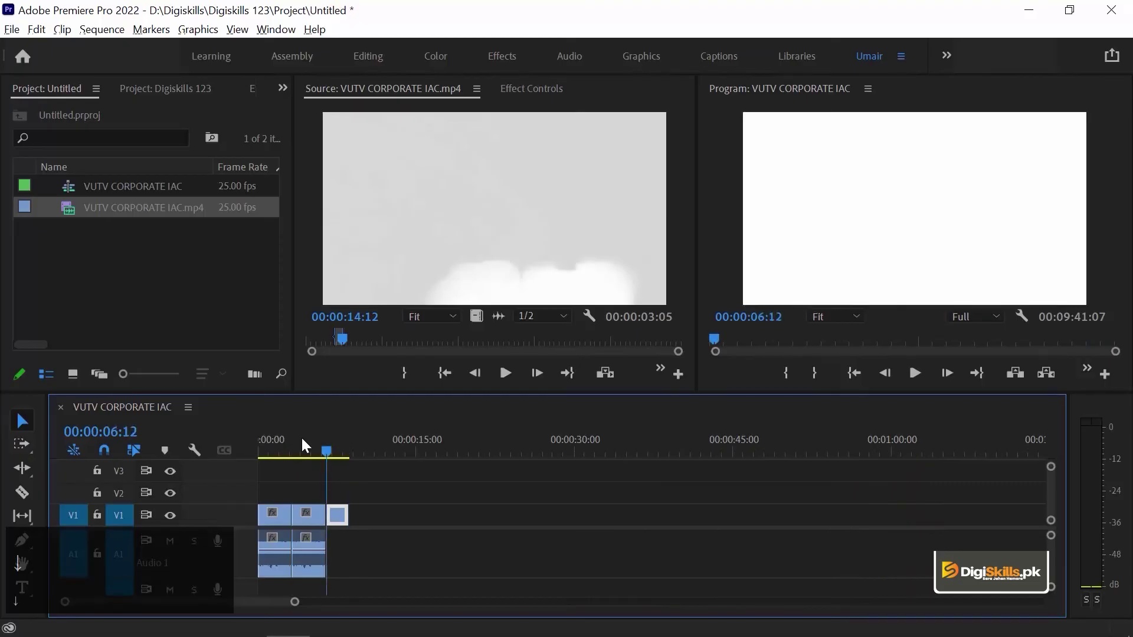
pyautogui.press('Down')
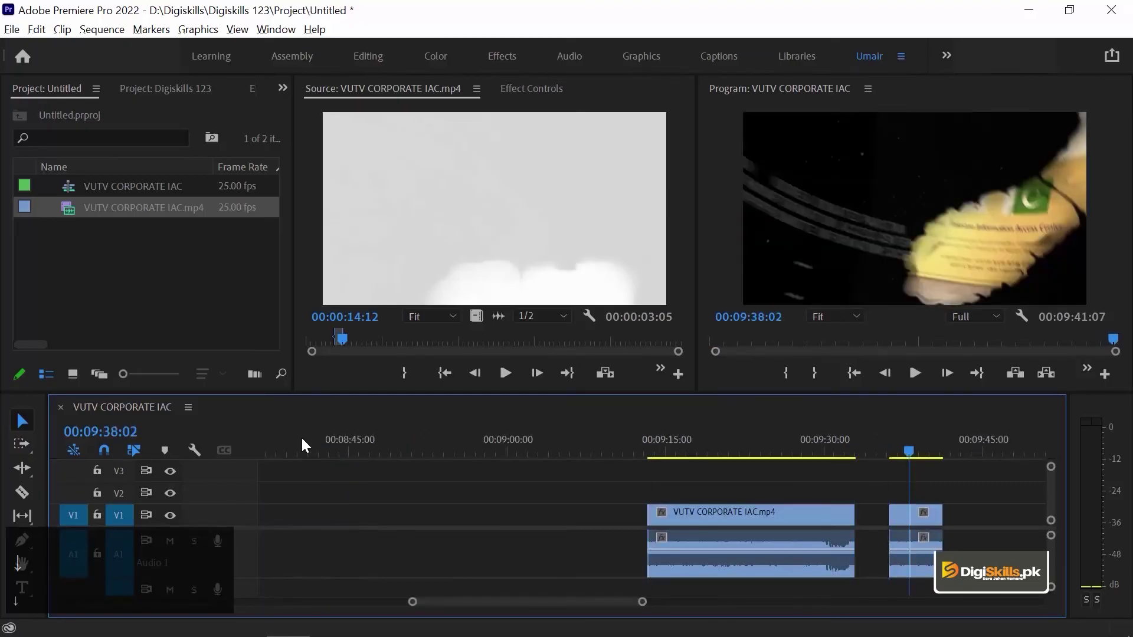
pyautogui.press('Up')
pyautogui.moveTo(460, 451); pyautogui.dragTo(906, 449)
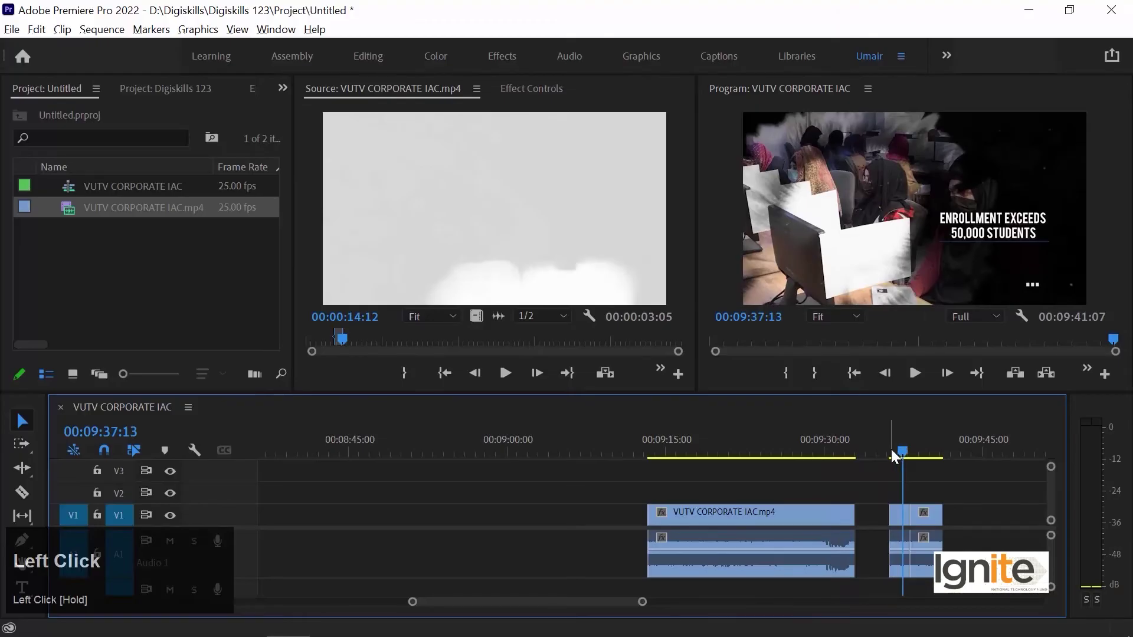
# - Cut the short clip that starts at 00:09:36:05, the first one after the gap behind the long clip
pyautogui.press('space')
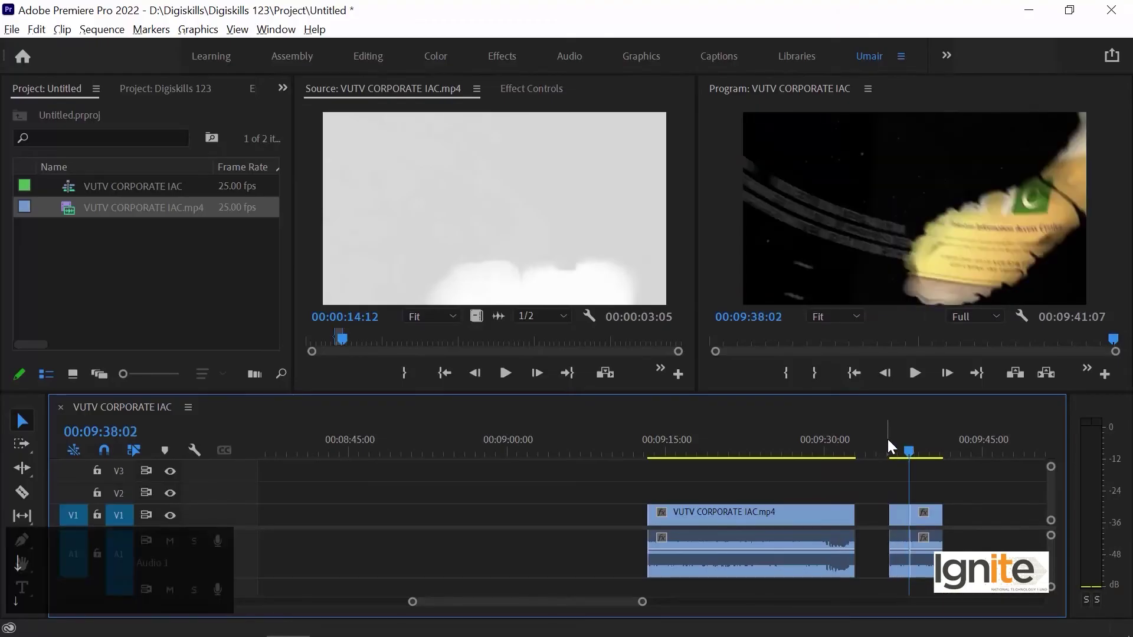
pyautogui.press('Down')
pyautogui.click(888, 439)
pyautogui.press('Down')
pyautogui.press('Up')
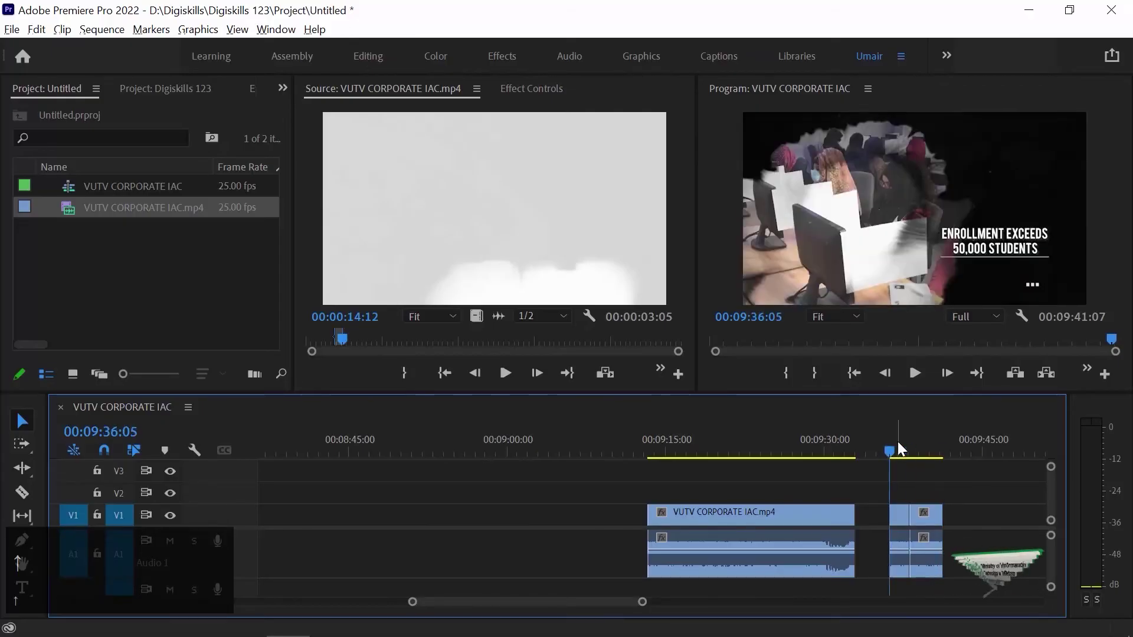
pyautogui.click(900, 512)
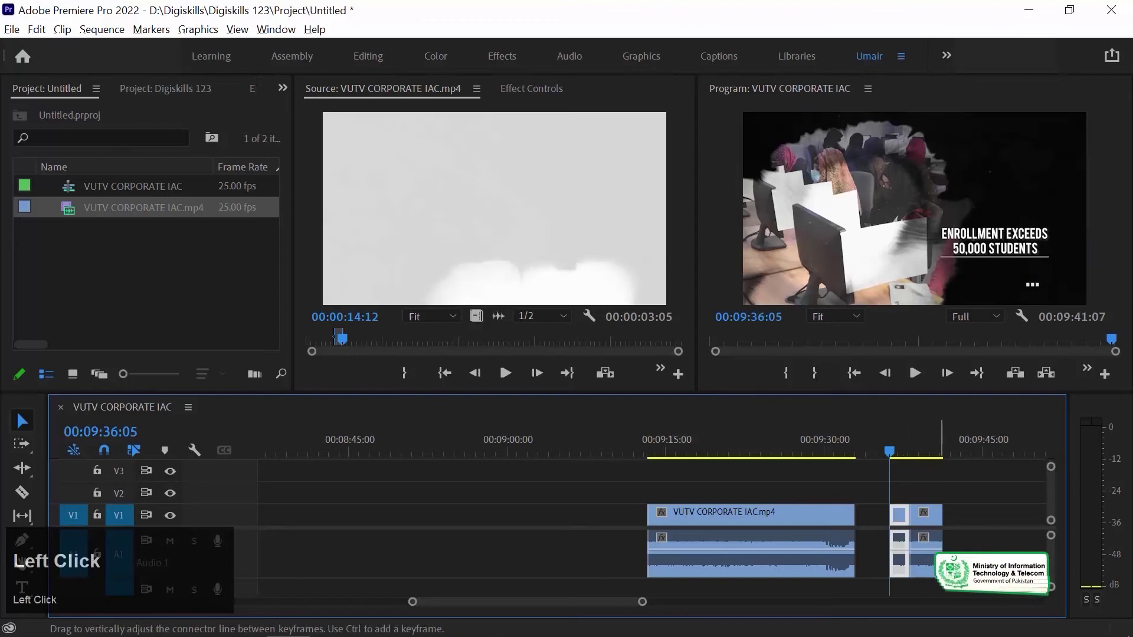
pyautogui.press('ctrl')
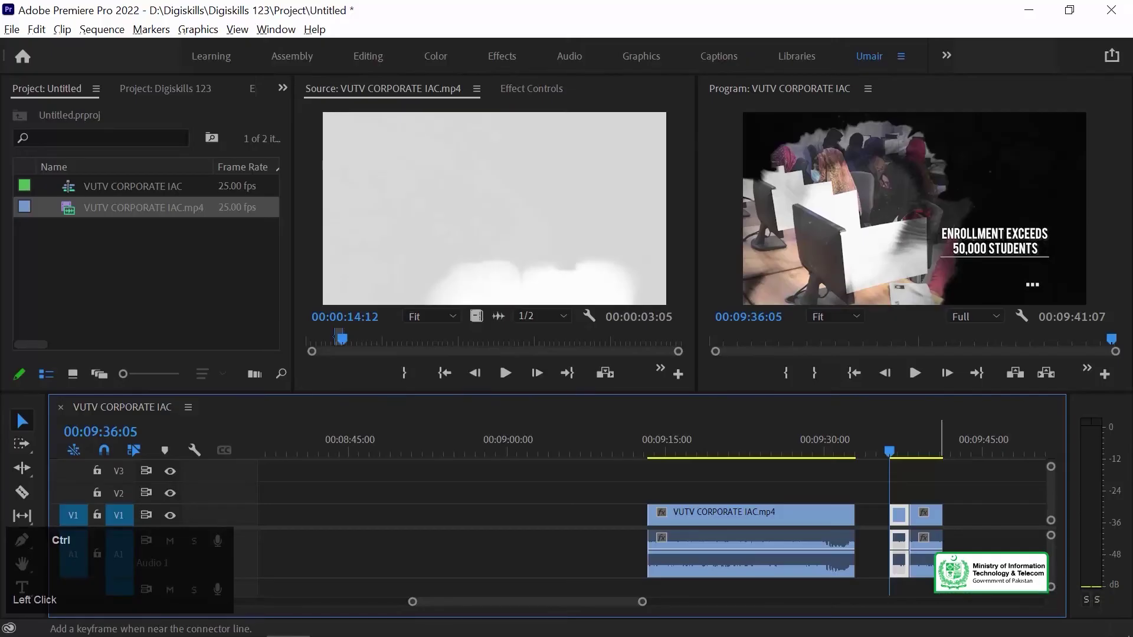
pyautogui.hotkey('ctrl', 'x')
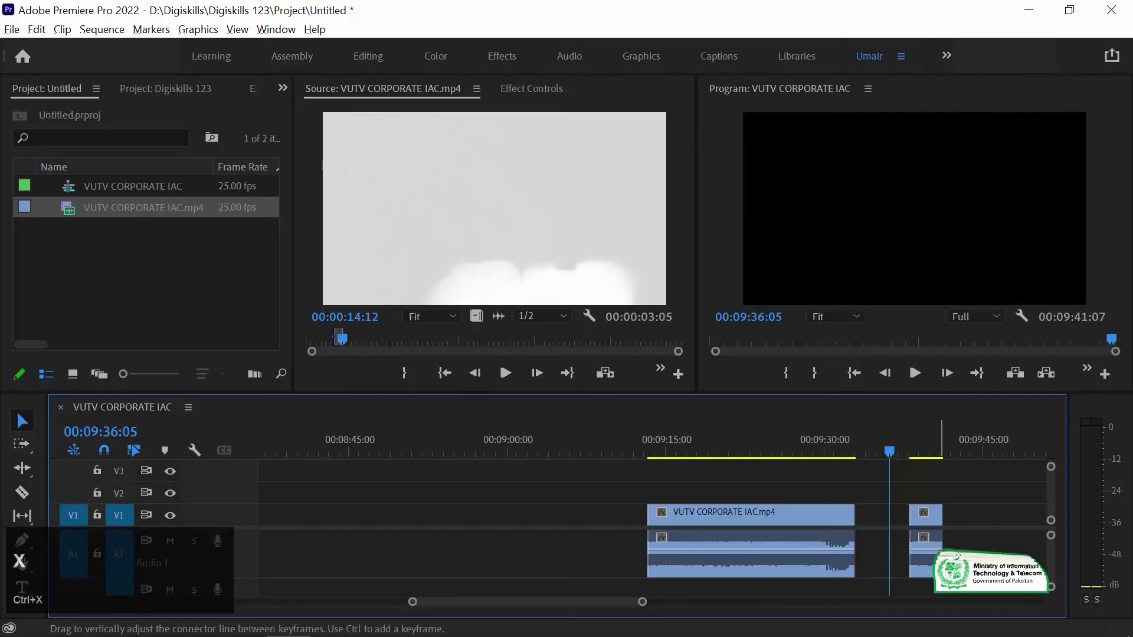
# - Paste-insert the cut clip at 00:00:06:12, between the second clip and the video-only clip, pushing the latter along
pyautogui.press('-')
pyautogui.press('Up')
pyautogui.press('Up')
pyautogui.press('Up')
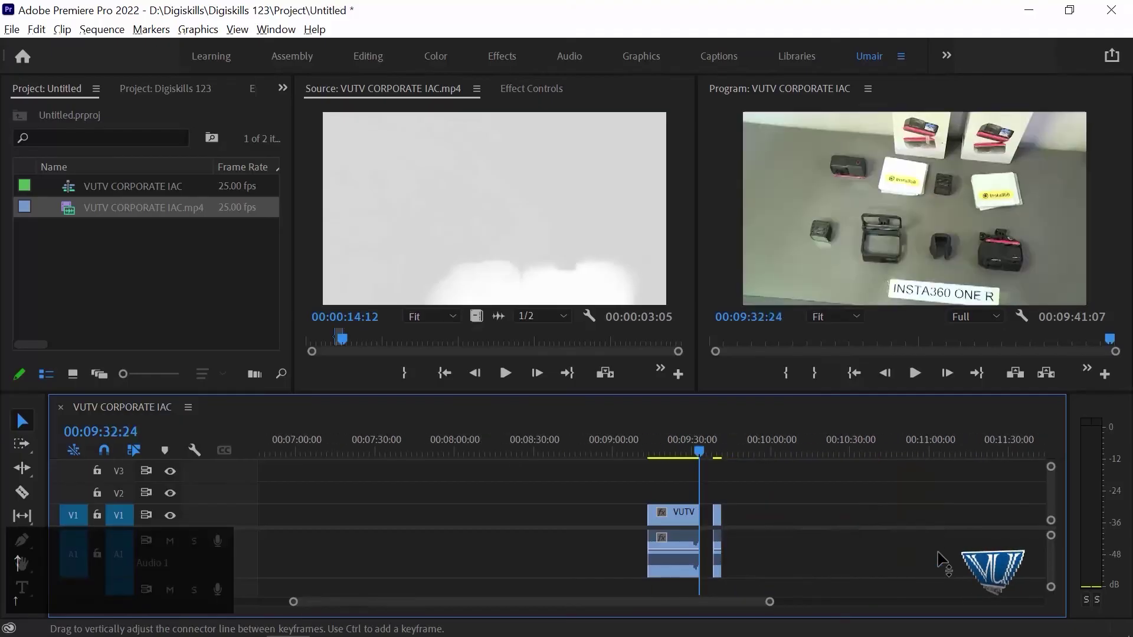
pyautogui.press('=')
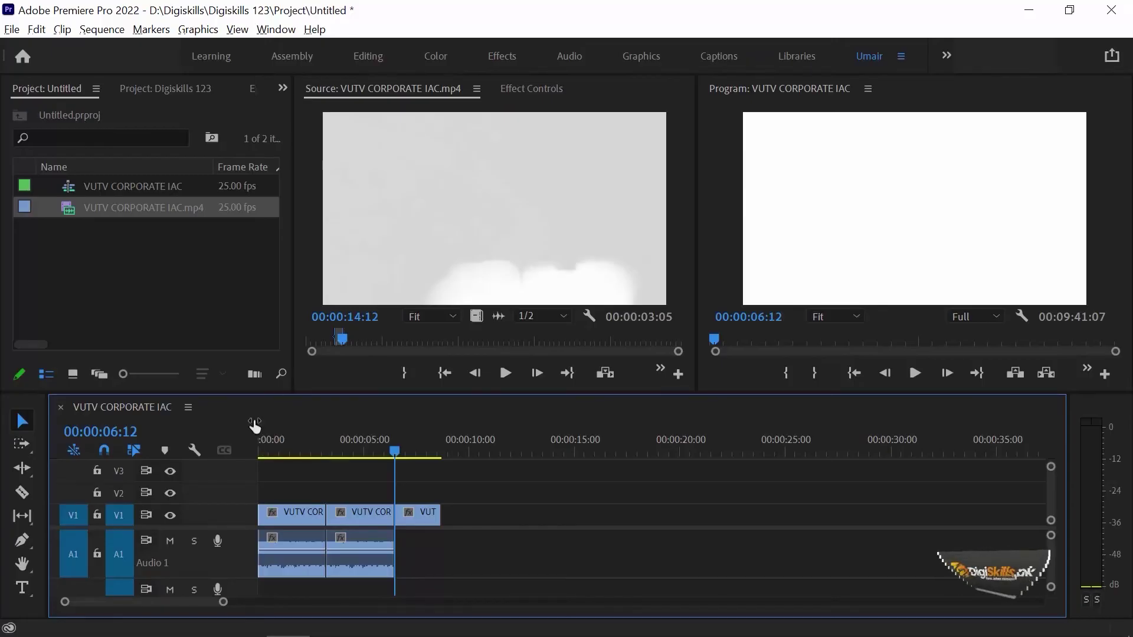
pyautogui.moveTo(481, 490); pyautogui.dragTo(437, 531)
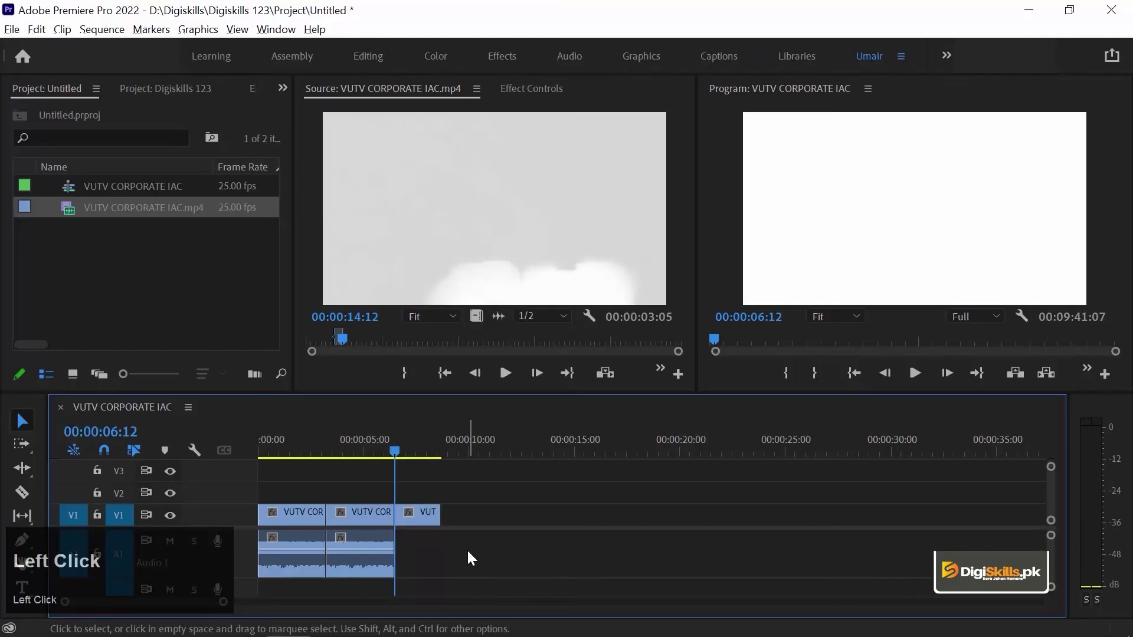
pyautogui.hotkey('ctrl', 'shift', 'v')
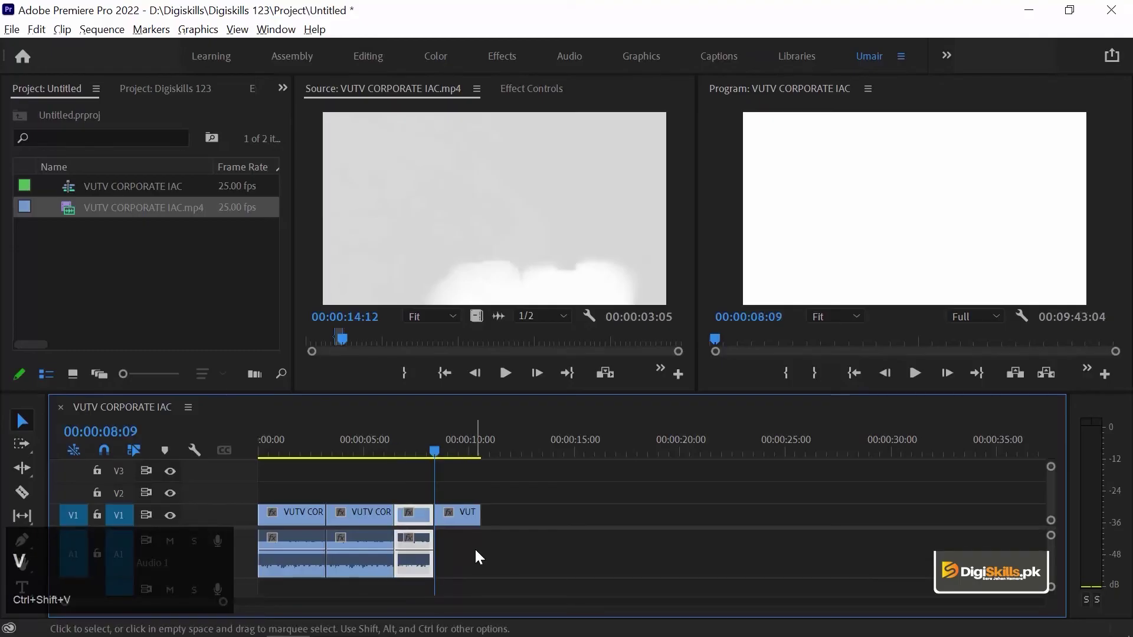
# - Play the sequence from 00:00:06:12 through the inserted clip and the video-only clip to about 00:00:10:08
pyautogui.press('Up')
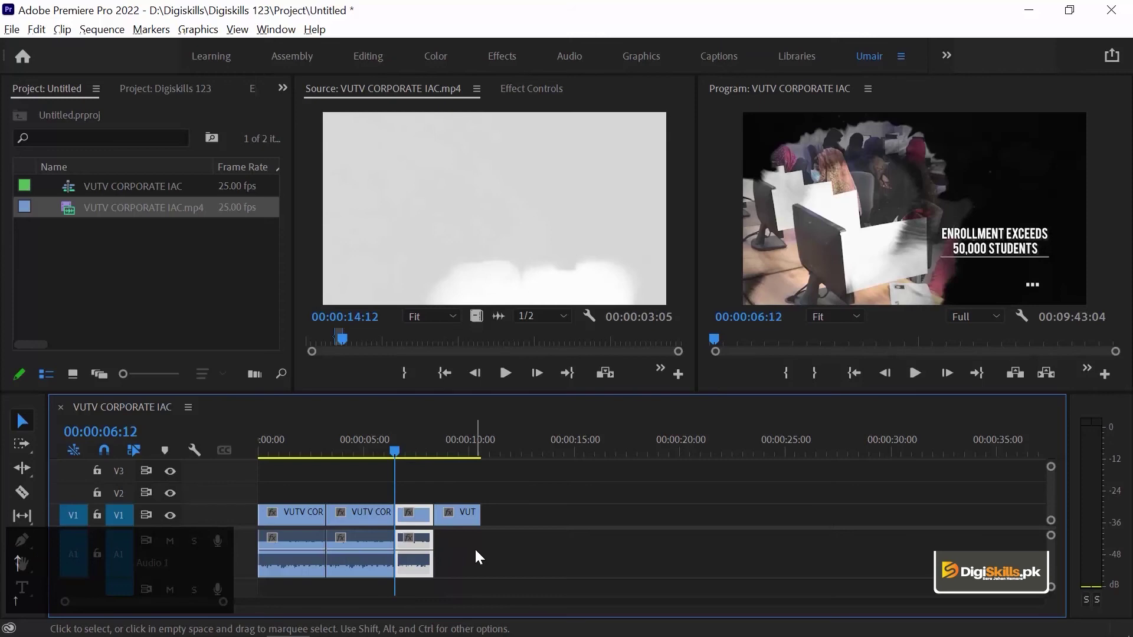
pyautogui.press('space')
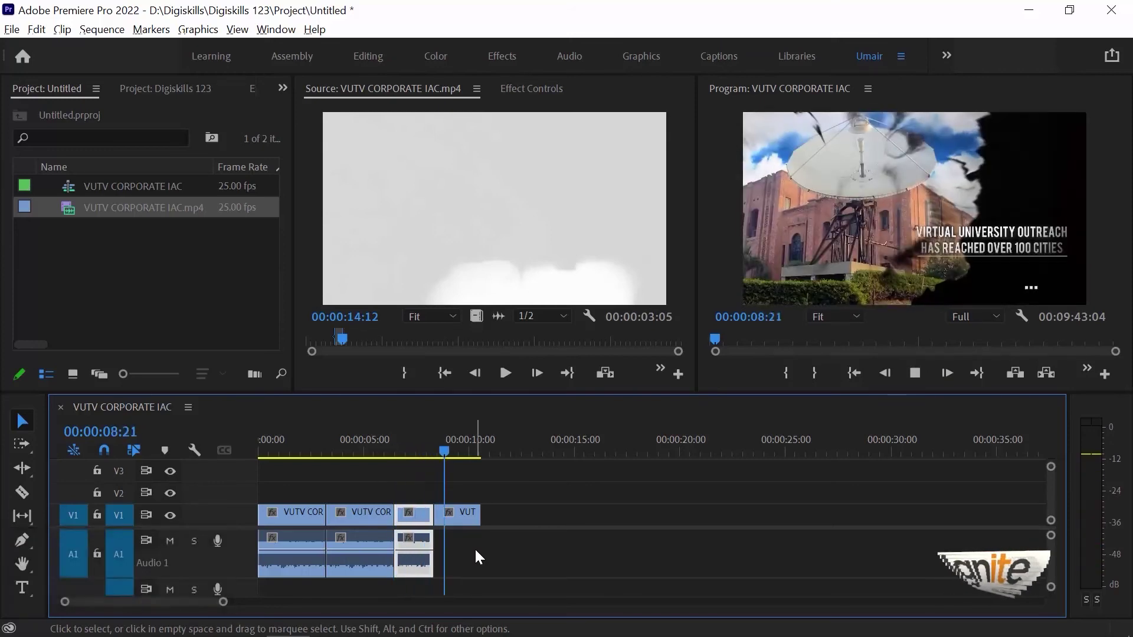
pyautogui.press('space')
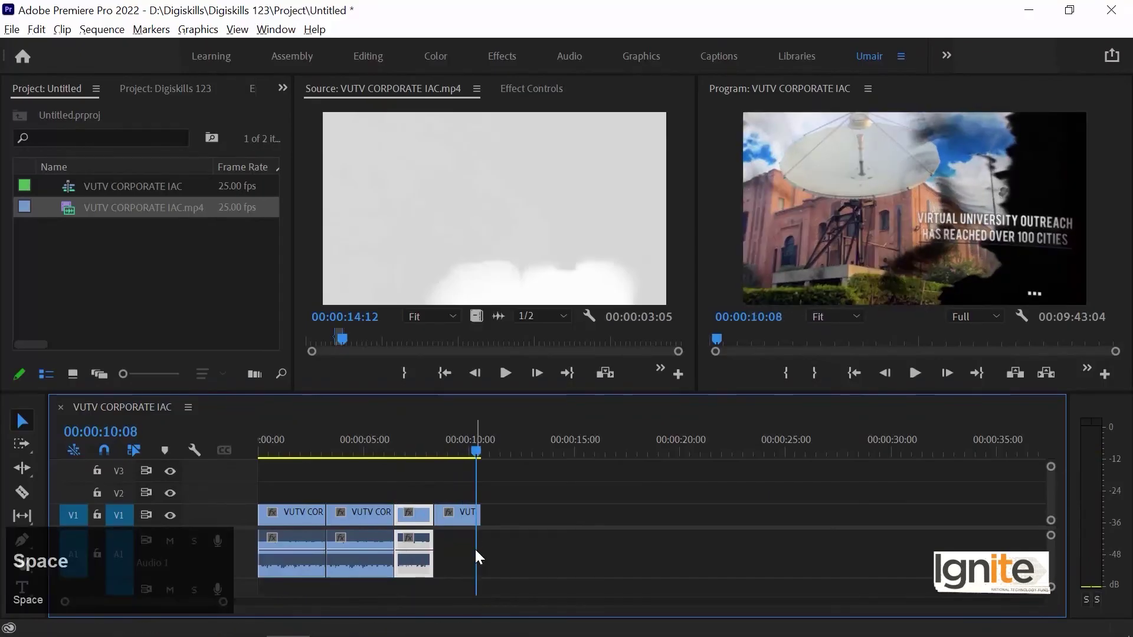
pyautogui.press('Up')
pyautogui.hotkey('ctrl', 'z')
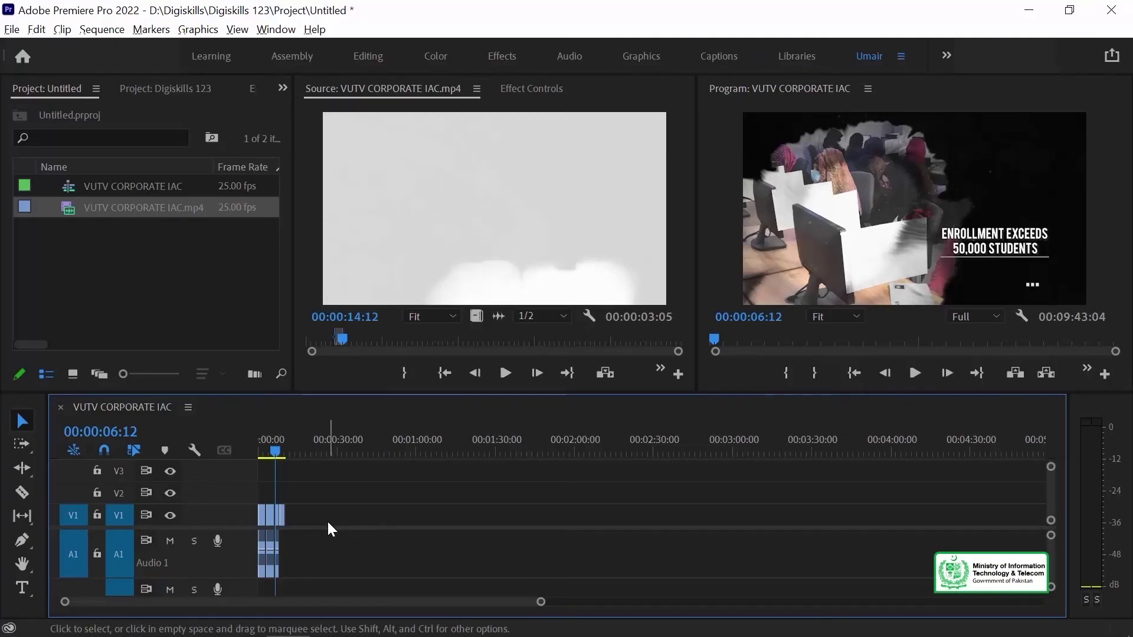
# - Move the playhead to various points over the empty area and the opening clips, ending at about 00:00:09:20
pyautogui.press('=')
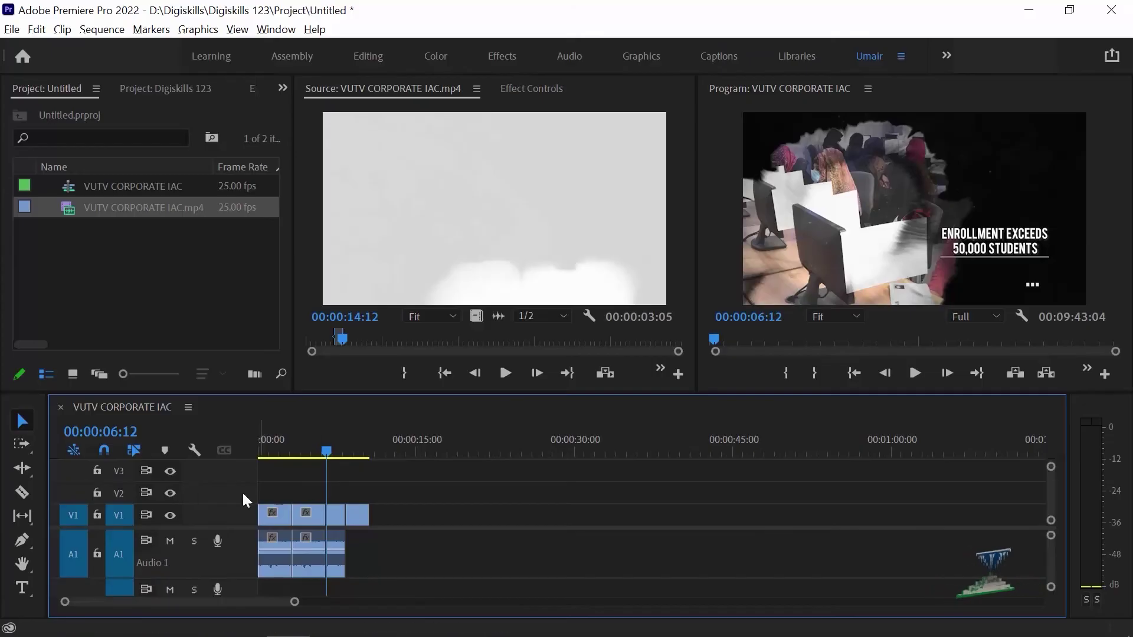
pyautogui.click(431, 444)
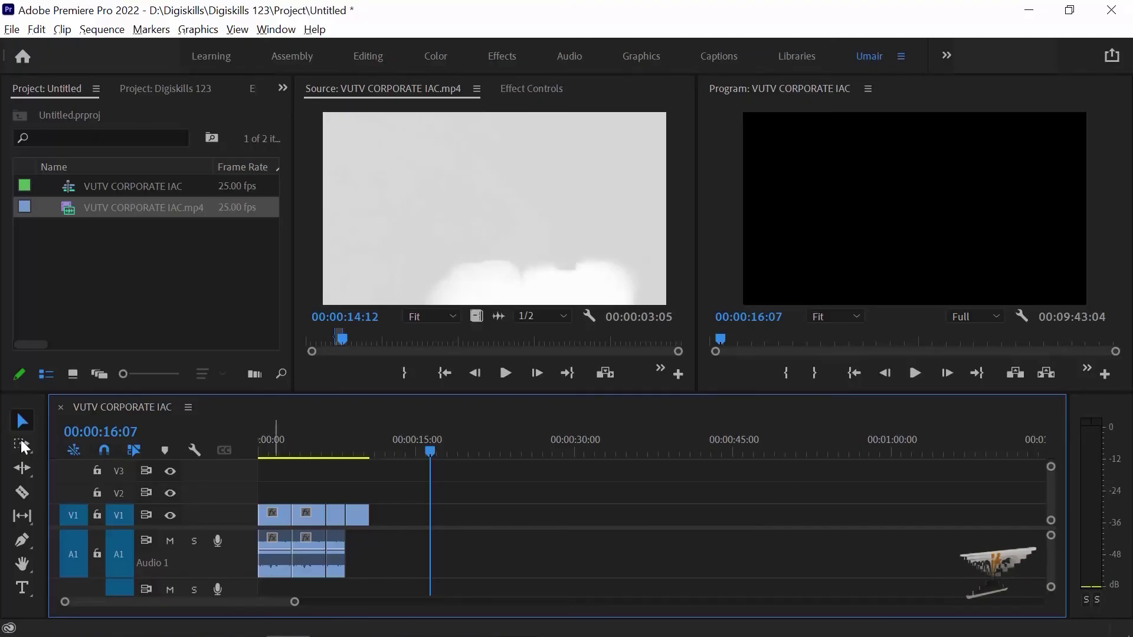
pyautogui.click(481, 451)
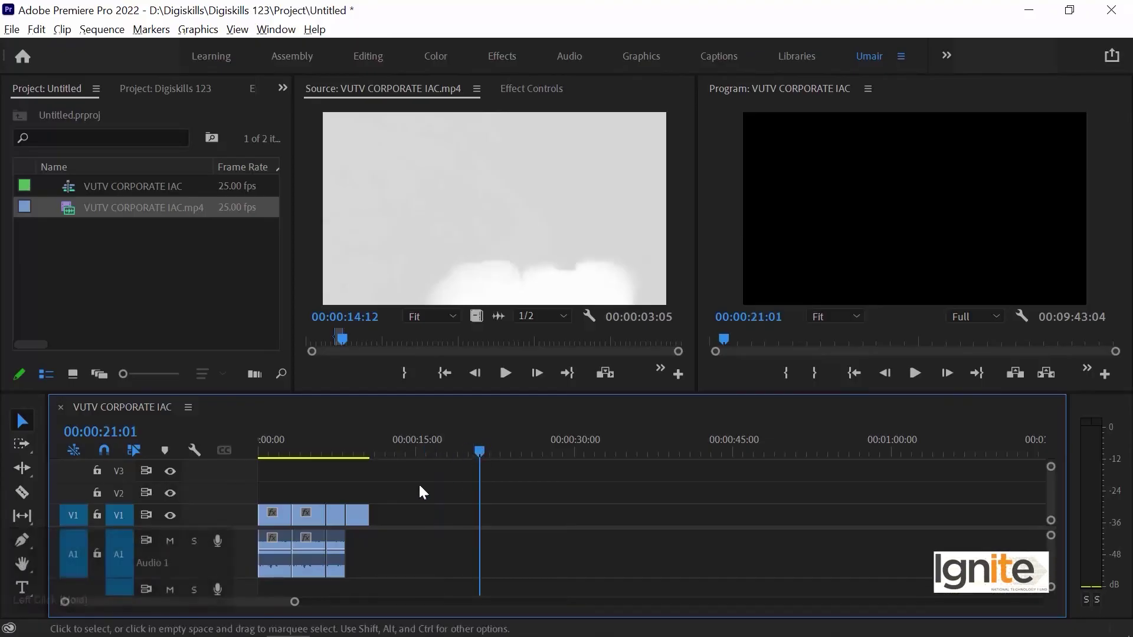
pyautogui.click(306, 451)
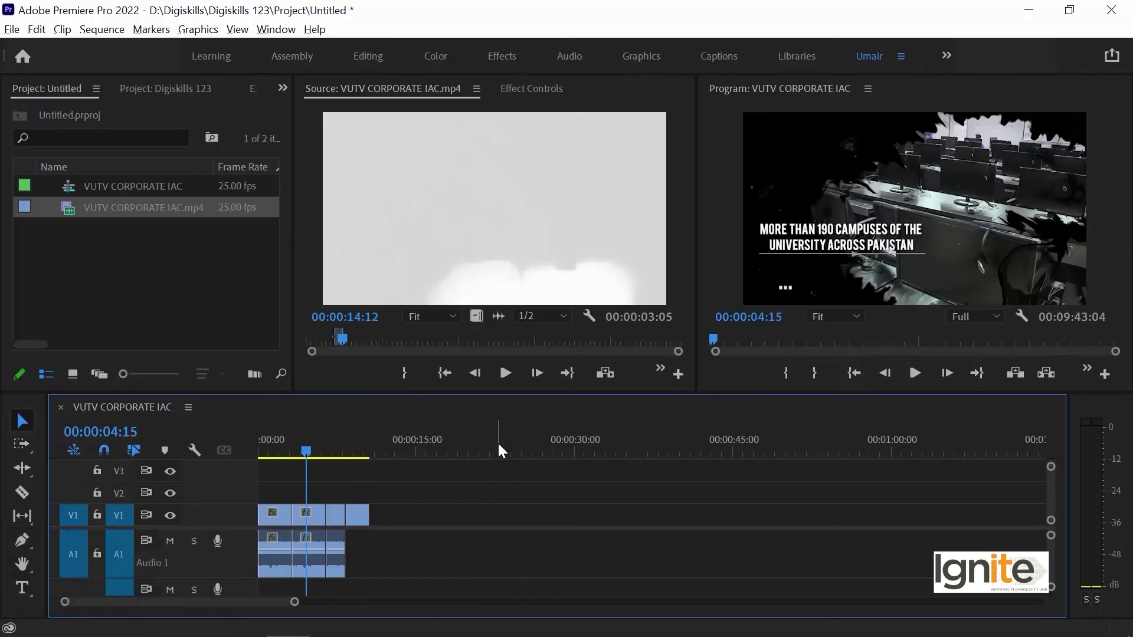
pyautogui.moveTo(347, 448); pyautogui.dragTo(334, 447)
pyautogui.click(268, 440)
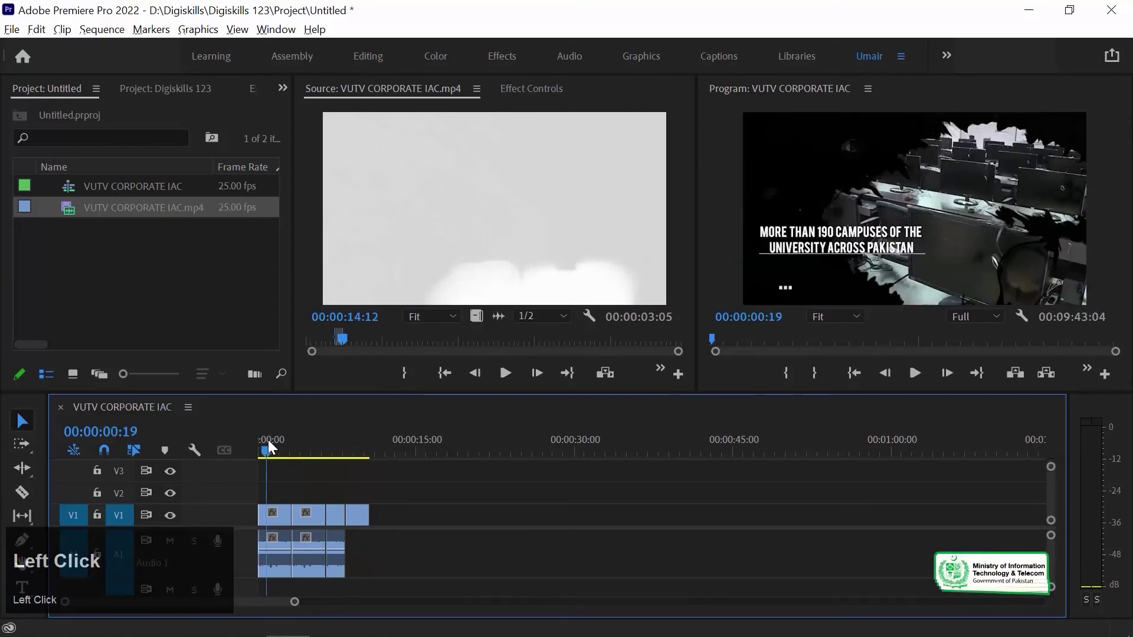
pyautogui.moveTo(366, 448); pyautogui.dragTo(362, 449)
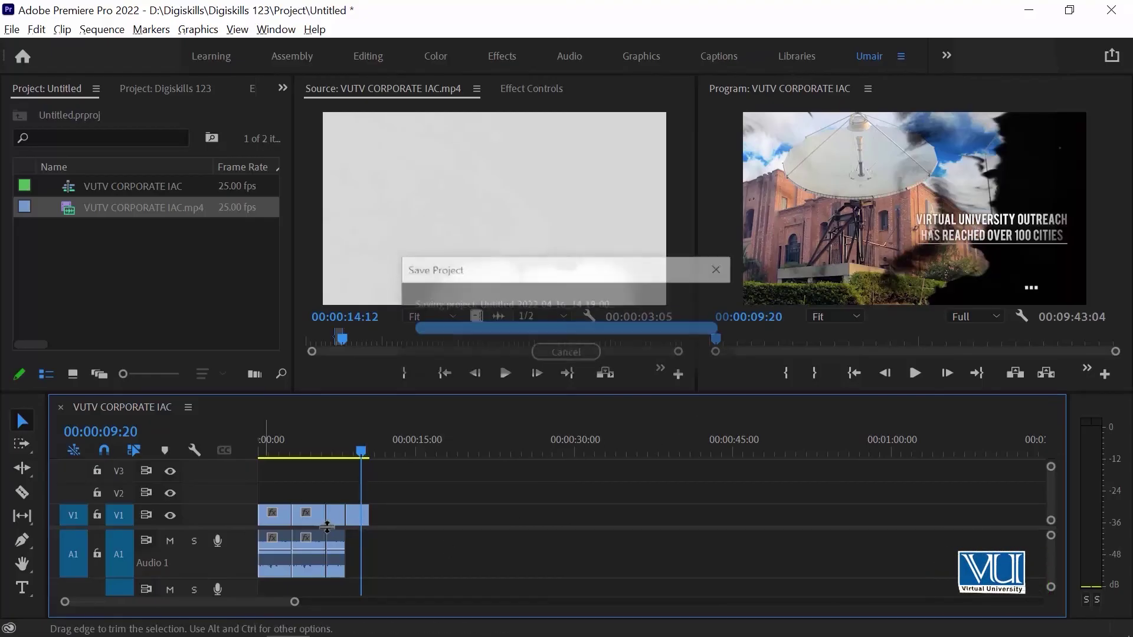
# - Select the video-only clip at the end of the opening group and scrub within it to about 00:00:09:16
pyautogui.click(357, 512)
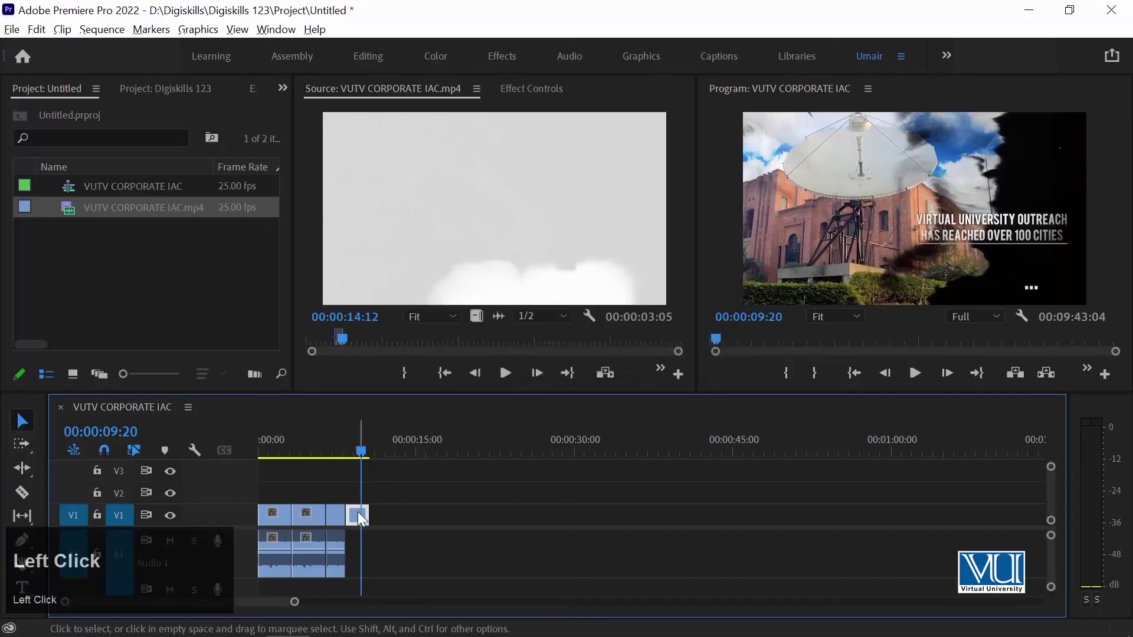
pyautogui.press('=')
pyautogui.press('=')
pyautogui.press('=')
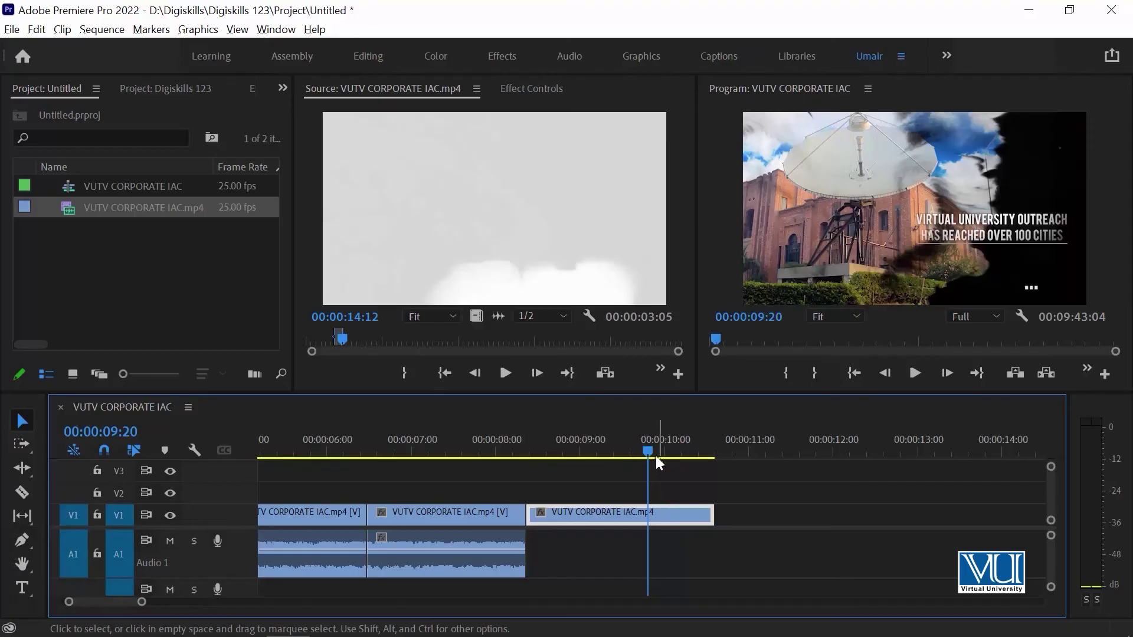
pyautogui.moveTo(652, 438); pyautogui.dragTo(635, 438)
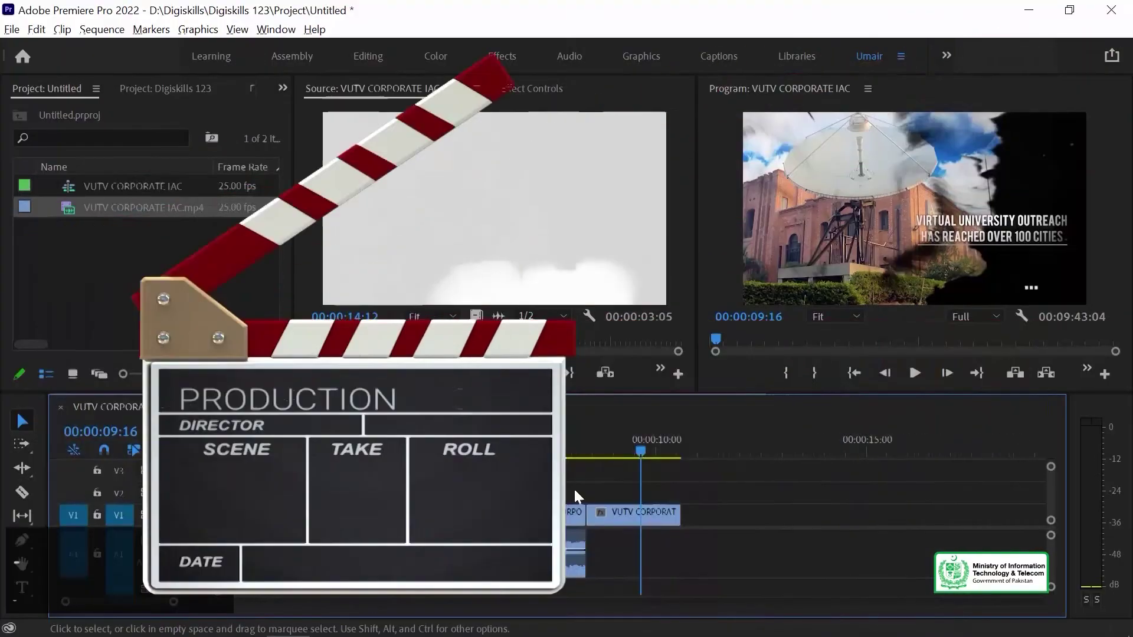
# - Select all four clips at the beginning of the timeline, with their audio
pyautogui.press('-')
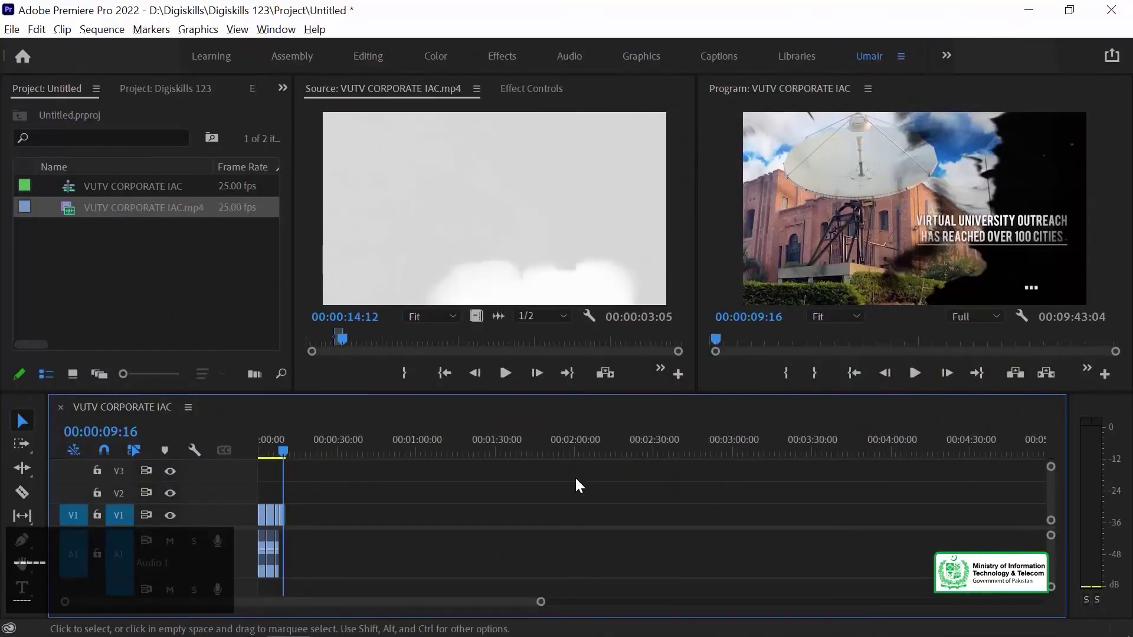
pyautogui.moveTo(325, 494); pyautogui.dragTo(273, 498)
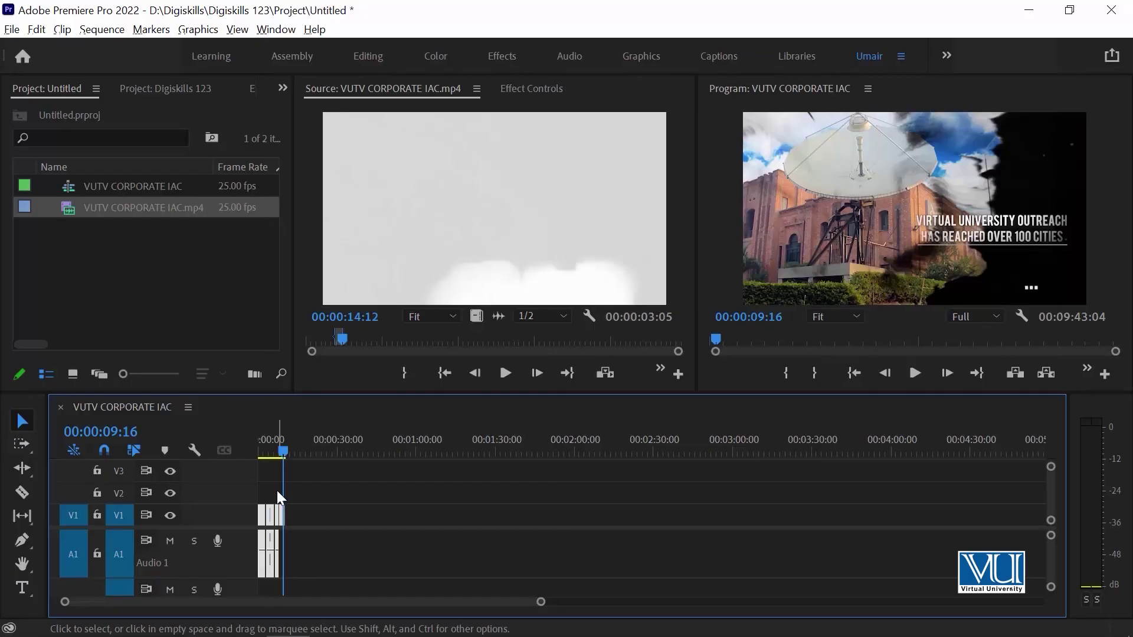
pyautogui.press('=')
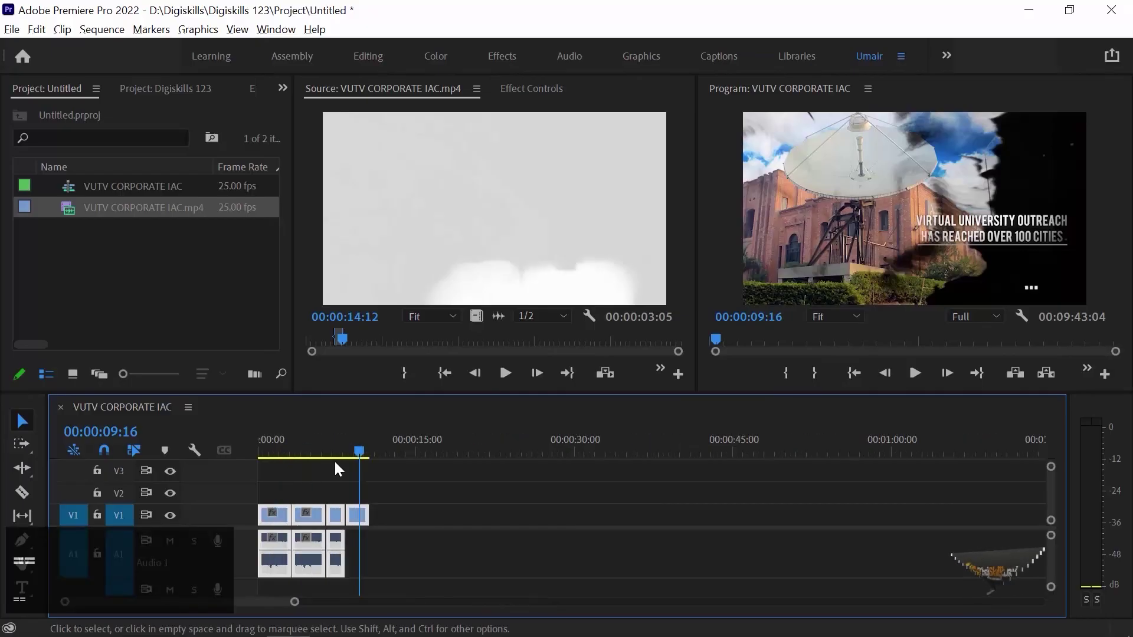